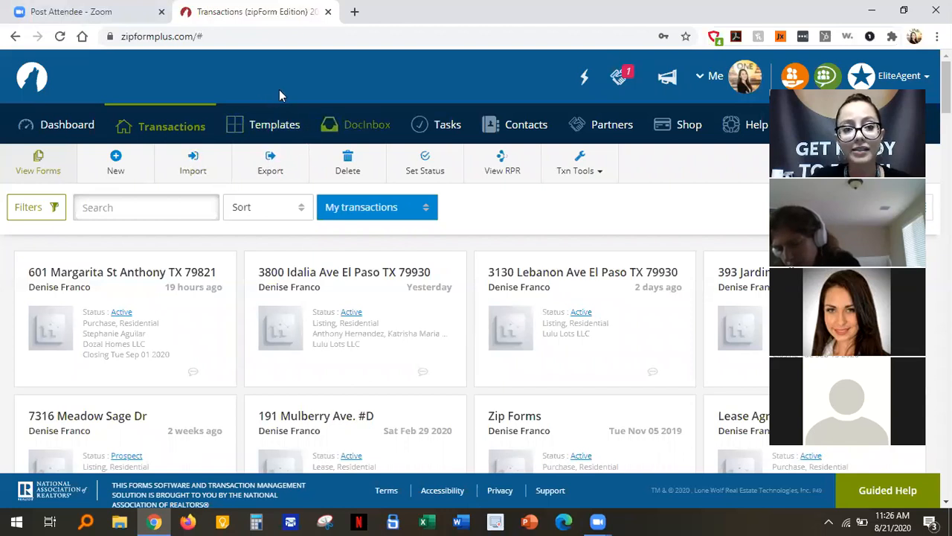
Review the documents in the saved Buyer's Representation transaction template.
click(250, 127)
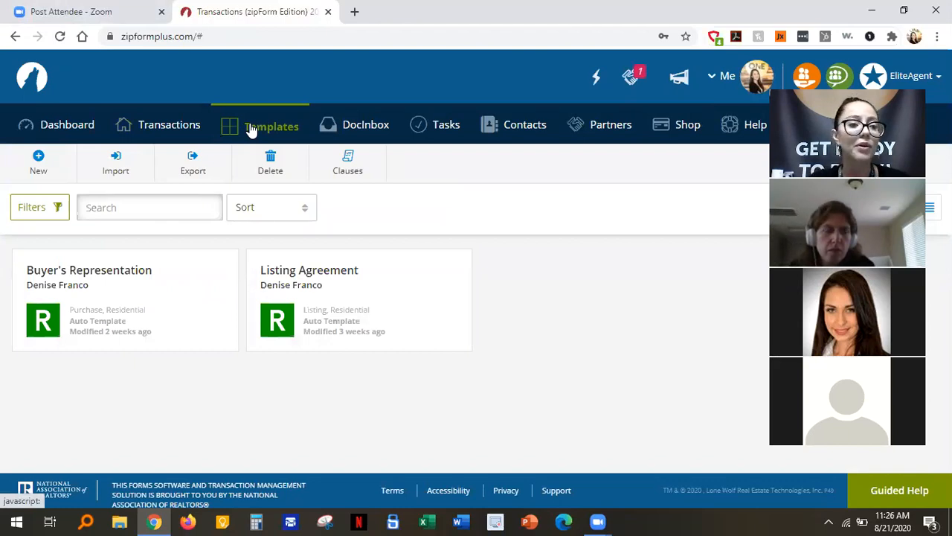
click(109, 277)
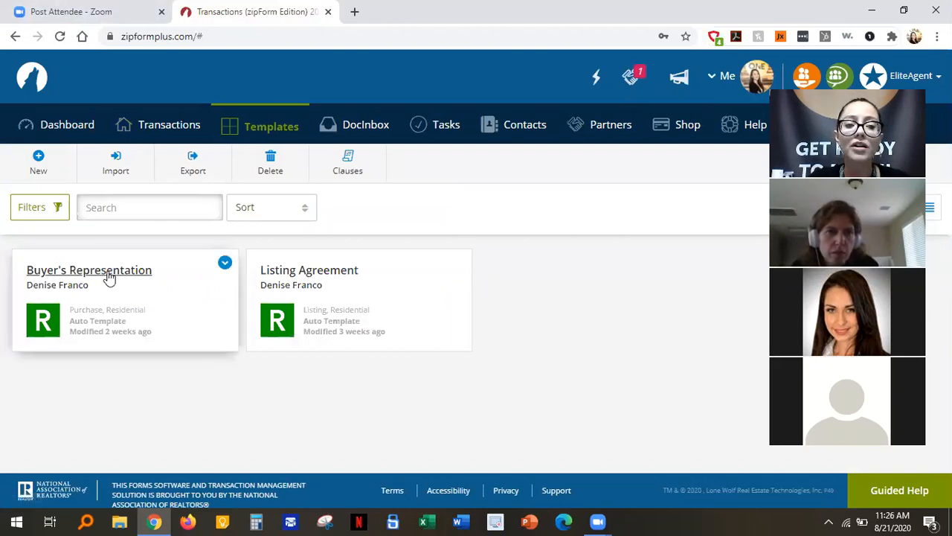
click(107, 273)
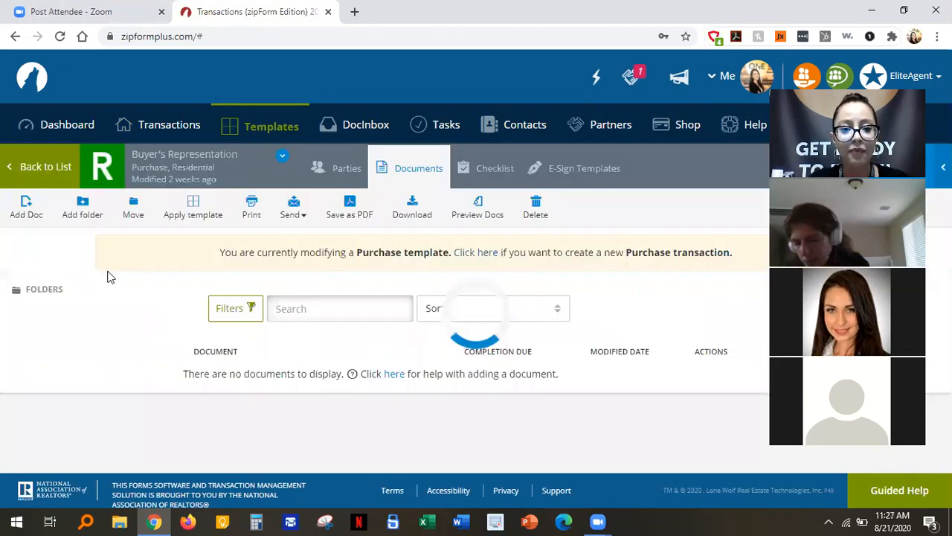
scroll(111, 413, down, 4)
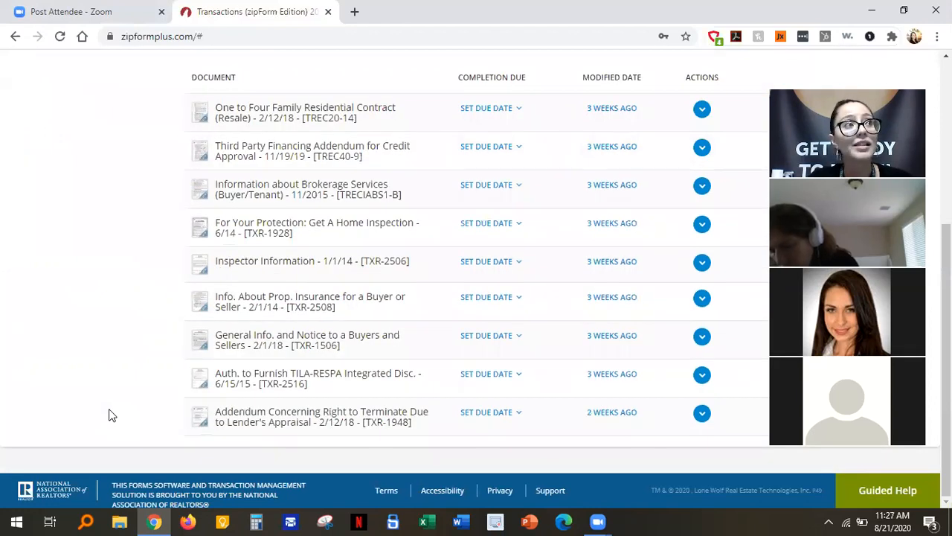
scroll(111, 414, up, 1)
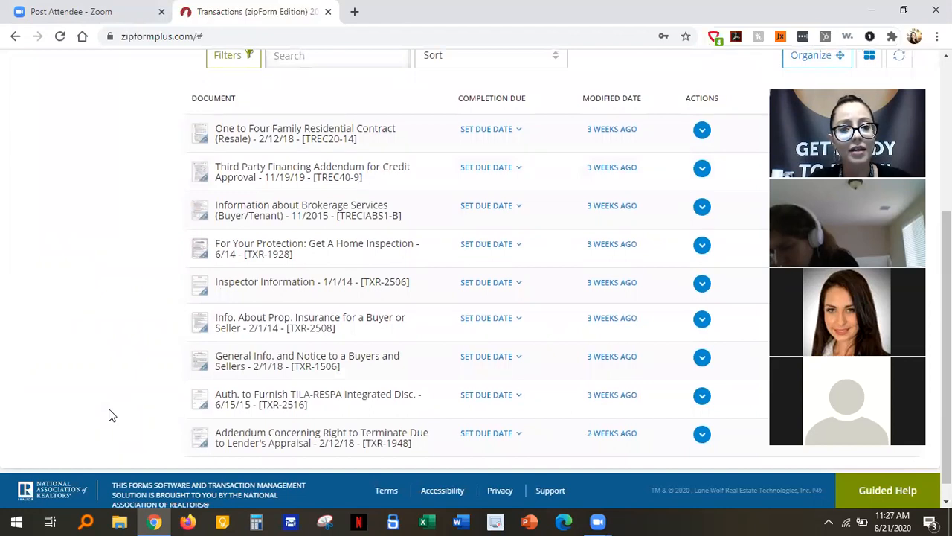
scroll(111, 414, up, 4)
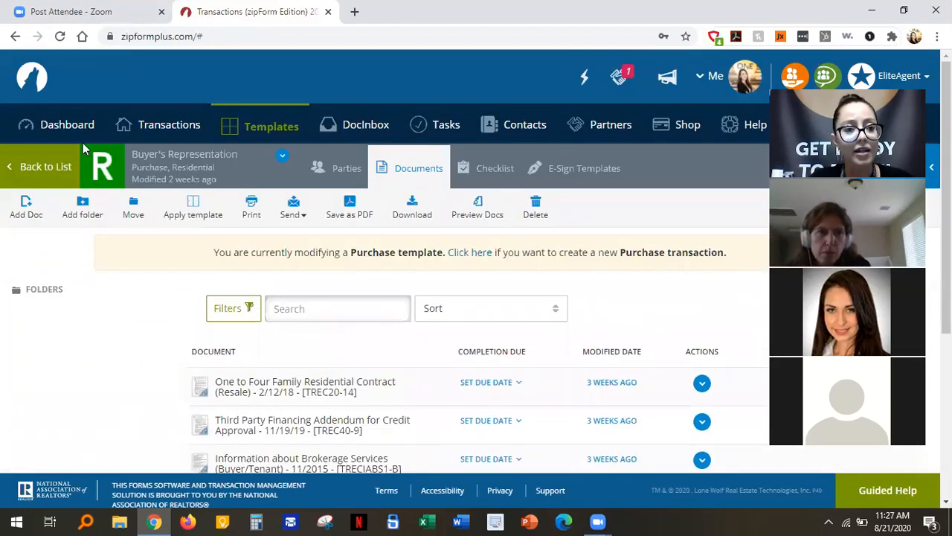
click(144, 131)
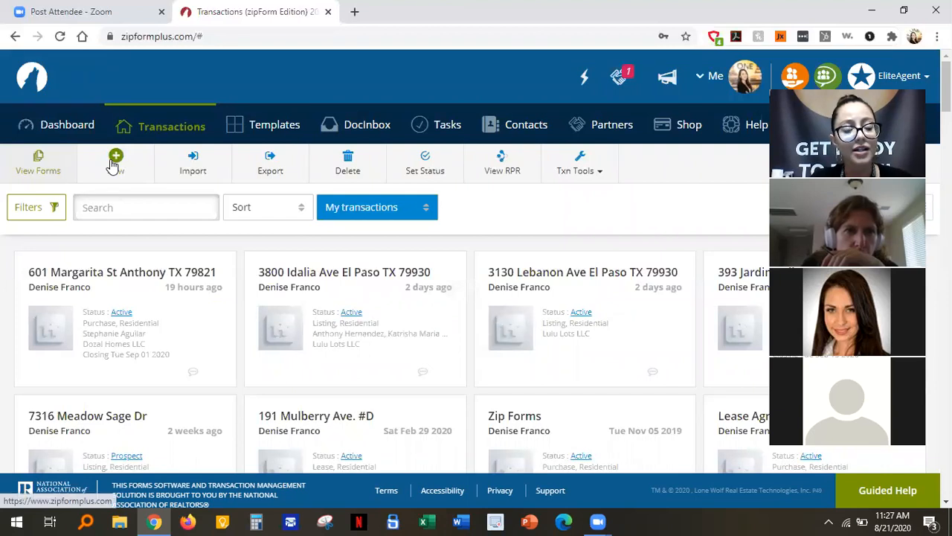
click(113, 162)
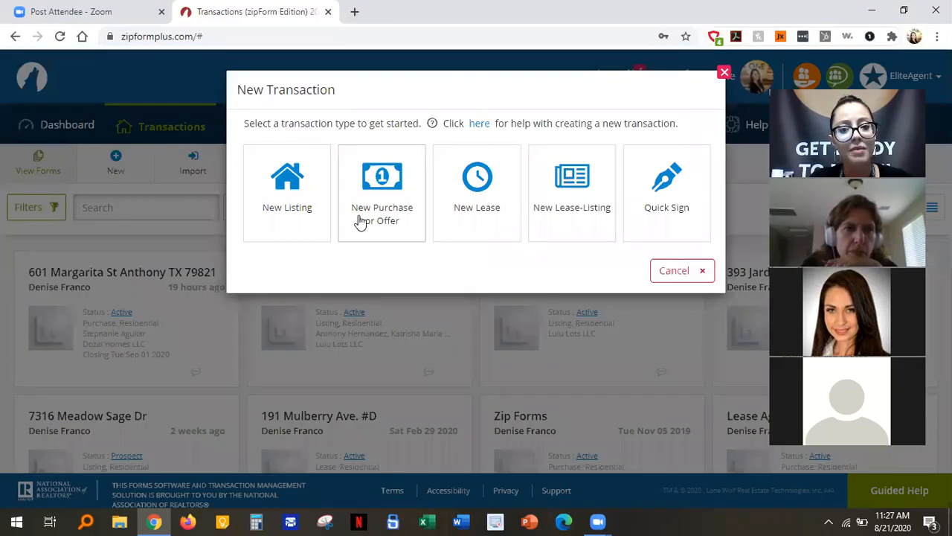
click(381, 204)
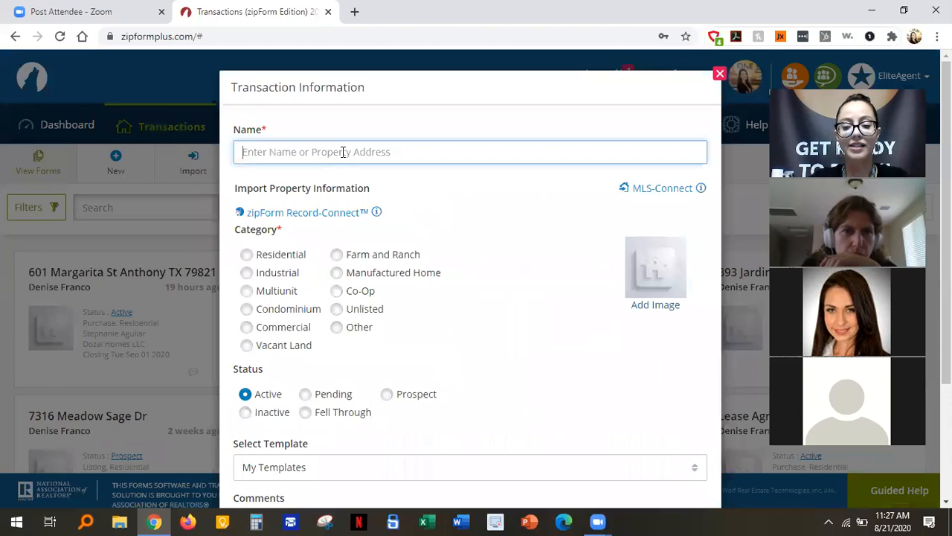
text(123 Mai)
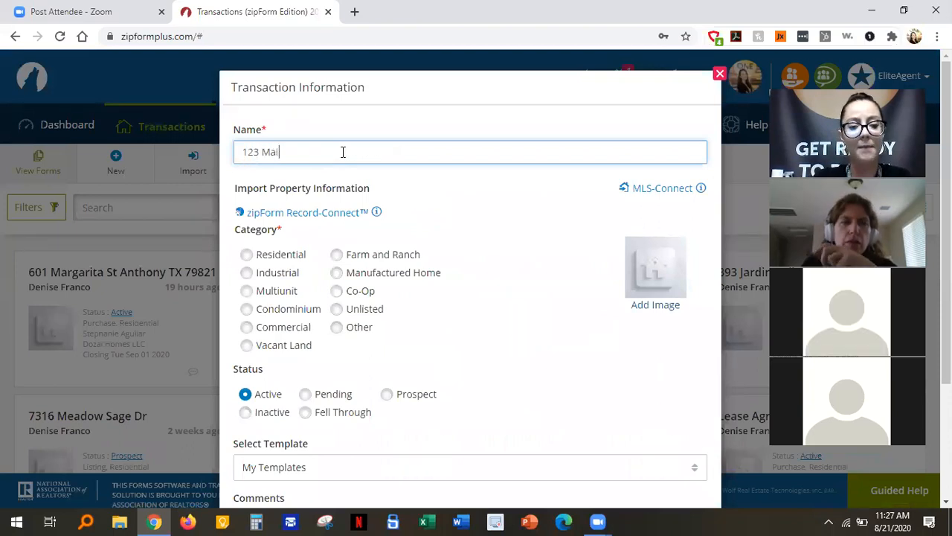
text(n St)
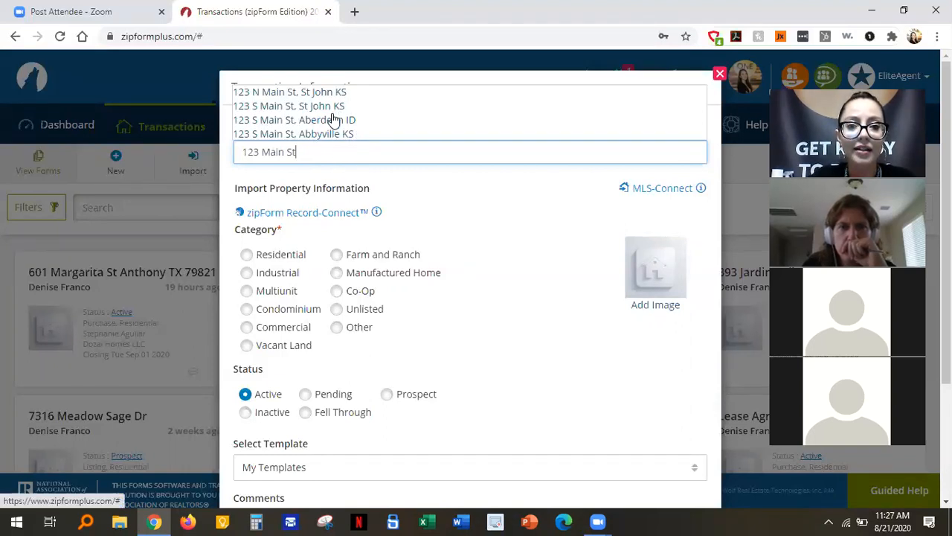
triple_click(328, 151)
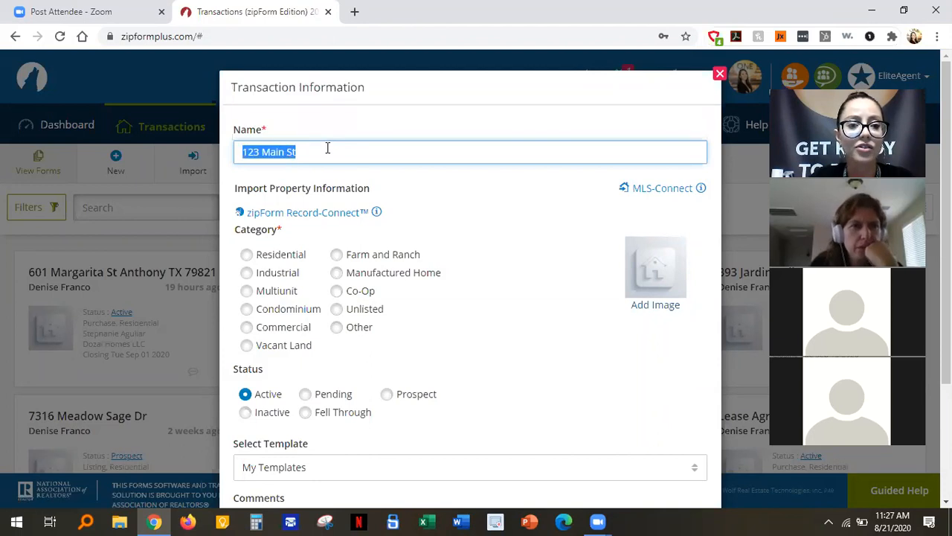
key(BackSpace)
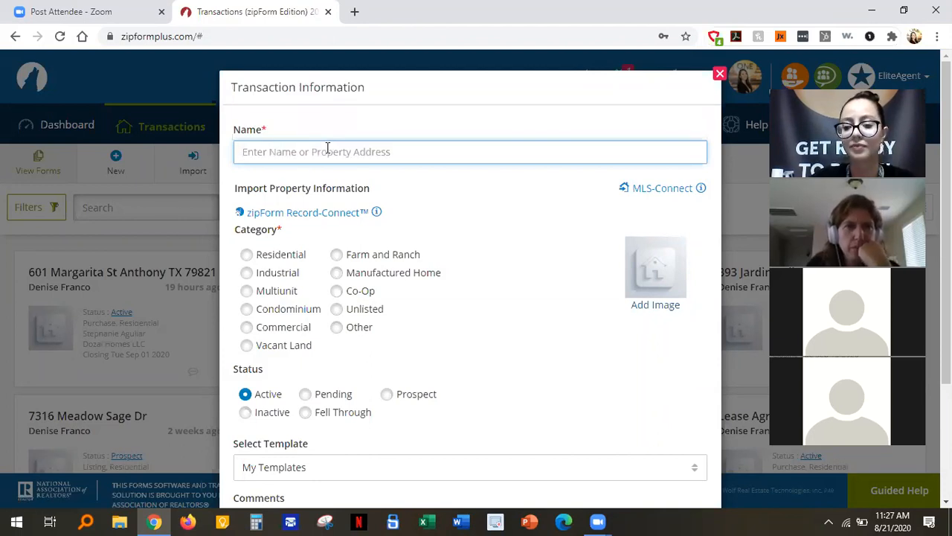
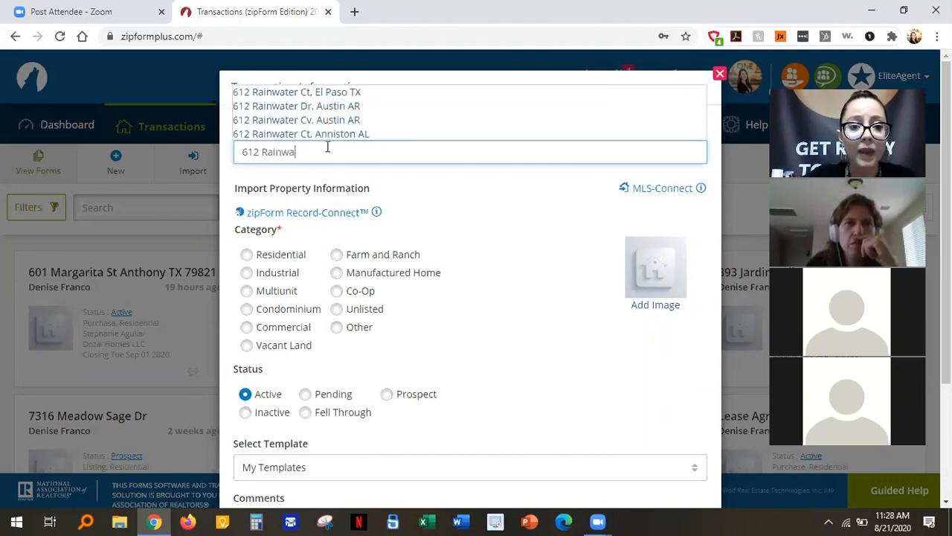
click(319, 92)
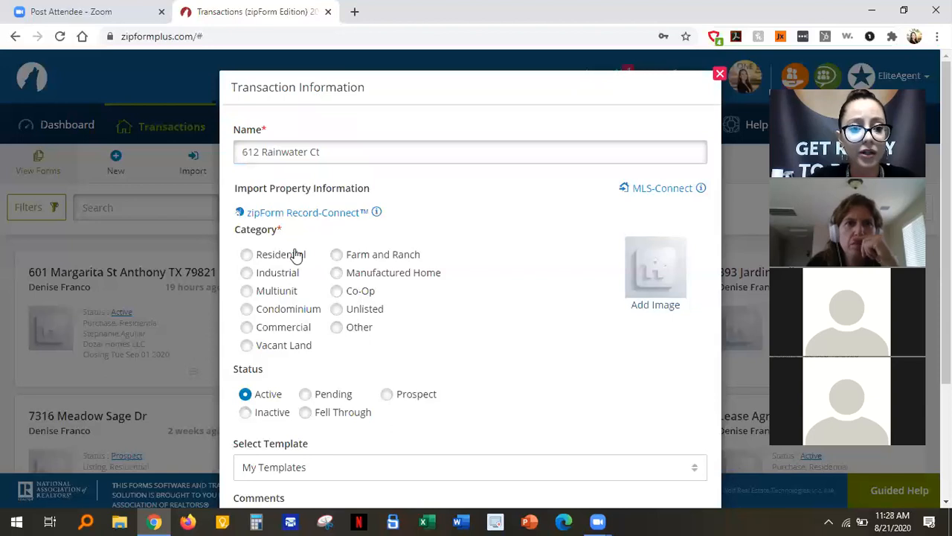
Set it to Residential, apply the Personal - Buyer's Representation template, and save.
click(246, 255)
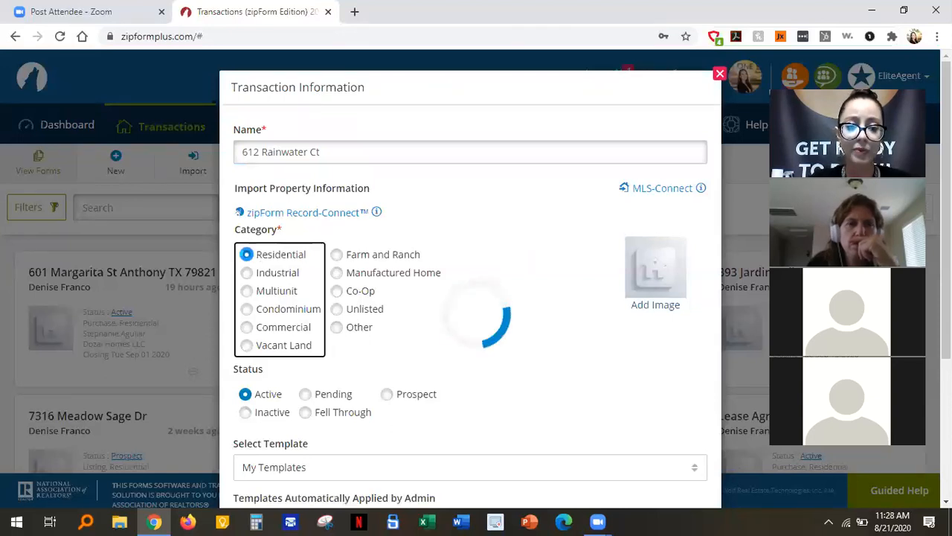
scroll(498, 328, down, 1)
scroll(499, 328, down, 3)
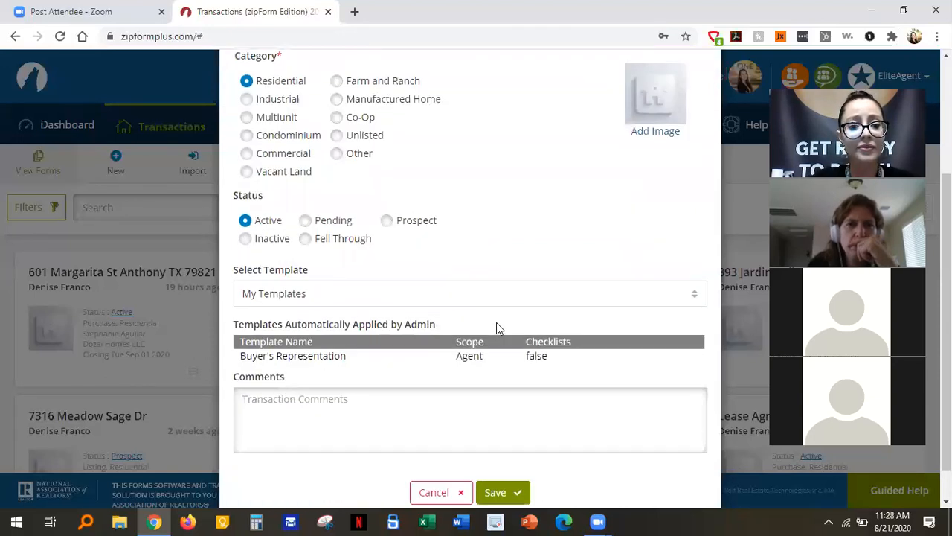
click(447, 293)
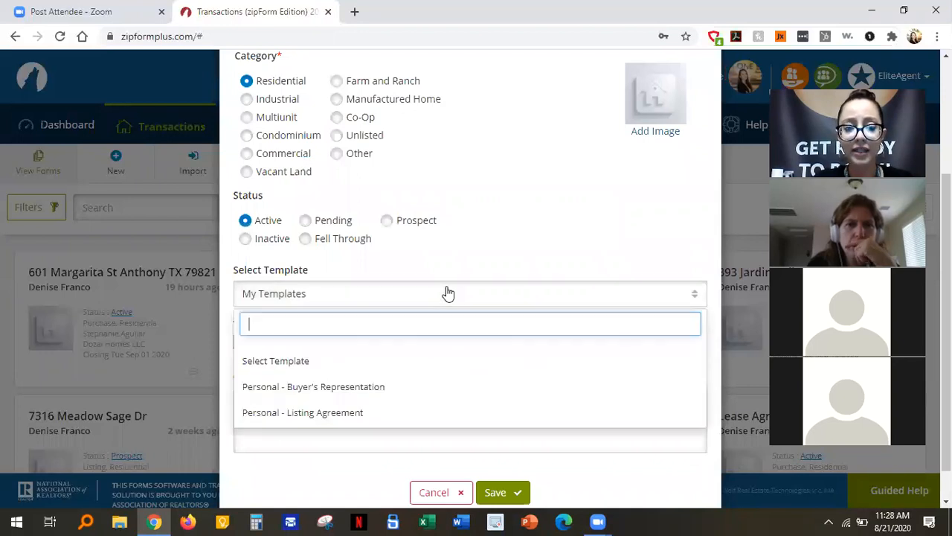
click(362, 388)
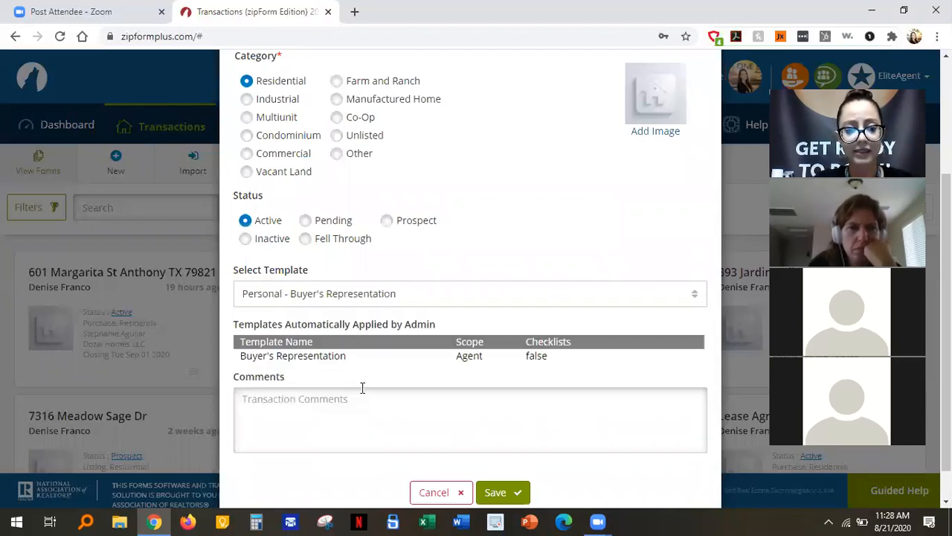
click(362, 390)
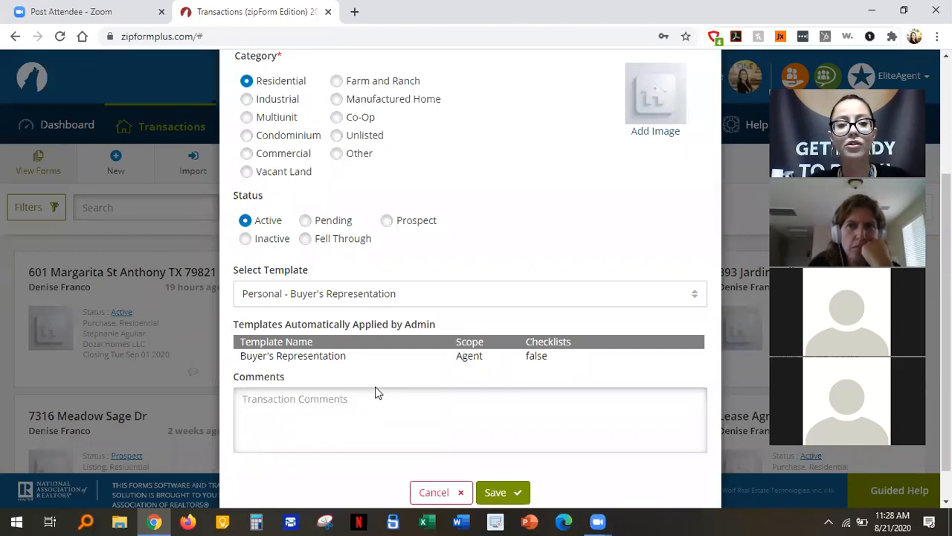
click(503, 493)
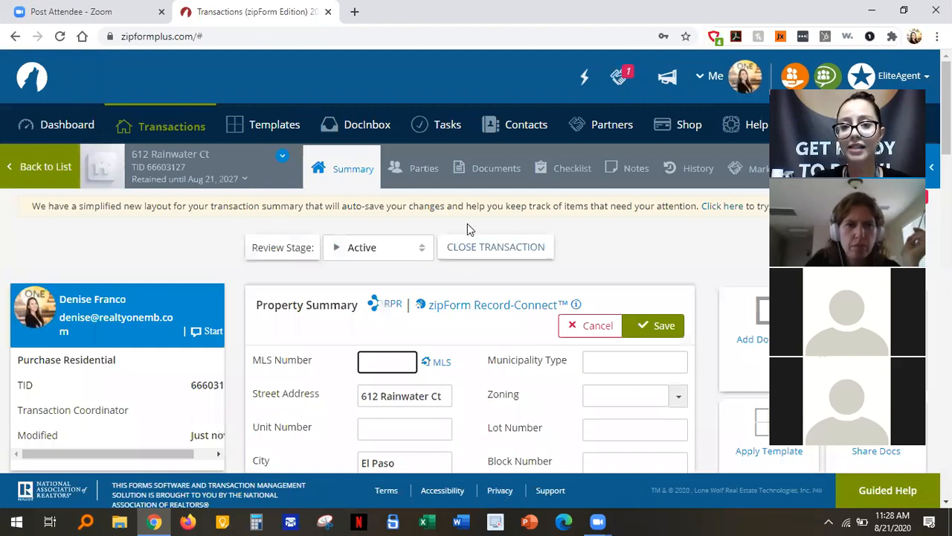
Show the transaction's documents, starting with the TREC20-14 One to Four Family Residential Contract.
click(493, 169)
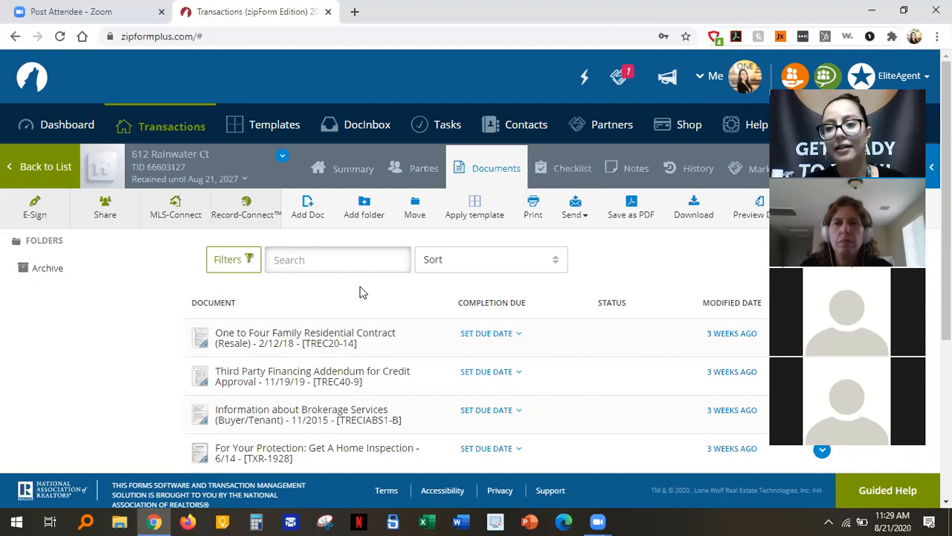
scroll(361, 292, down, 1)
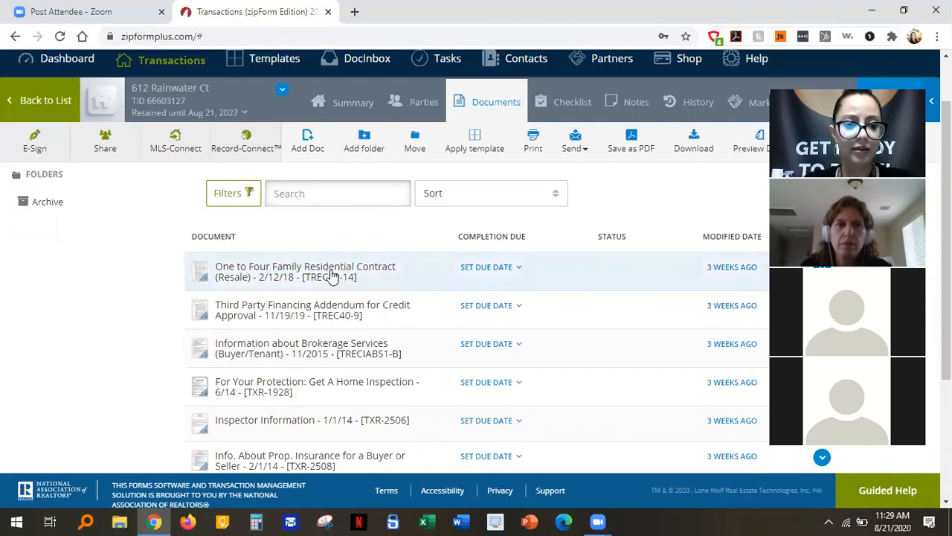
Open the One to Four Family Residential Contract (Resale) in the form editor.
click(330, 269)
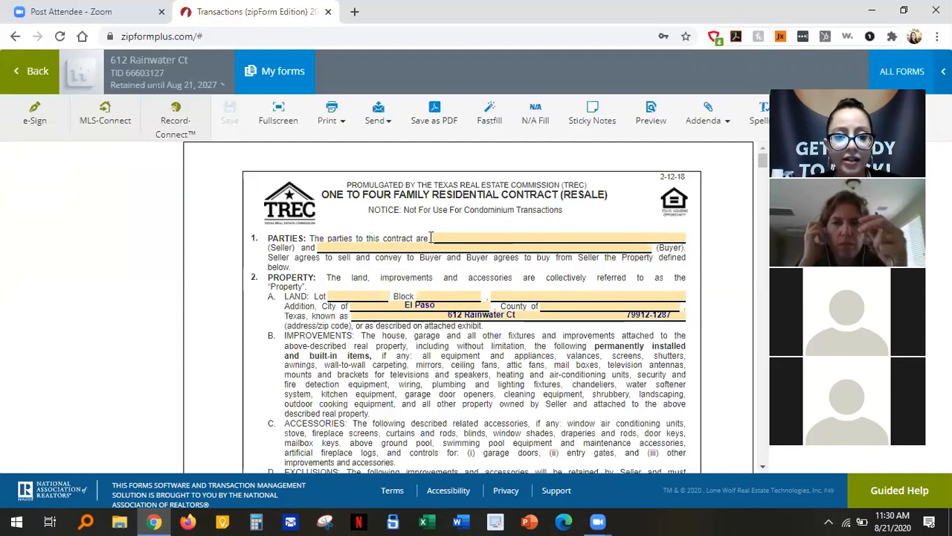
Enter the sellers as Mr. Seller and Mrs. Seller.
click(533, 232)
text(Mr)
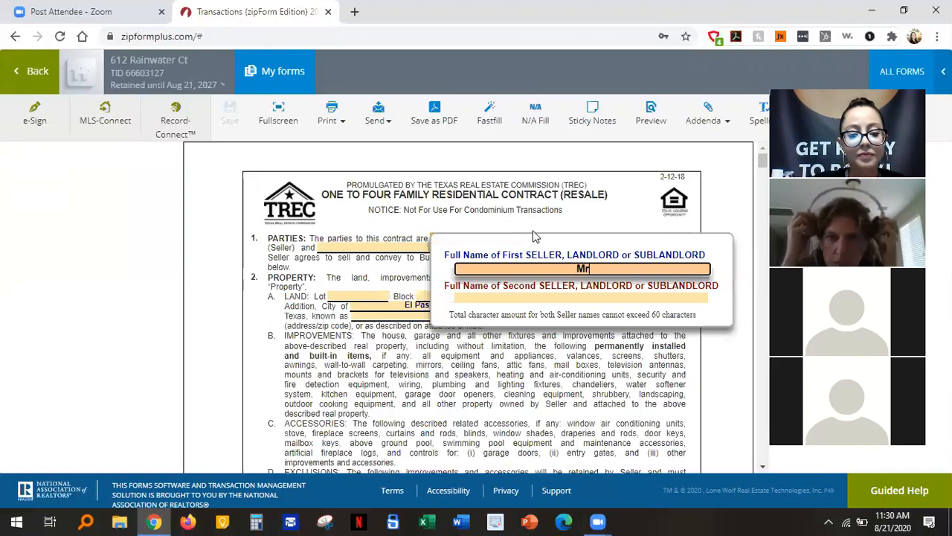
text(. Seller)
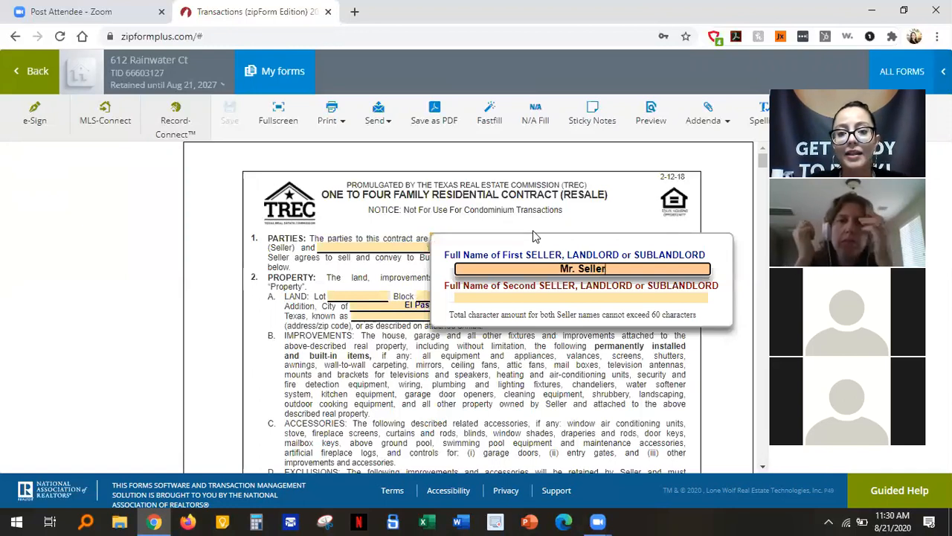
click(548, 297)
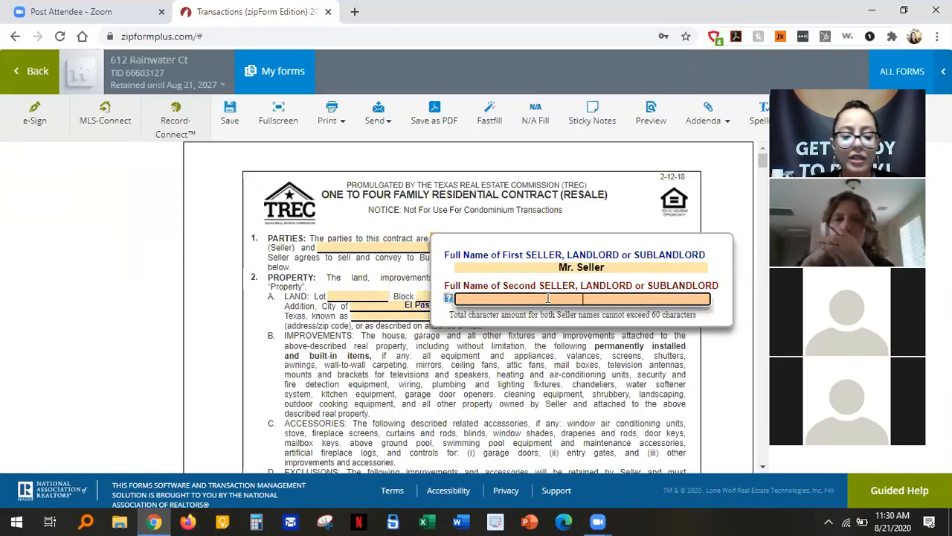
text(Mrs. )
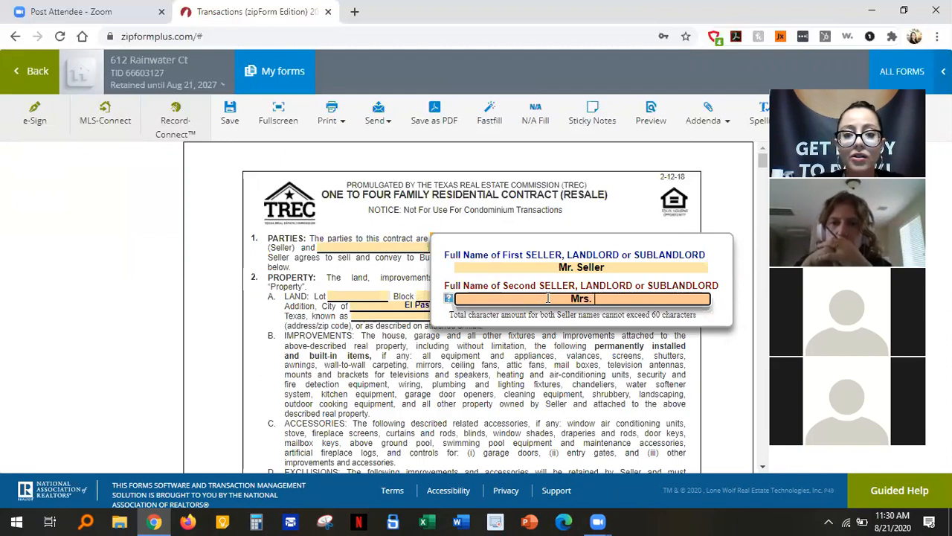
text(Seller)
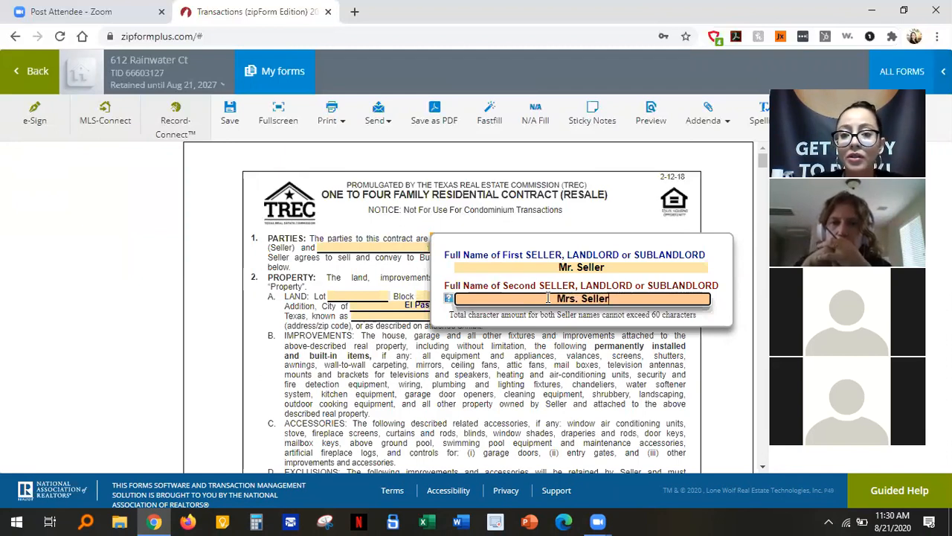
click(562, 351)
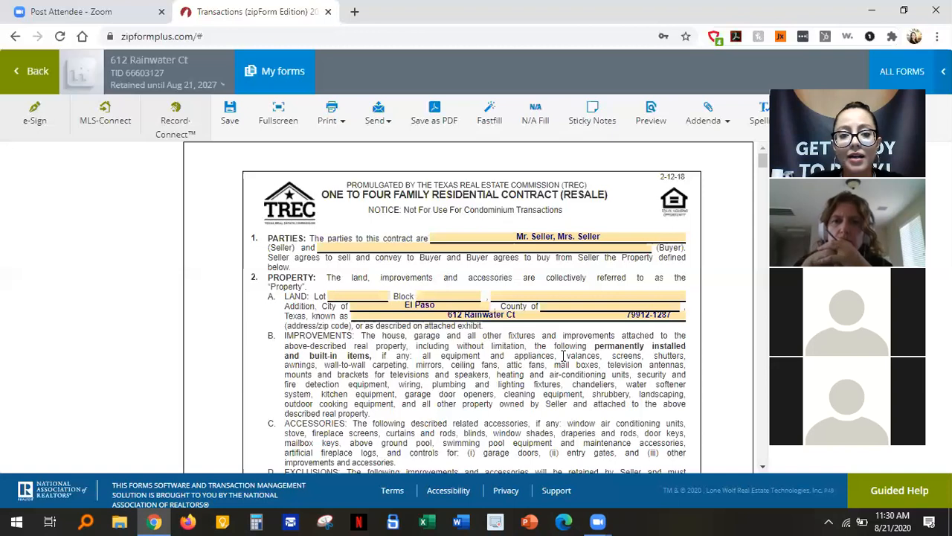
Enter Mr. Buyer as the buyer, then open a new browser tab.
click(504, 248)
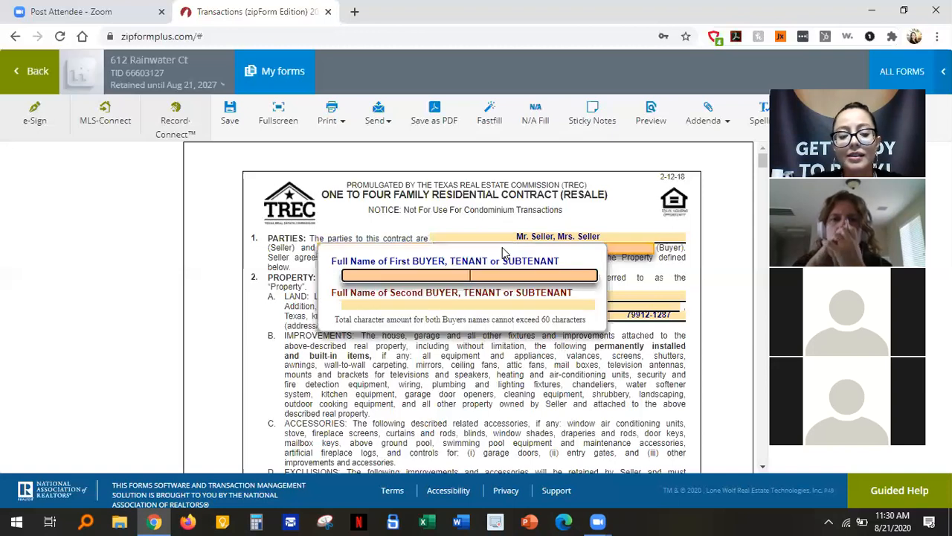
text(Mr. )
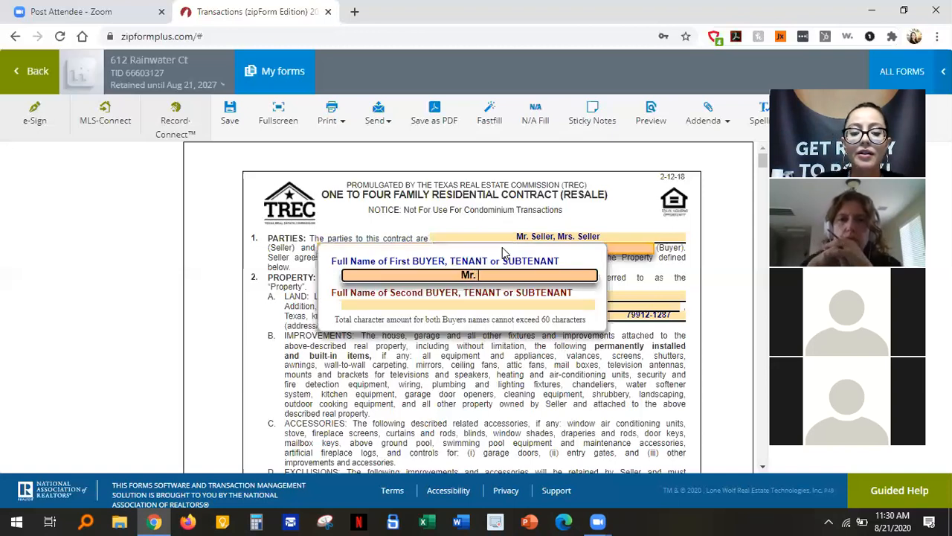
text(Buyer)
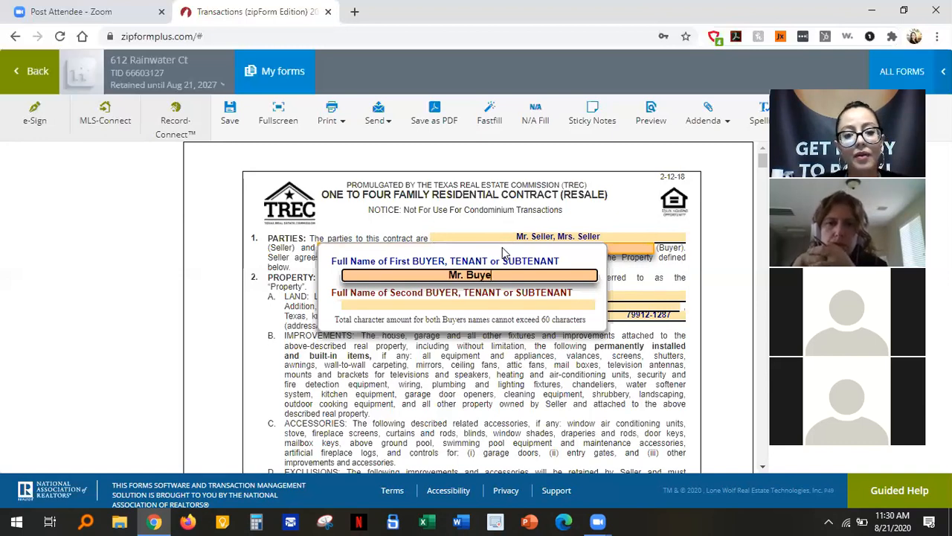
click(626, 274)
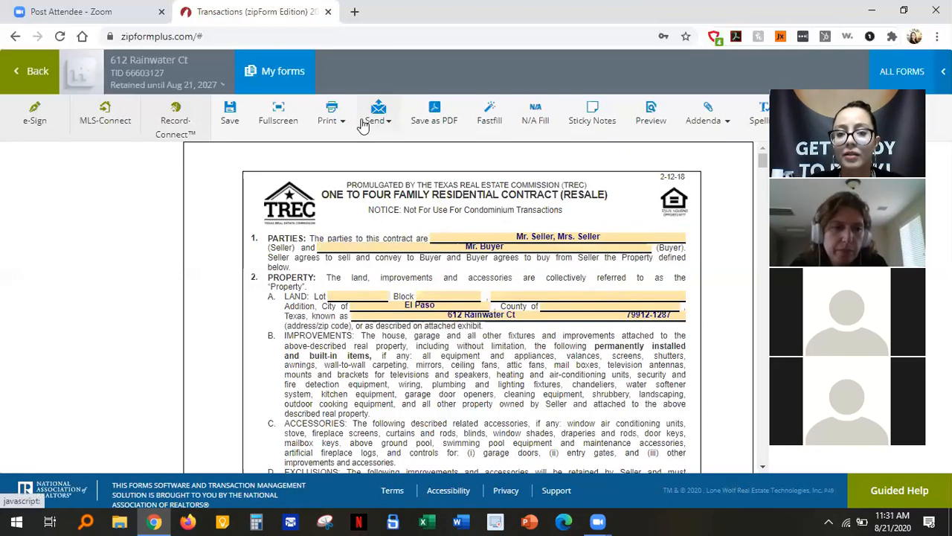
click(354, 12)
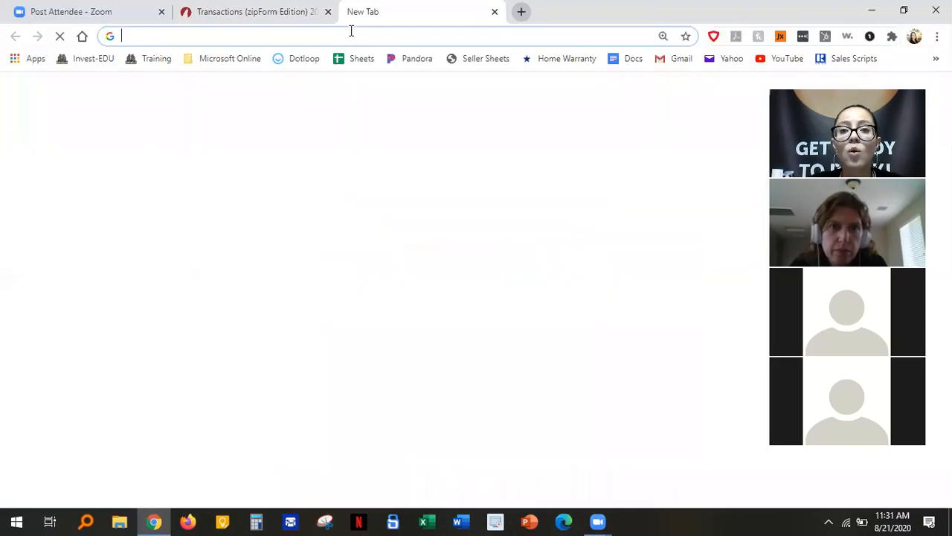
Go to epcad.org and open its Property Search page.
click(351, 32)
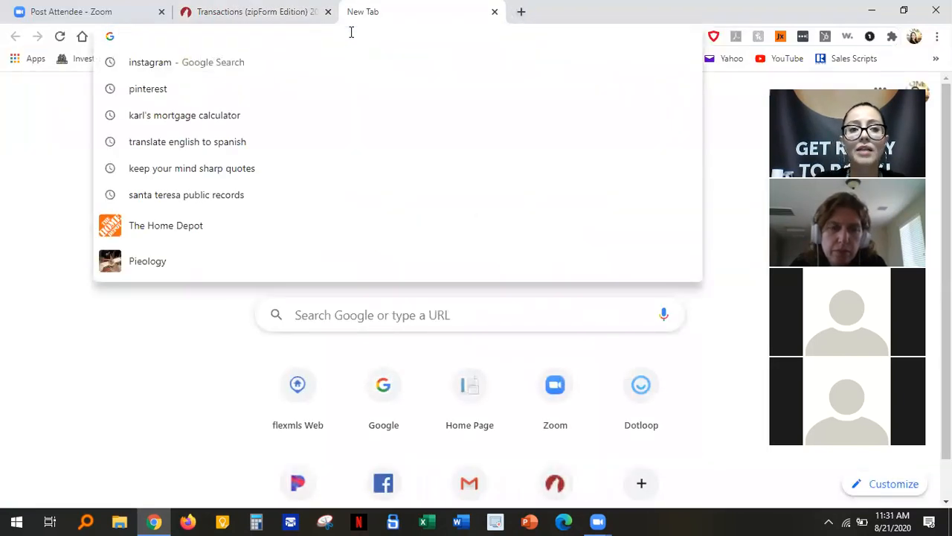
text(epc)
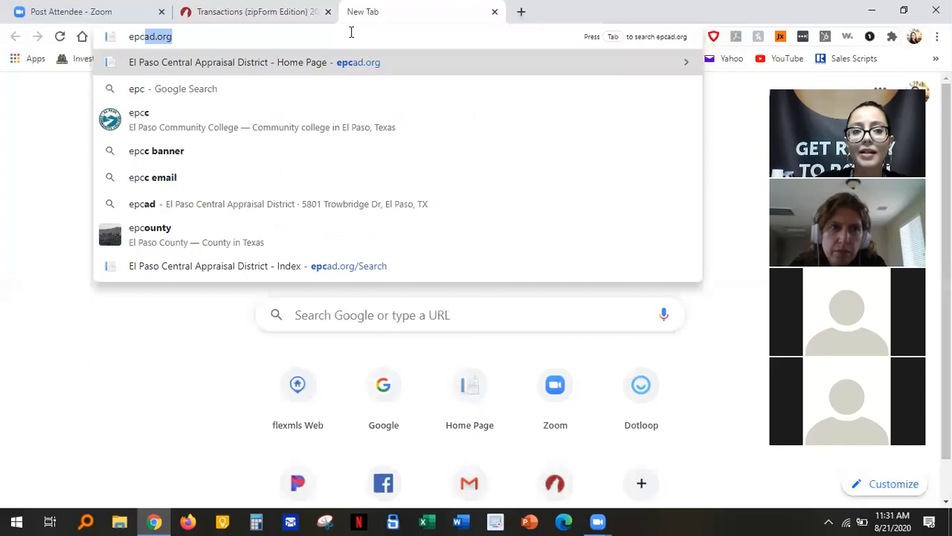
text(ad.org)
key(Return)
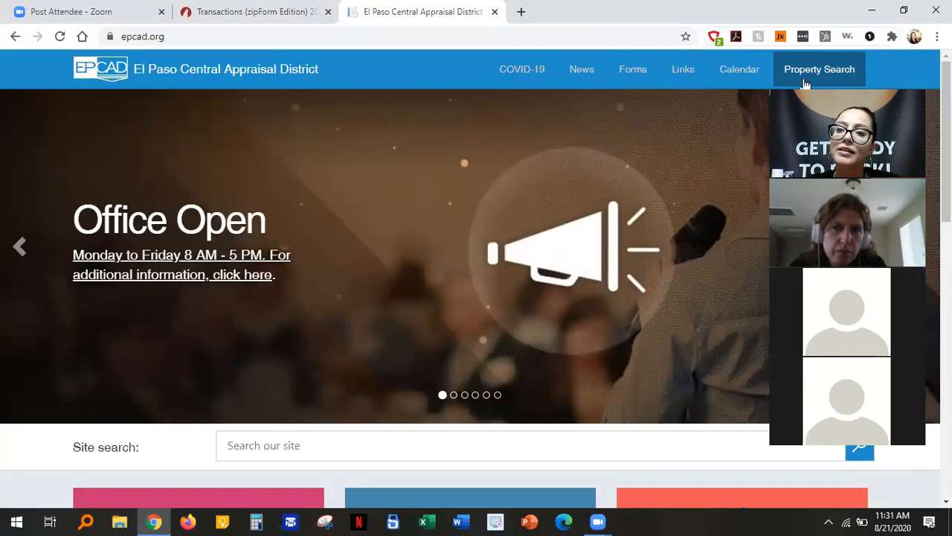
click(808, 82)
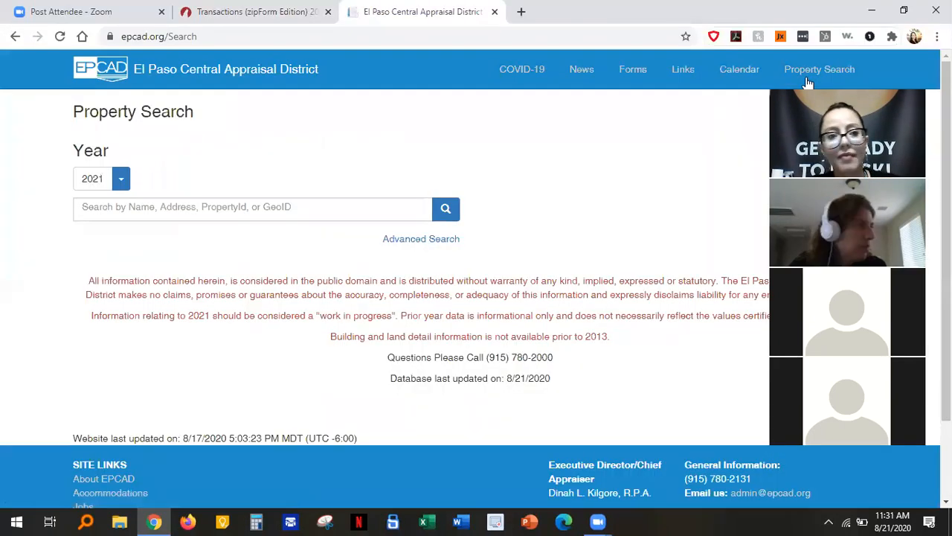
click(388, 206)
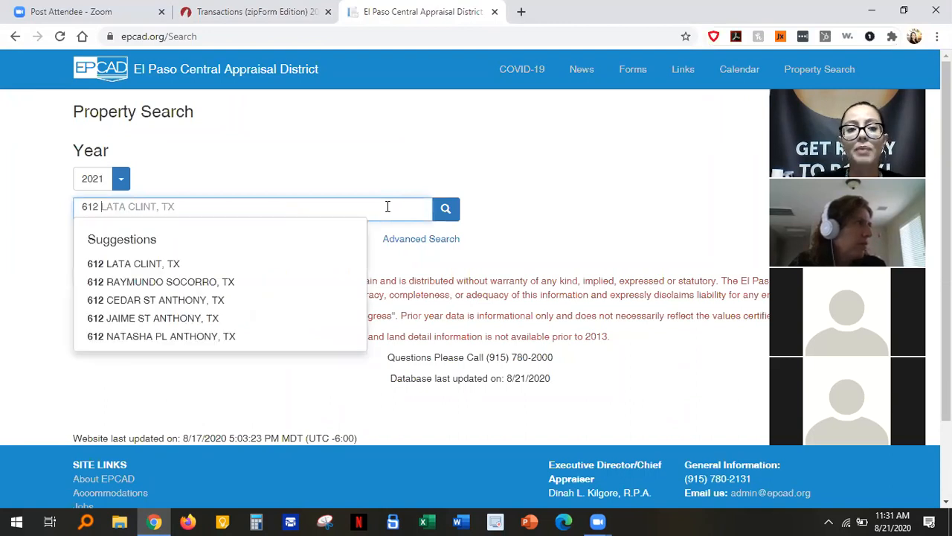
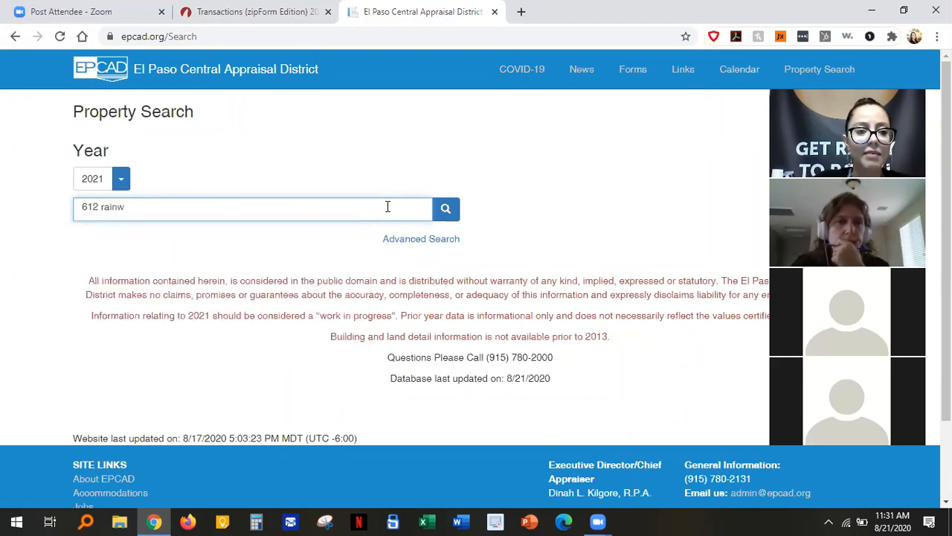
click(196, 260)
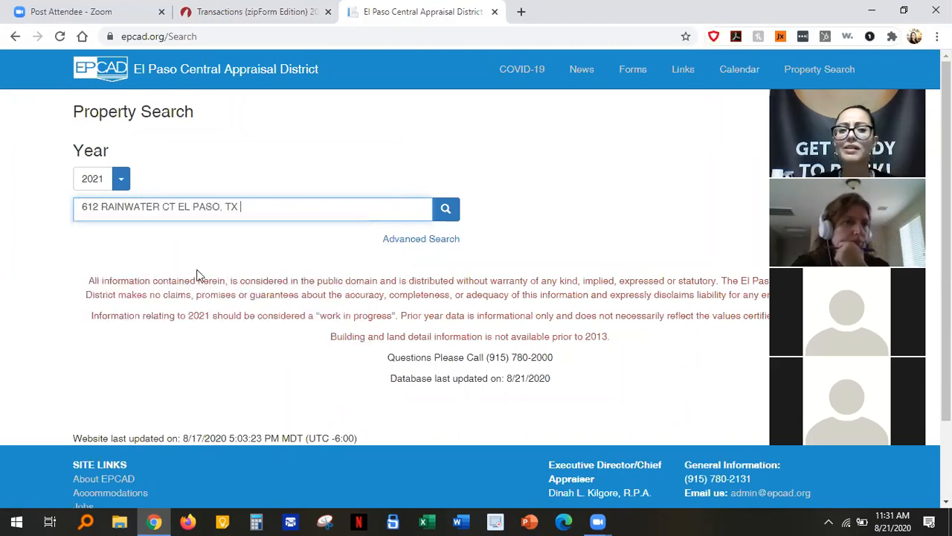
click(444, 208)
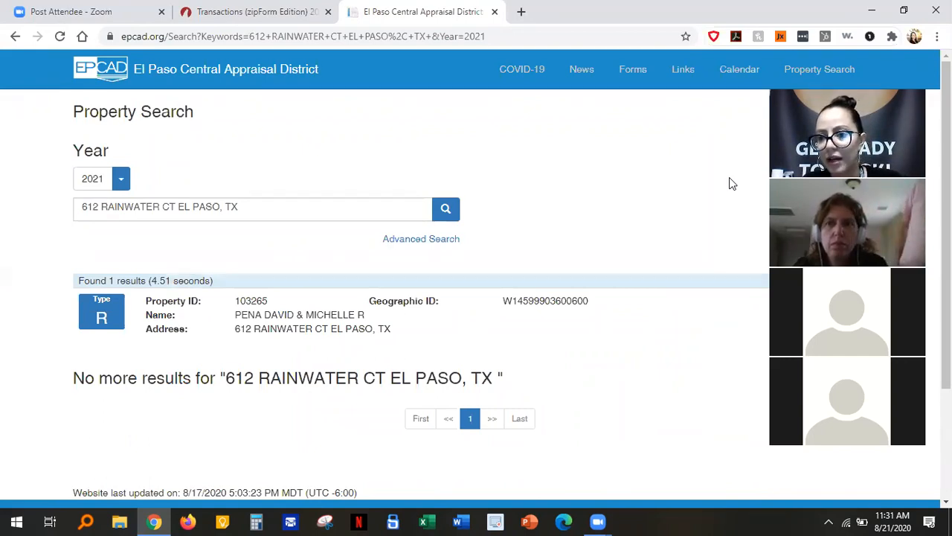
click(846, 329)
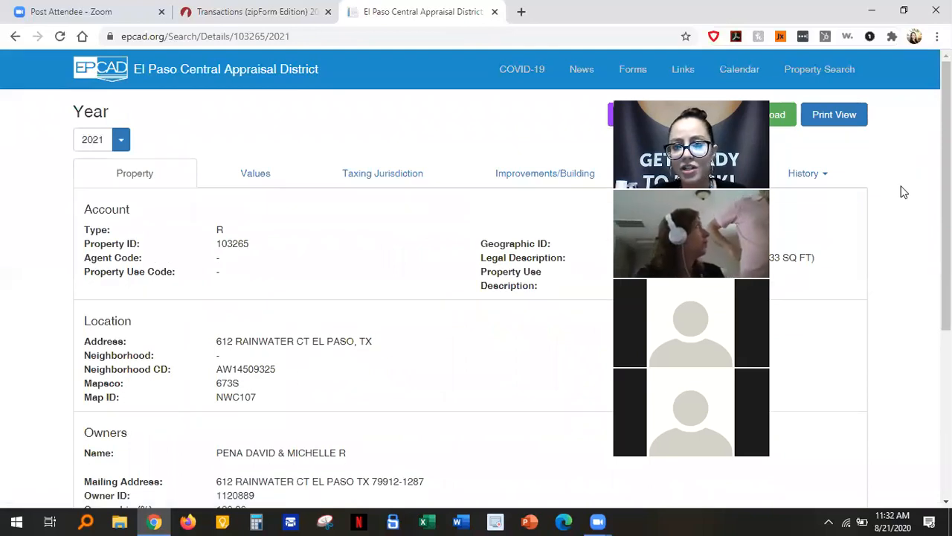
Bring the property's legal description into view, then return to the zipForm contract.
drag(692, 108, 836, 119)
drag(946, 178, 946, 238)
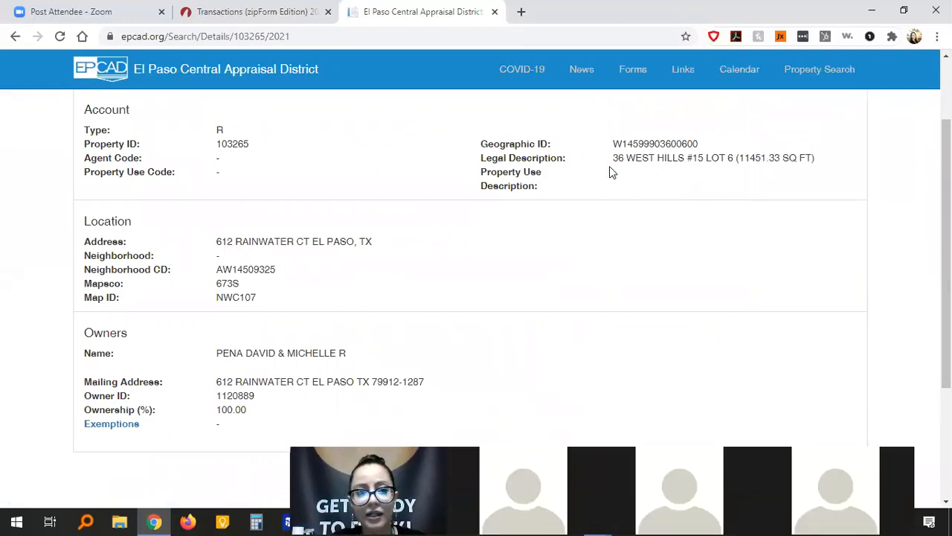
click(267, 24)
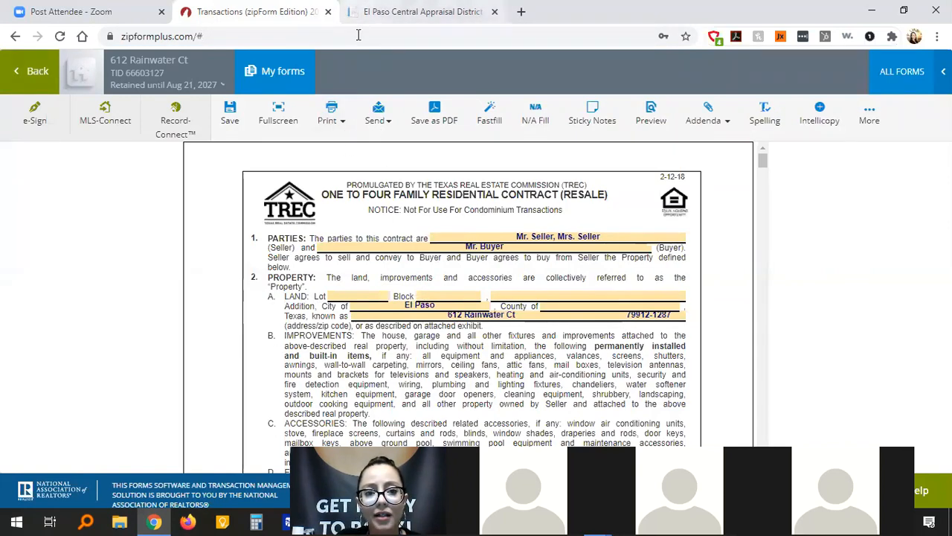
Enter Lot 6 and Block 36 from the EPCAD record, then select the addition name WEST HILLS #15.
click(360, 15)
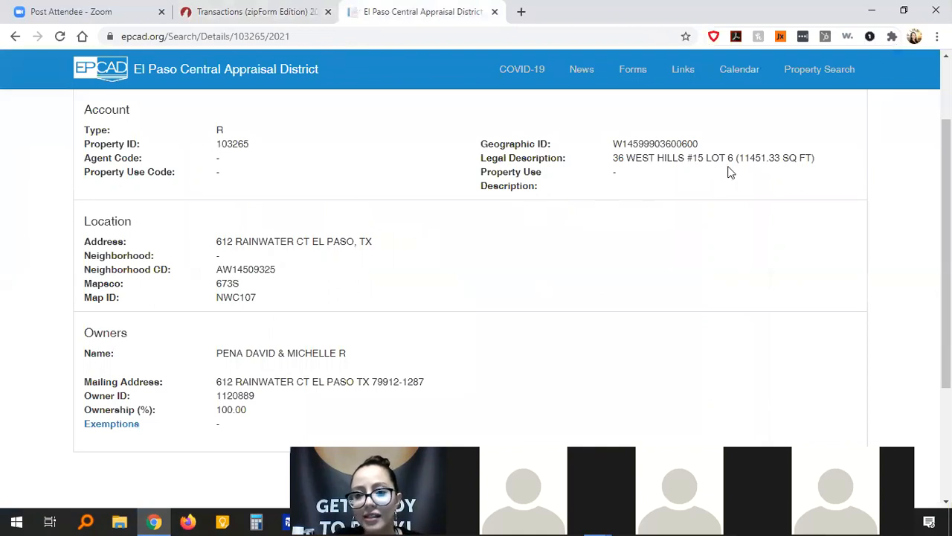
click(249, 18)
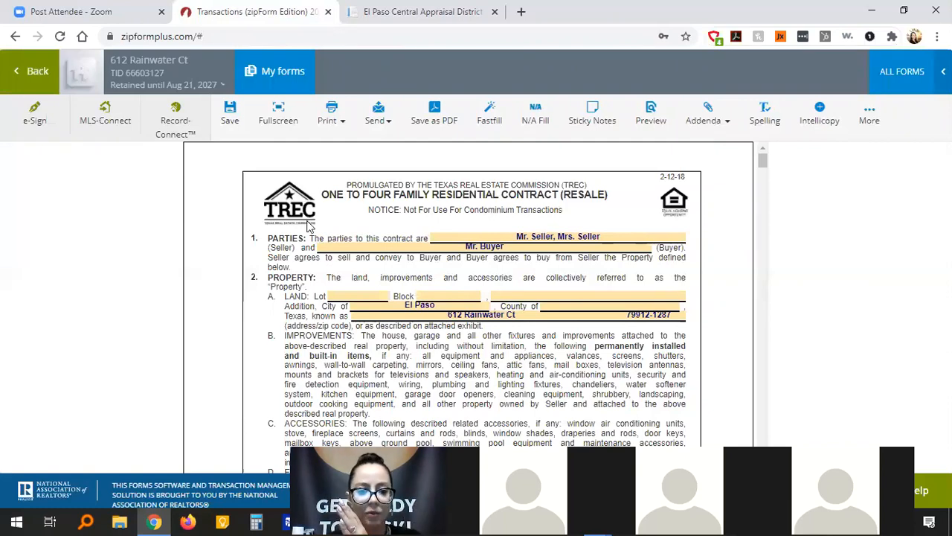
click(348, 296)
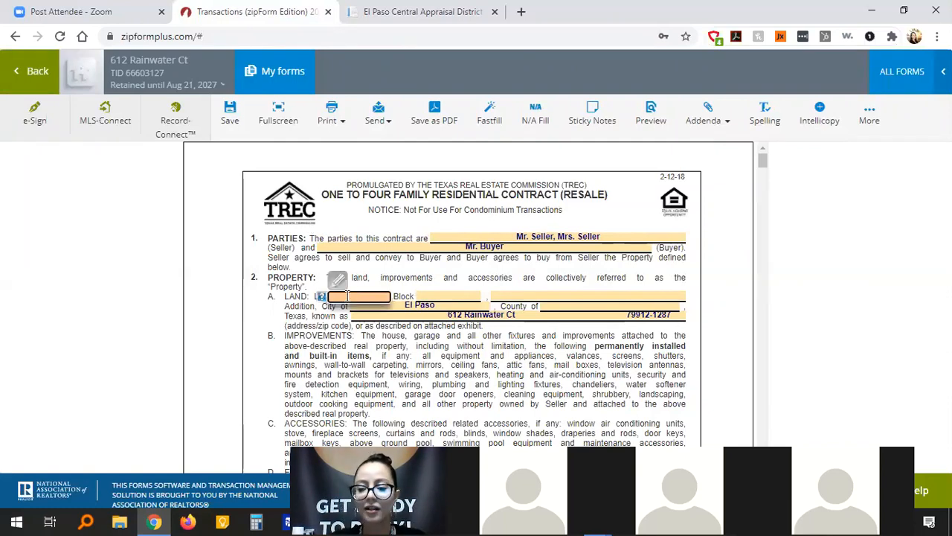
click(342, 22)
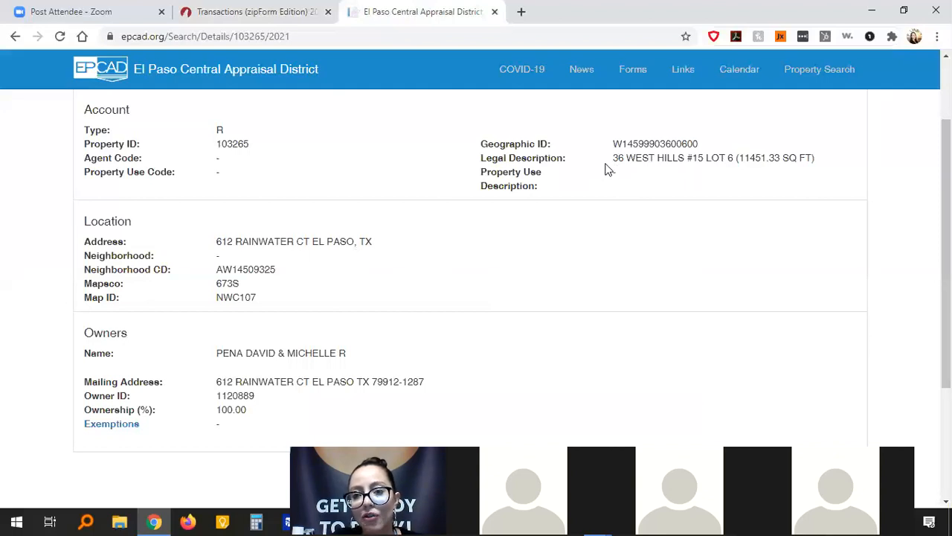
click(256, 12)
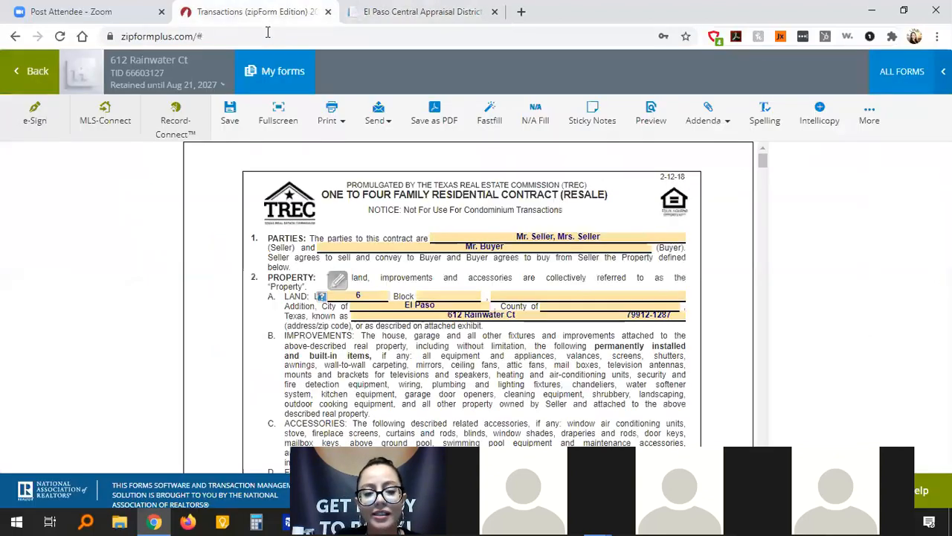
text(36)
click(402, 12)
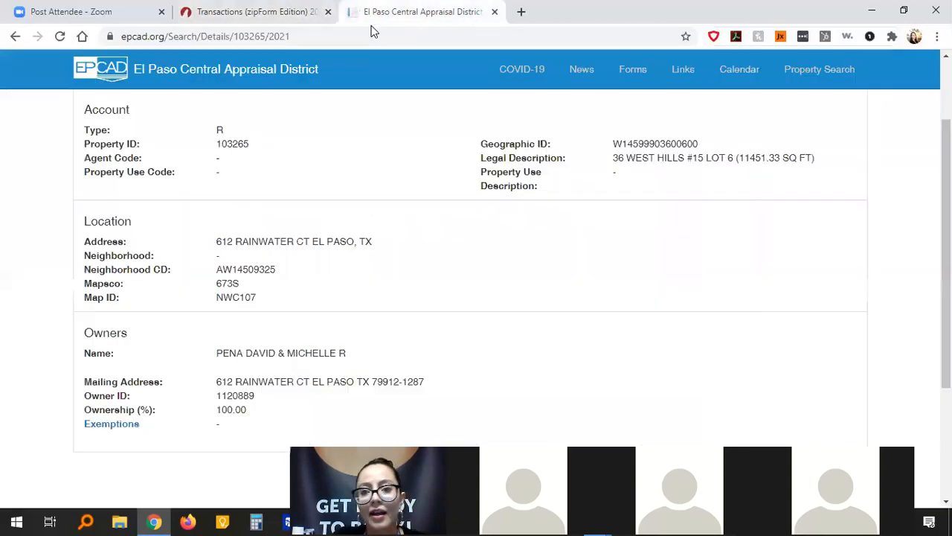
drag(629, 157, 703, 158)
key(ctrl+c)
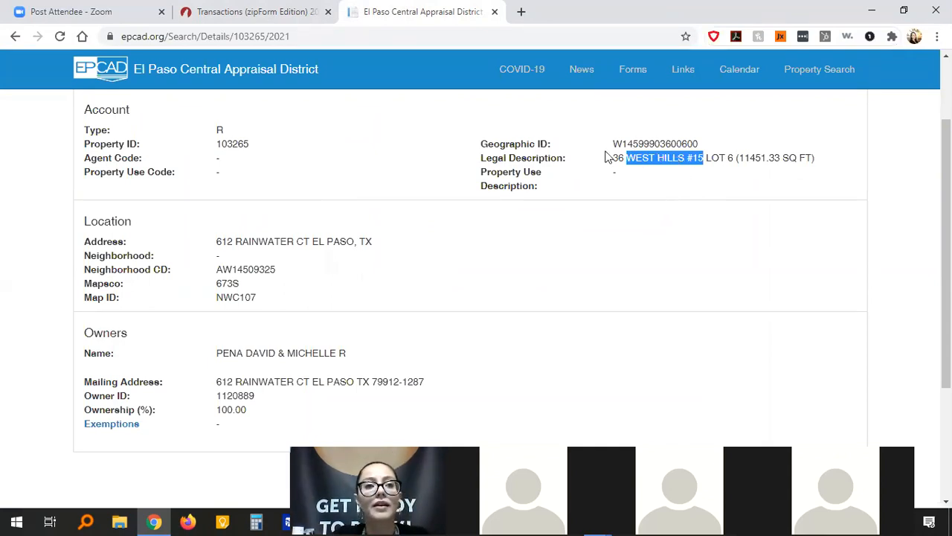
Paste West Hills #15 into the contract's Addition field.
key(ctrl+shift+Tab)
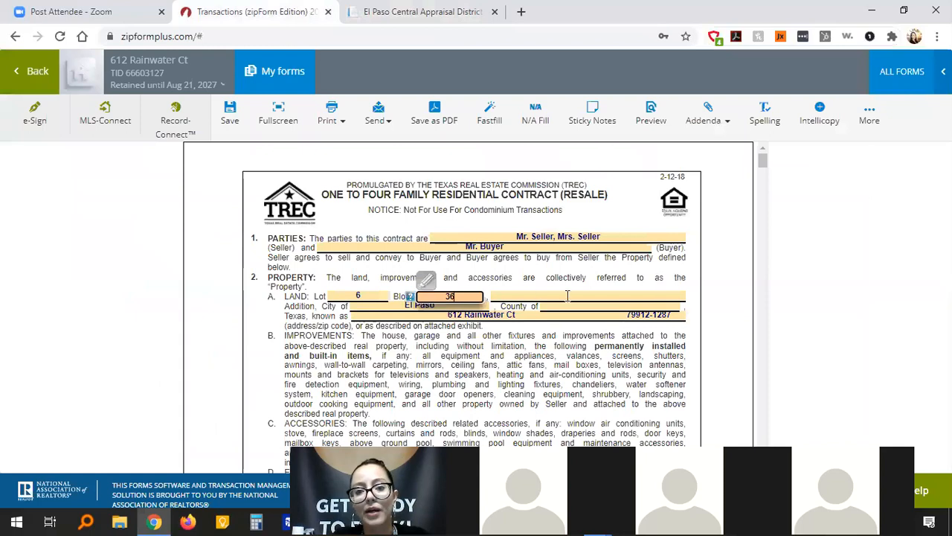
click(567, 296)
key(ctrl+v)
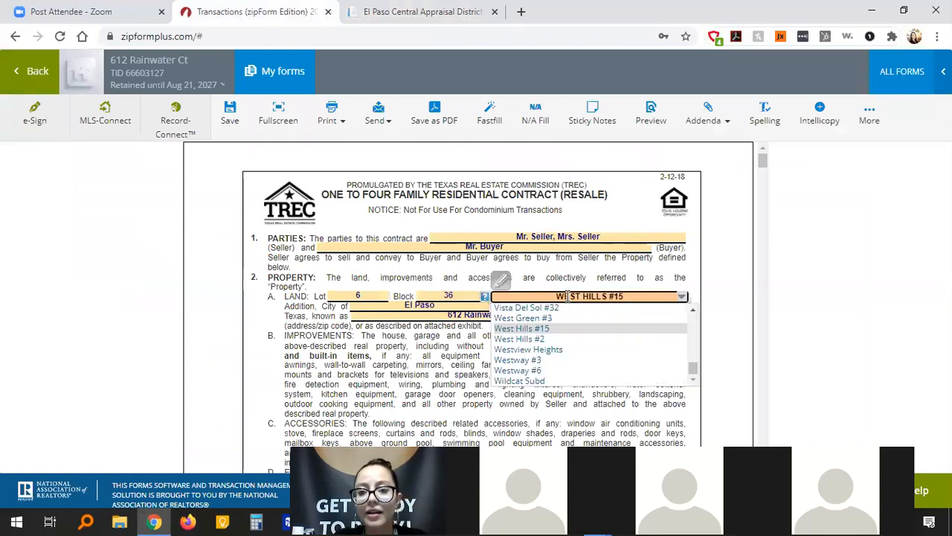
click(560, 329)
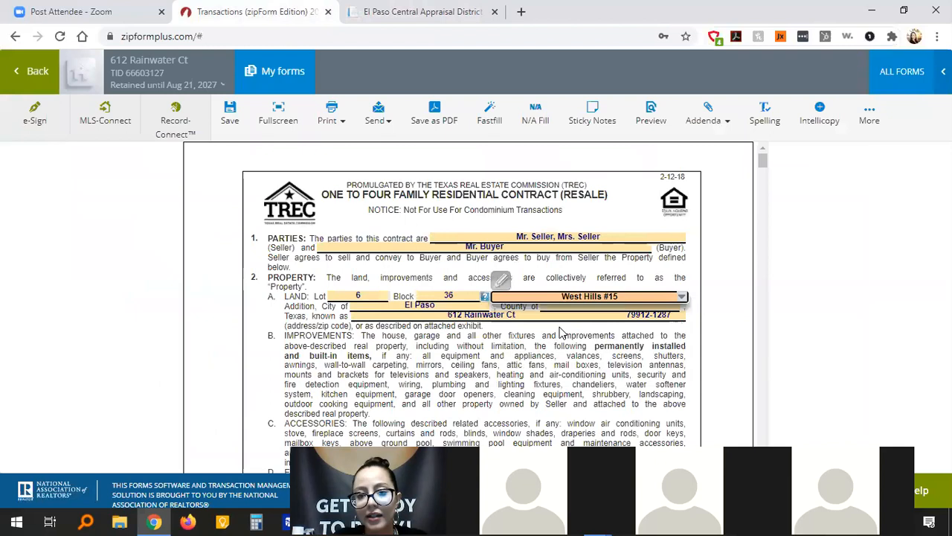
click(560, 338)
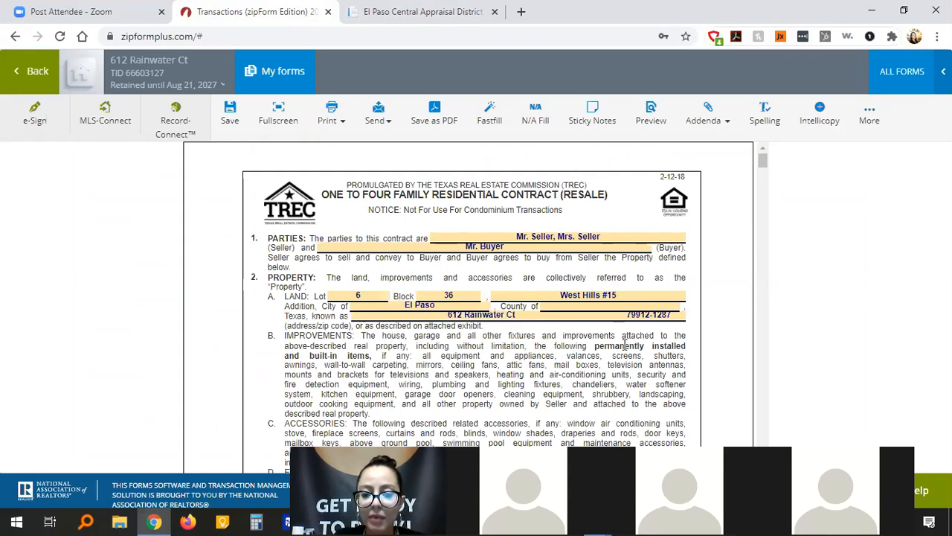
Set the property's county to El Paso.
click(560, 308)
text(El)
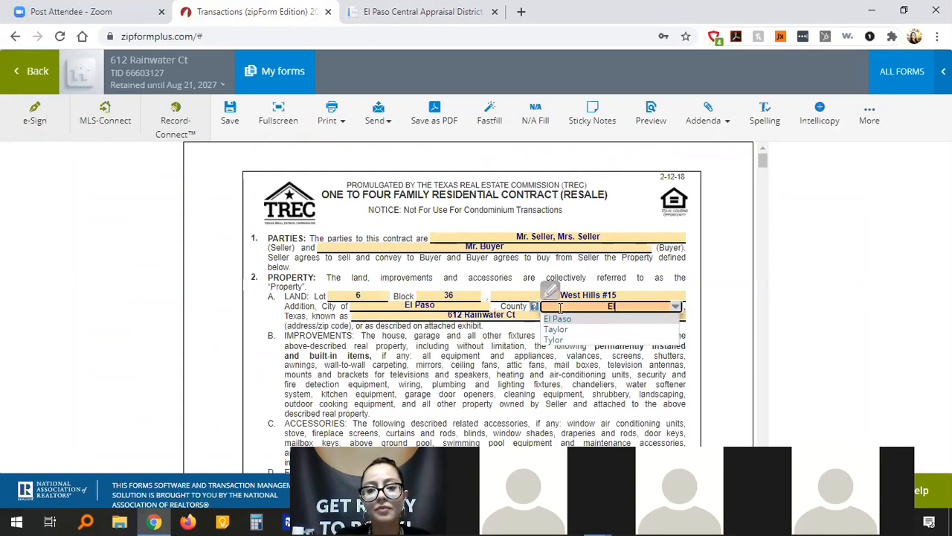
text( Paso)
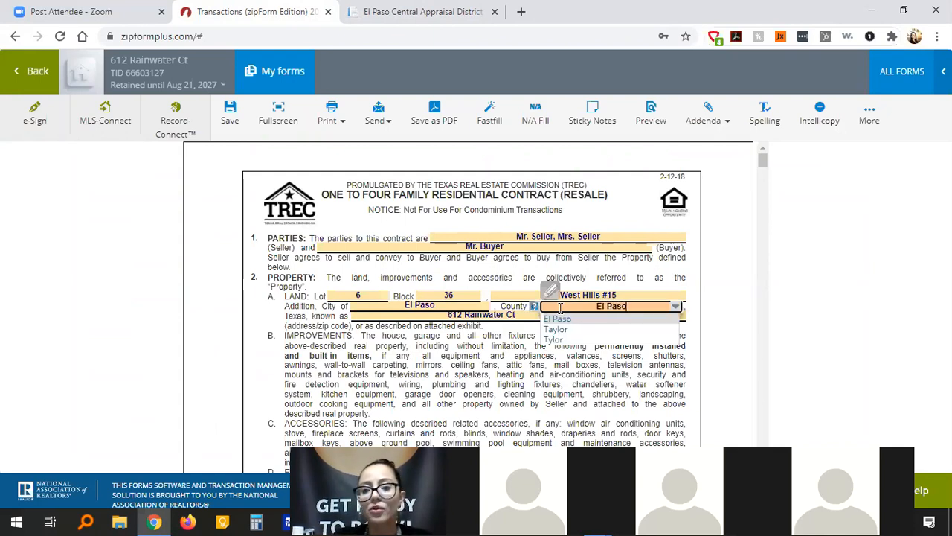
click(559, 319)
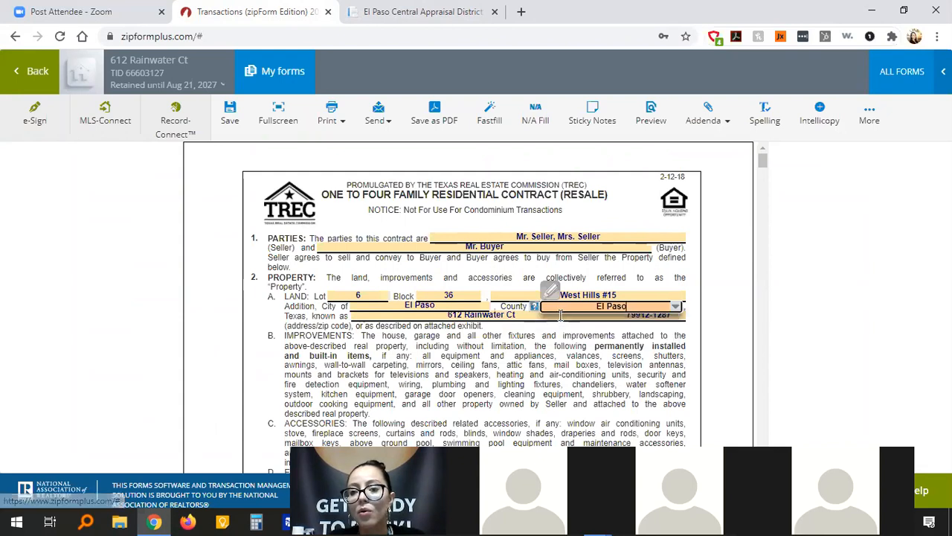
click(721, 286)
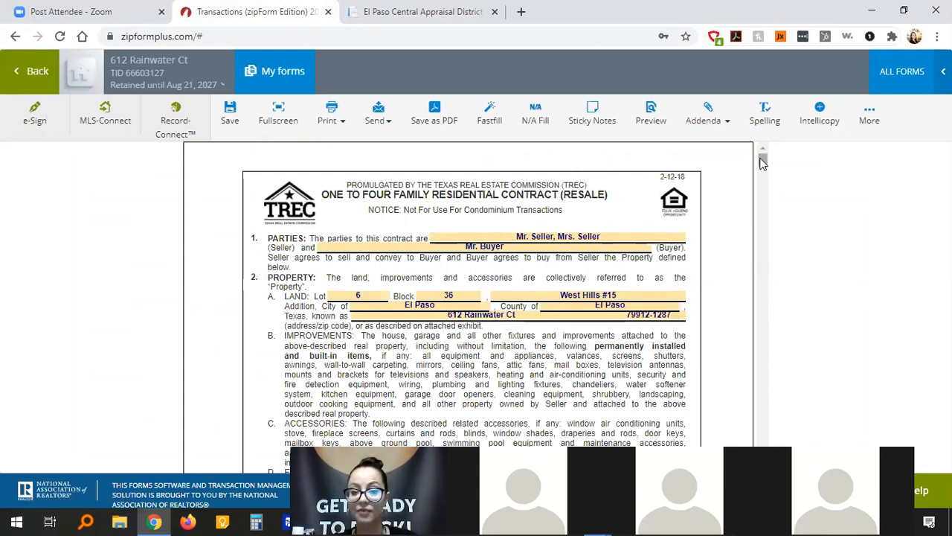
Scroll the contract down to the Sales Price, Earnest Money and Title Policy sections.
drag(763, 163, 763, 167)
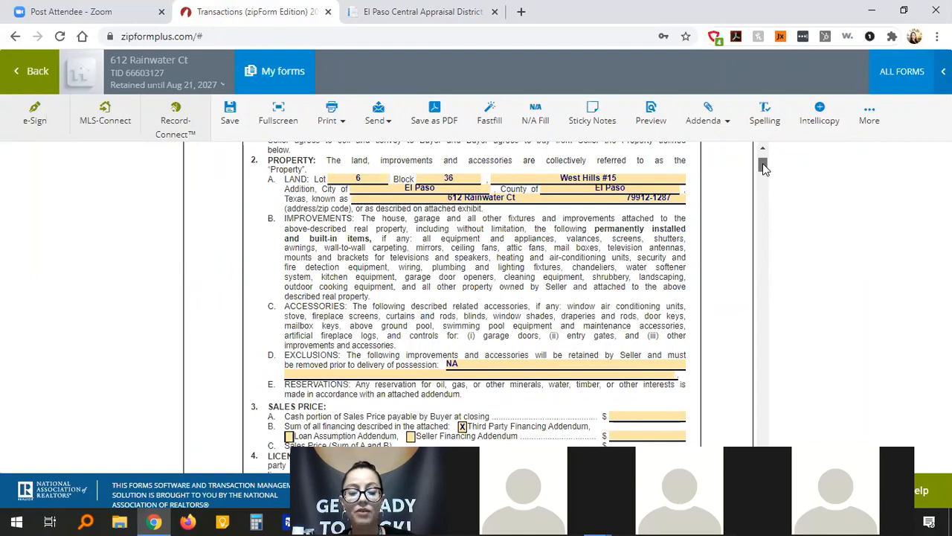
scroll(763, 167, up, 1)
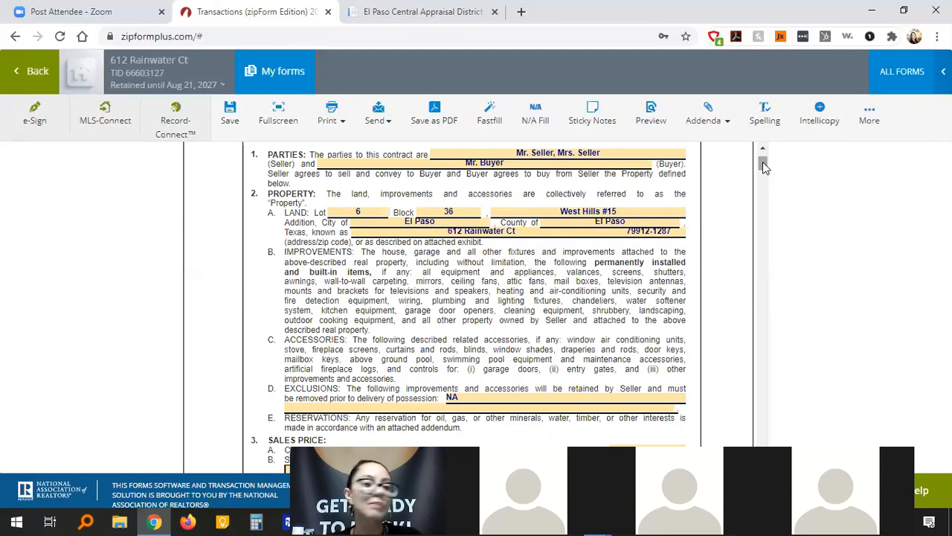
drag(763, 162, 763, 164)
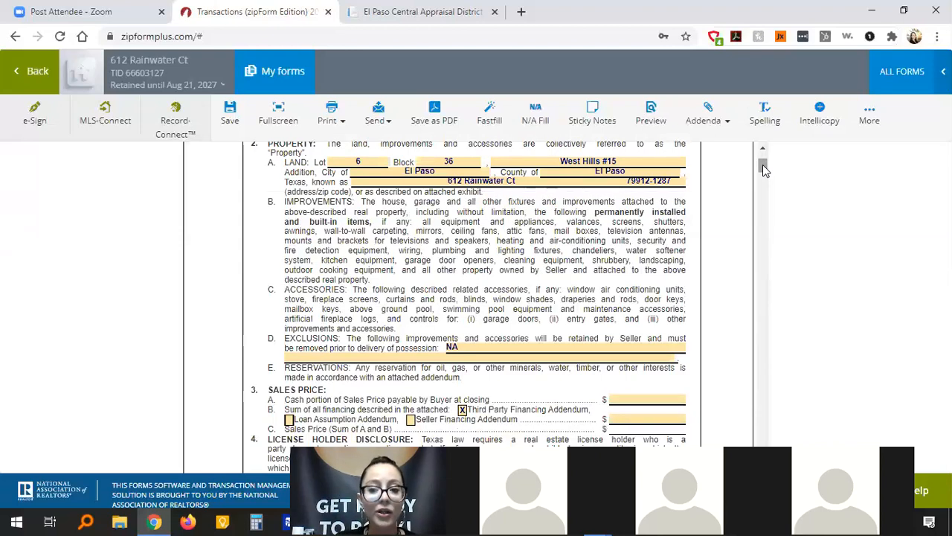
drag(763, 164, 764, 173)
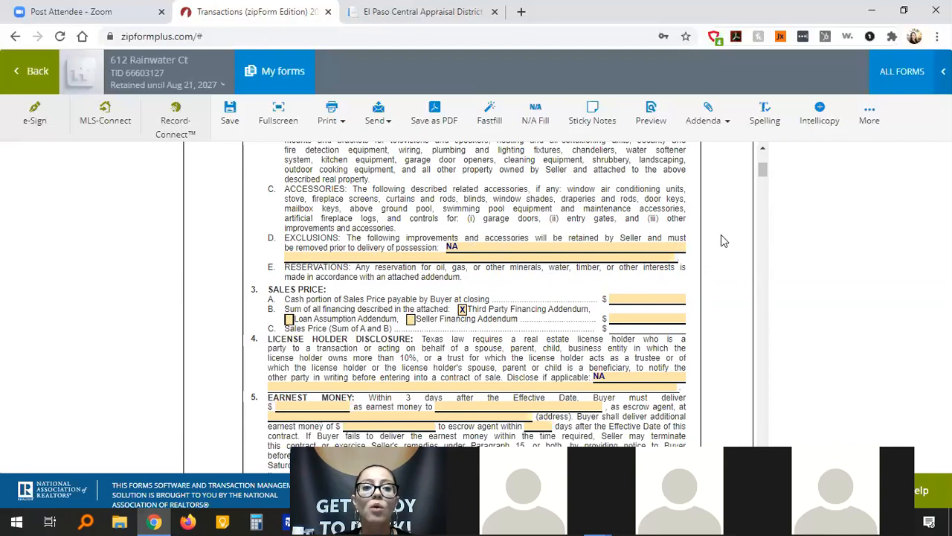
scroll(721, 235, up, 2)
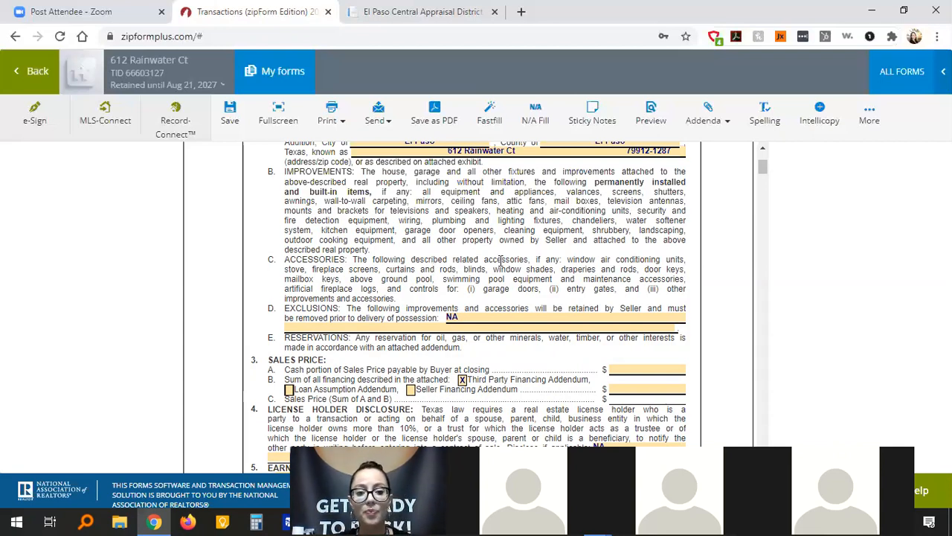
scroll(710, 315, down, 3)
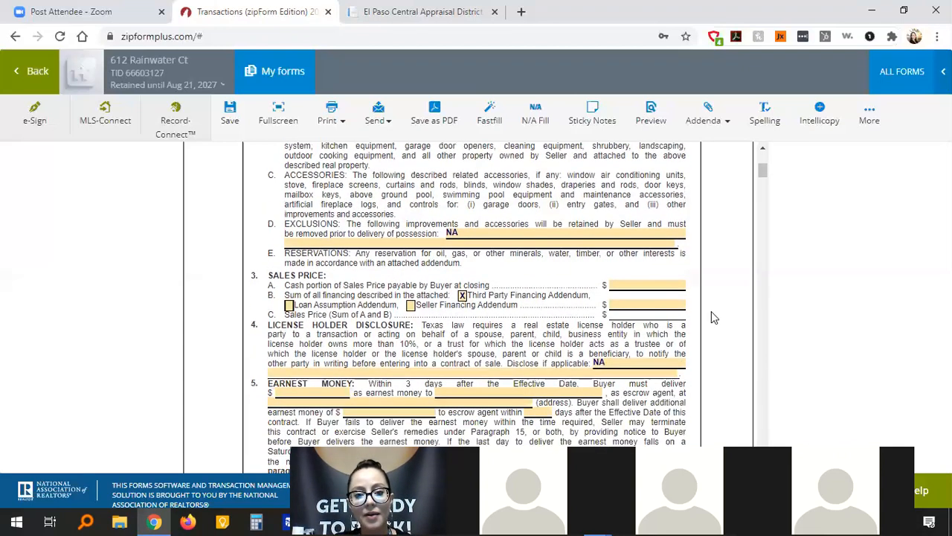
scroll(711, 315, down, 1)
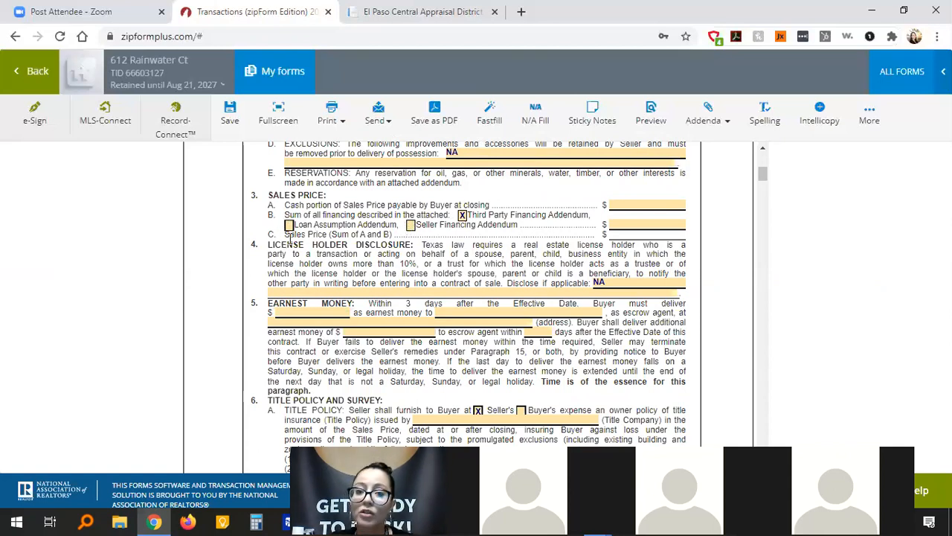
click(462, 215)
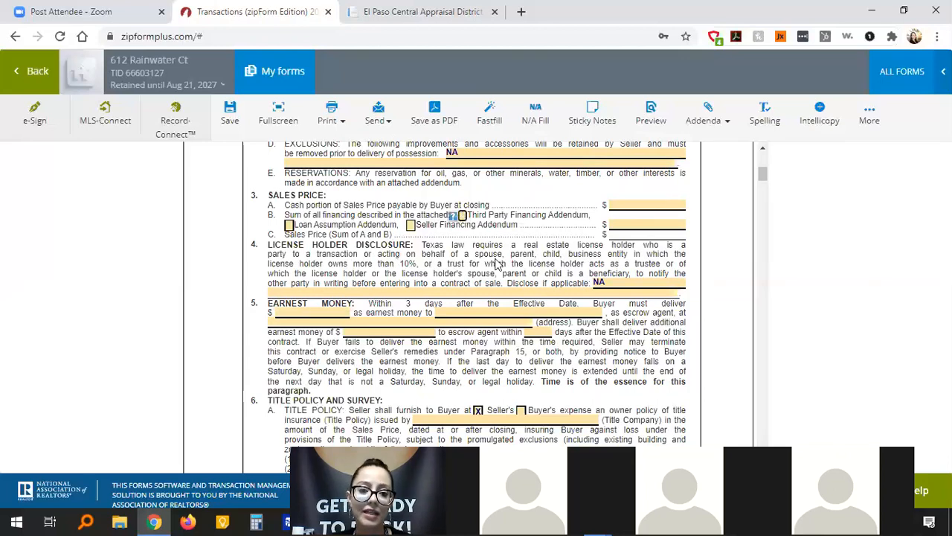
click(634, 205)
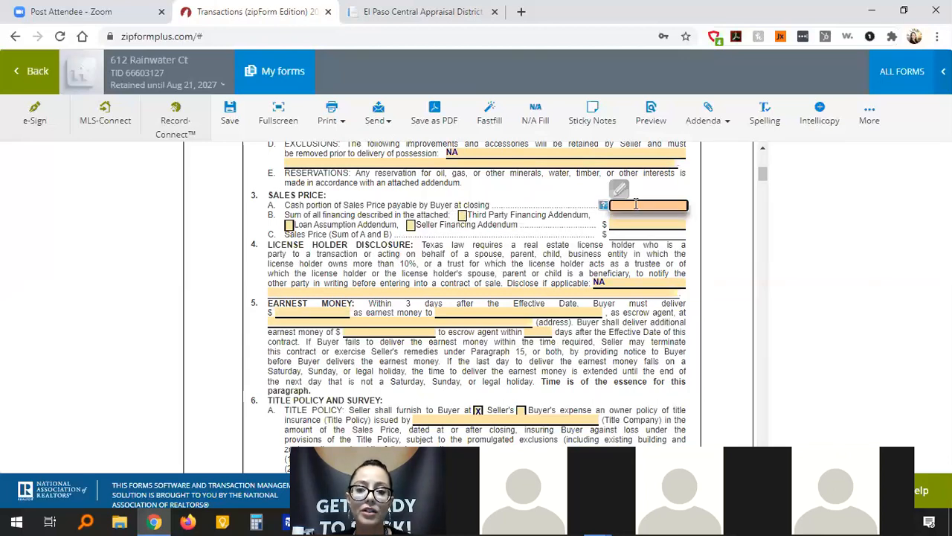
click(462, 215)
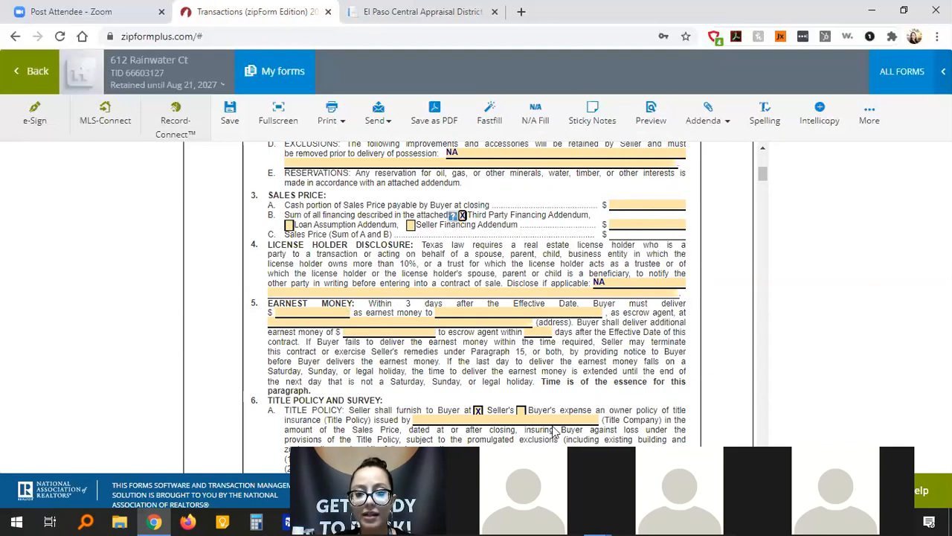
click(258, 521)
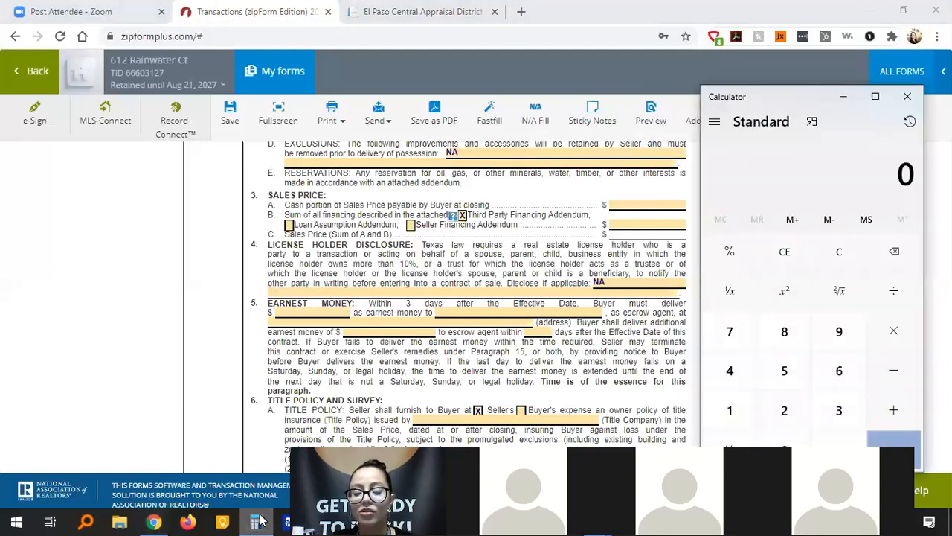
Calculate 200000 × 0.95 = 190,000 in Calculator, then start entering amounts in the contract.
drag(806, 96, 132, 106)
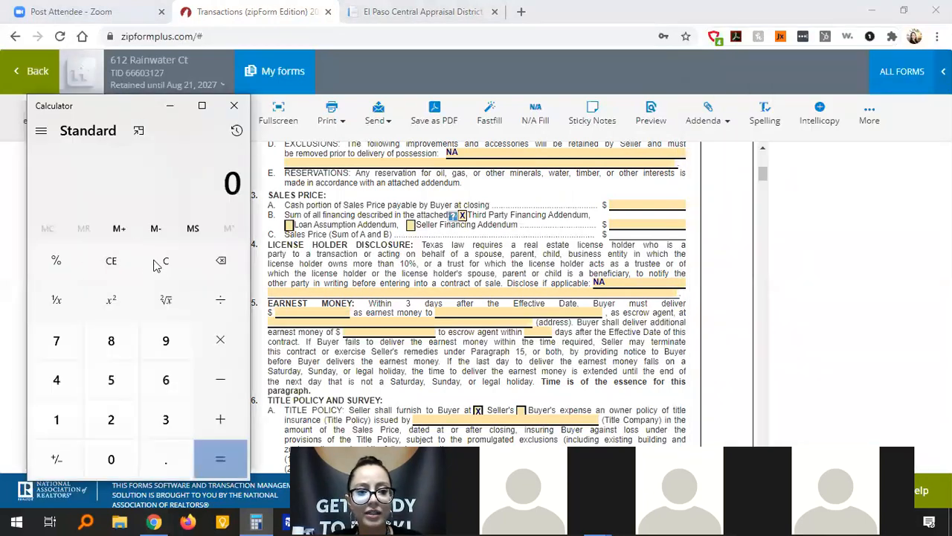
text(200)
text(000)
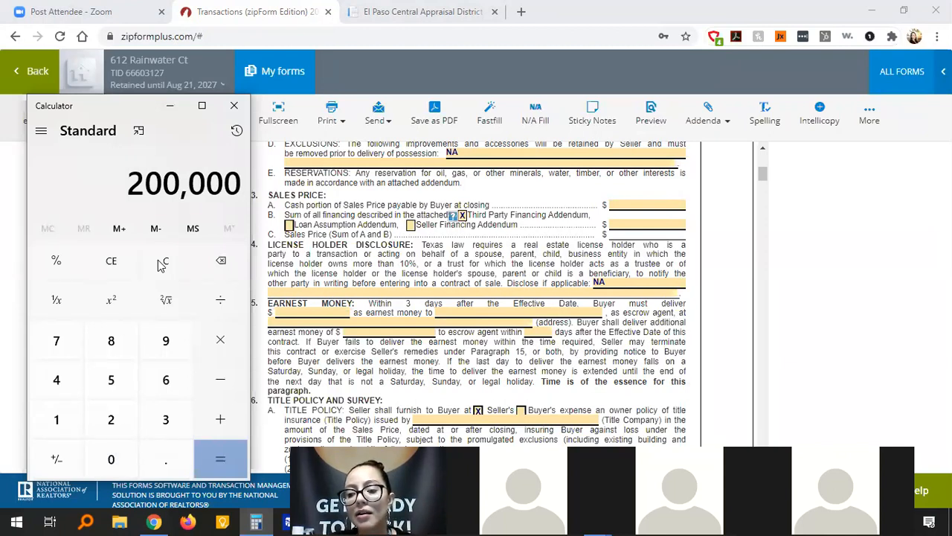
text(*0.95)
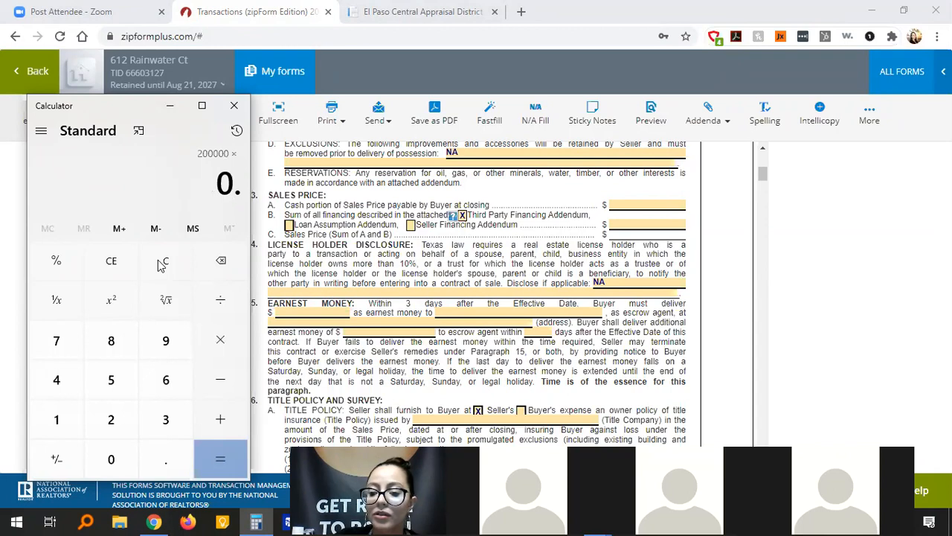
key(Return)
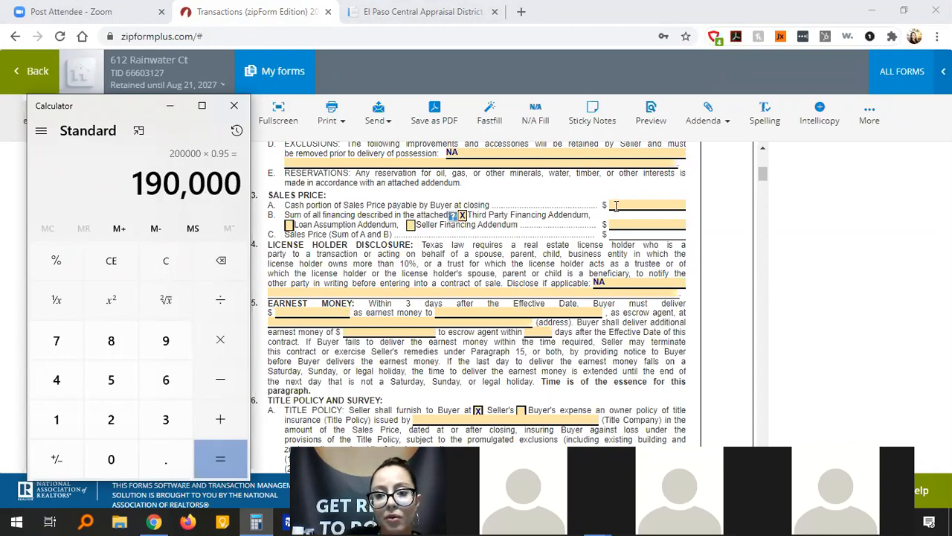
click(617, 207)
text(1900000)
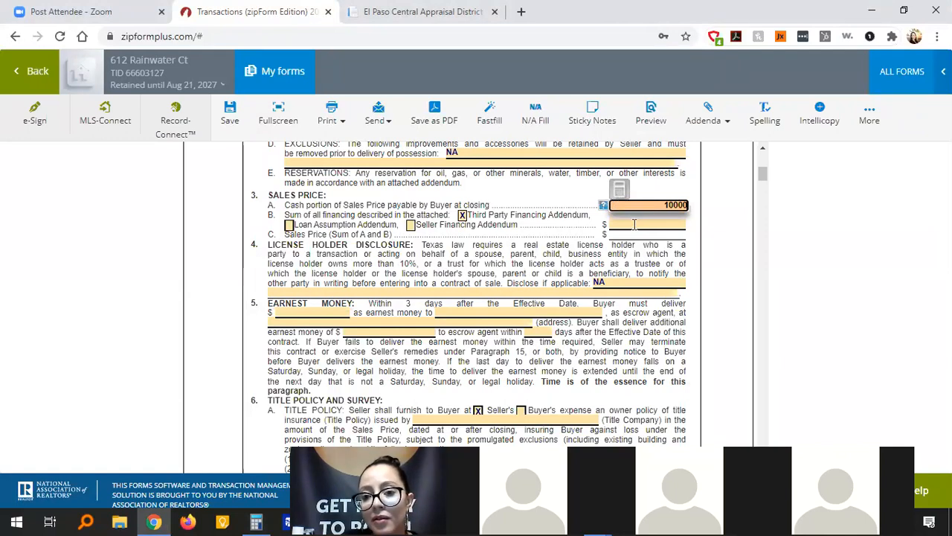
Commit the 10,000 cash portion and enter 190,000 financing, fixing an accidental 1,900,000.
click(634, 225)
text(1900000)
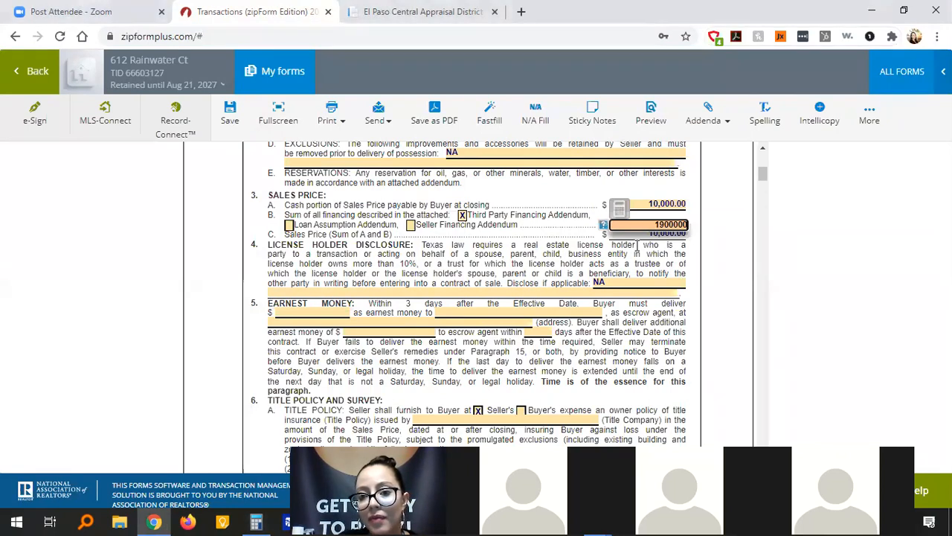
click(637, 246)
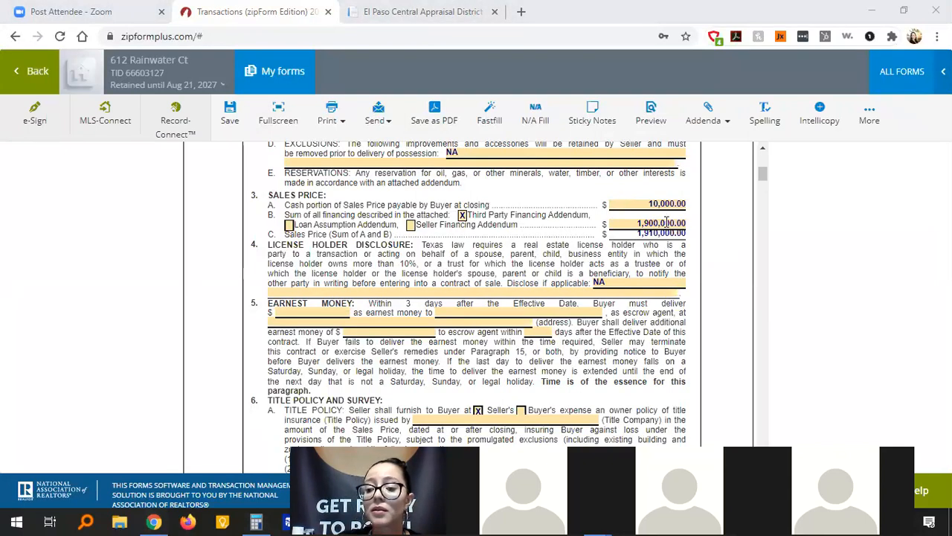
click(666, 222)
text(190000)
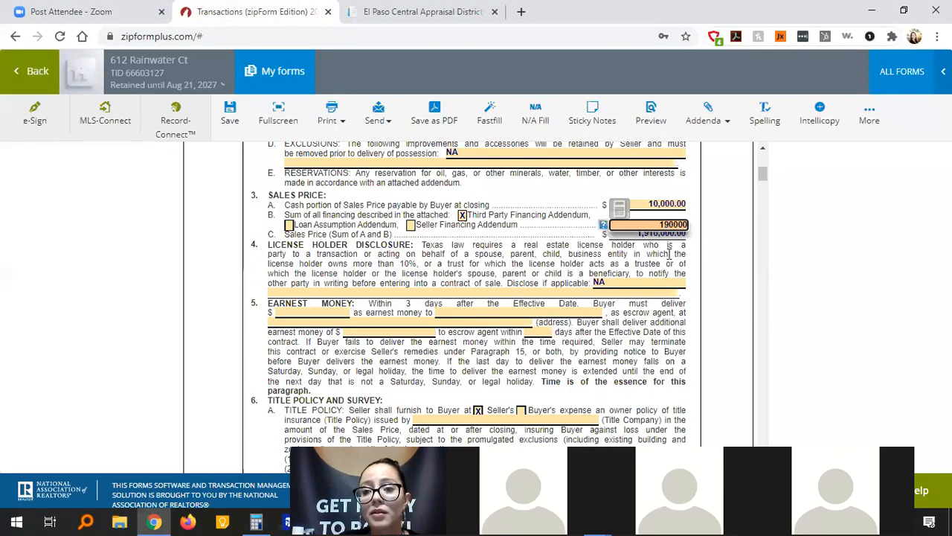
click(669, 254)
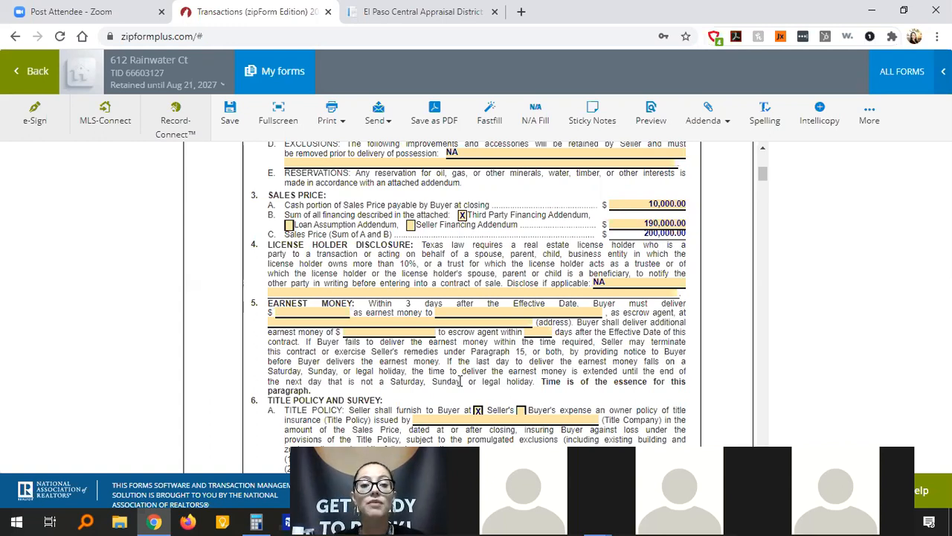
Enter 2,000 as the Earnest Money amount, correcting a mistaken 20,000 entry.
click(319, 312)
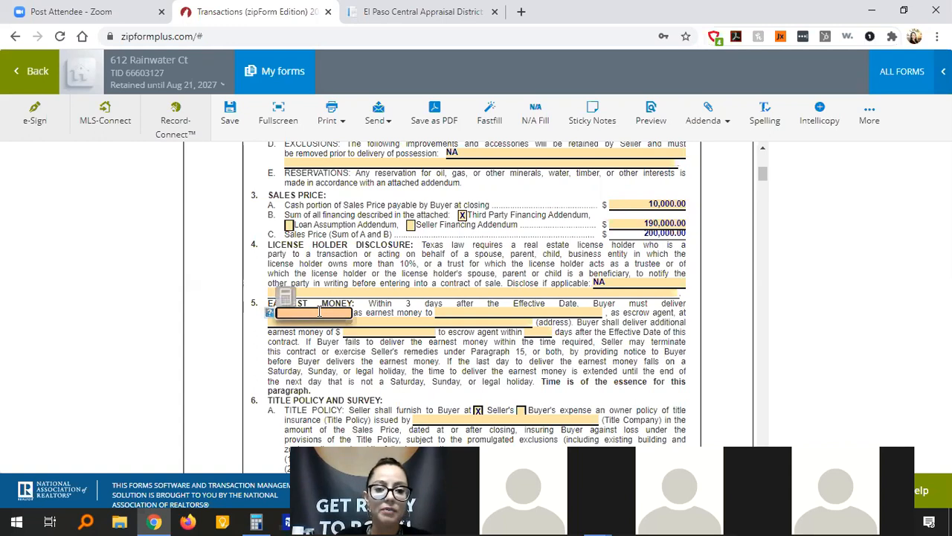
text(20000)
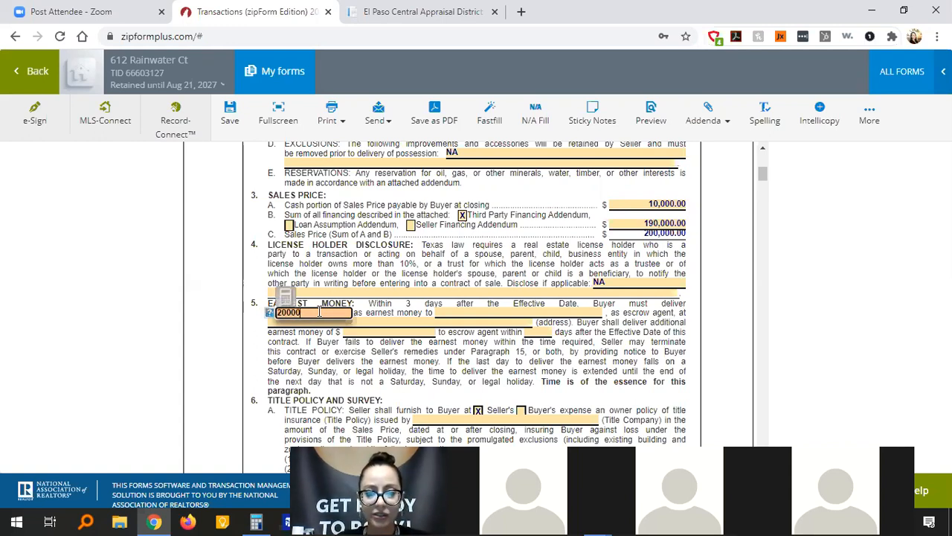
key(BackSpace)
text(0)
click(360, 309)
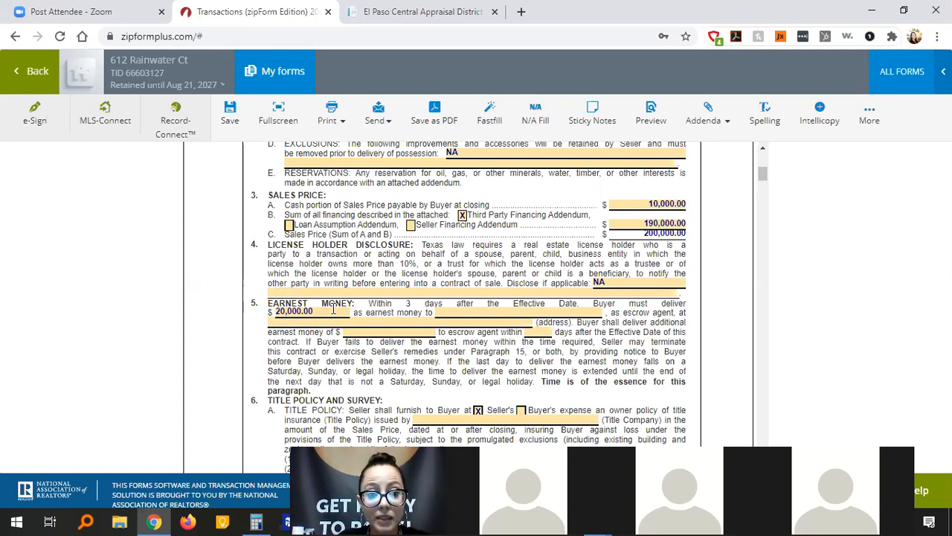
click(333, 309)
text(2000)
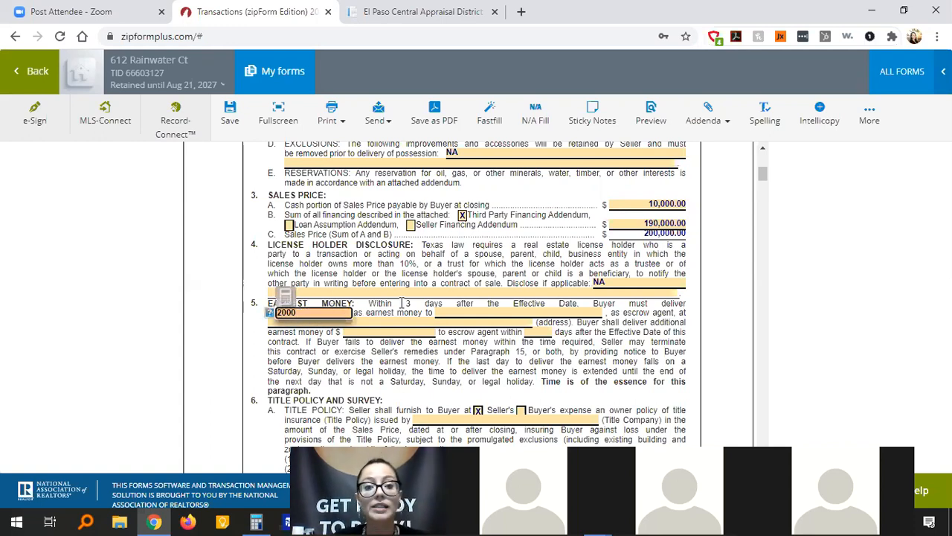
click(404, 303)
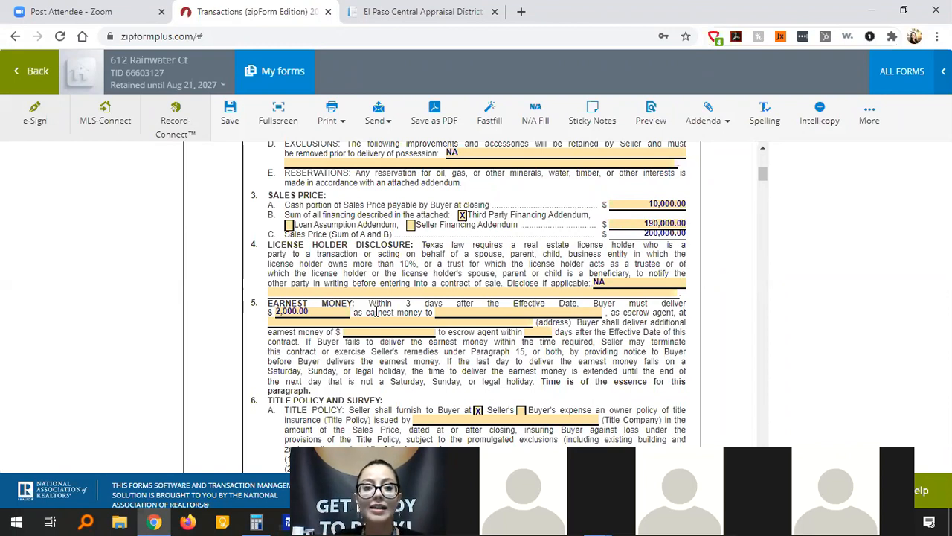
Try 3,000 and then 500 as the Earnest Money before settling on 2,000.00.
click(345, 312)
text(3000)
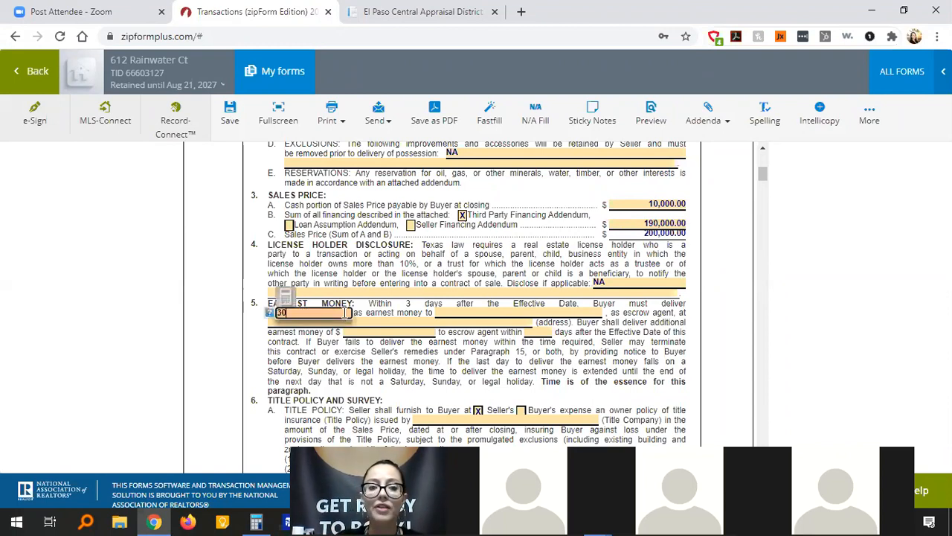
click(378, 317)
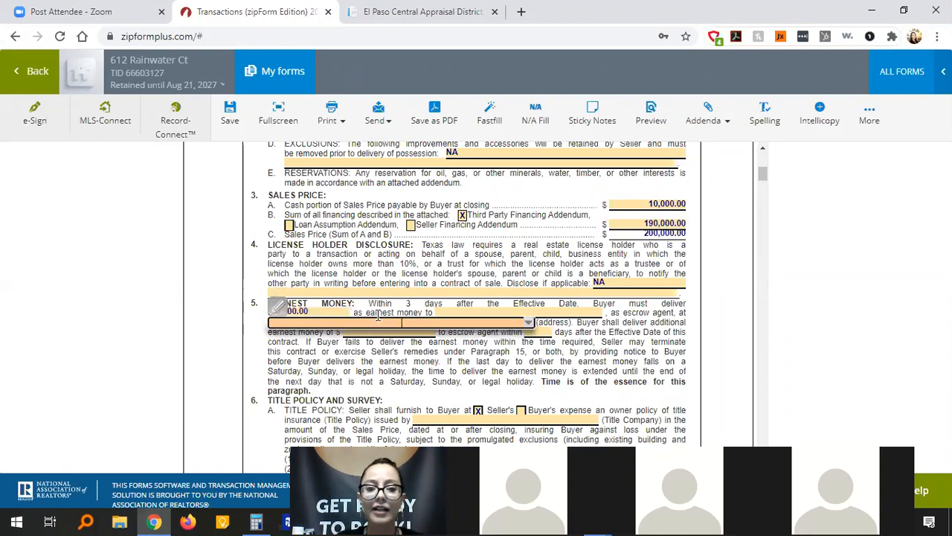
click(364, 274)
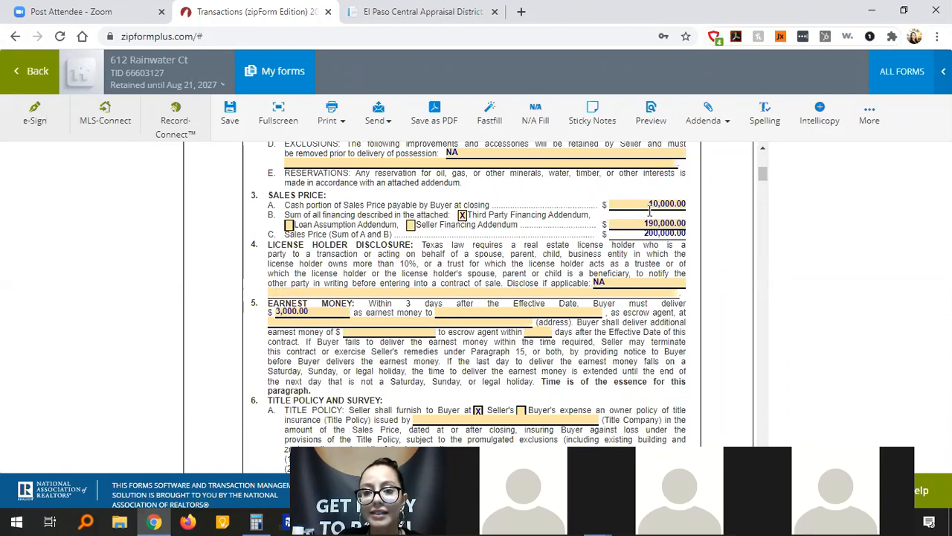
click(320, 311)
text(5000)
key(BackSpace)
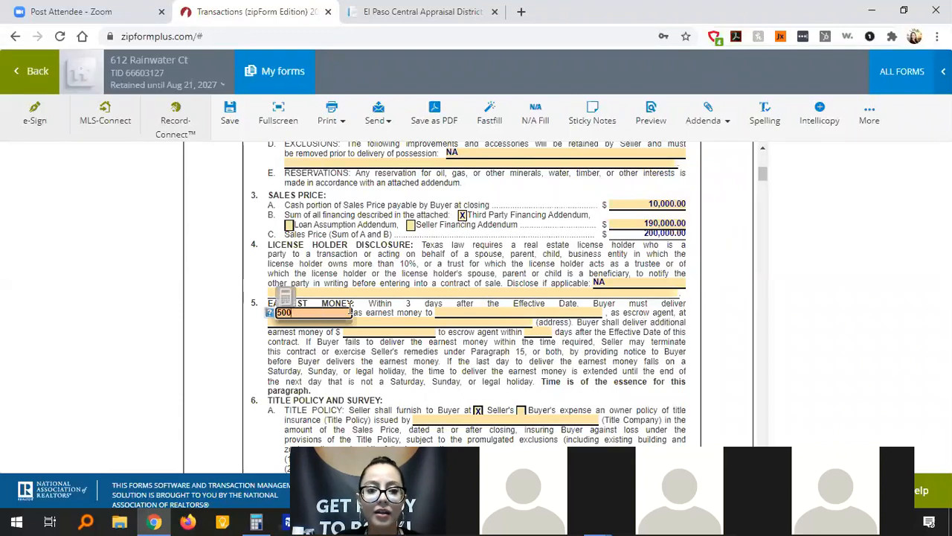
click(363, 306)
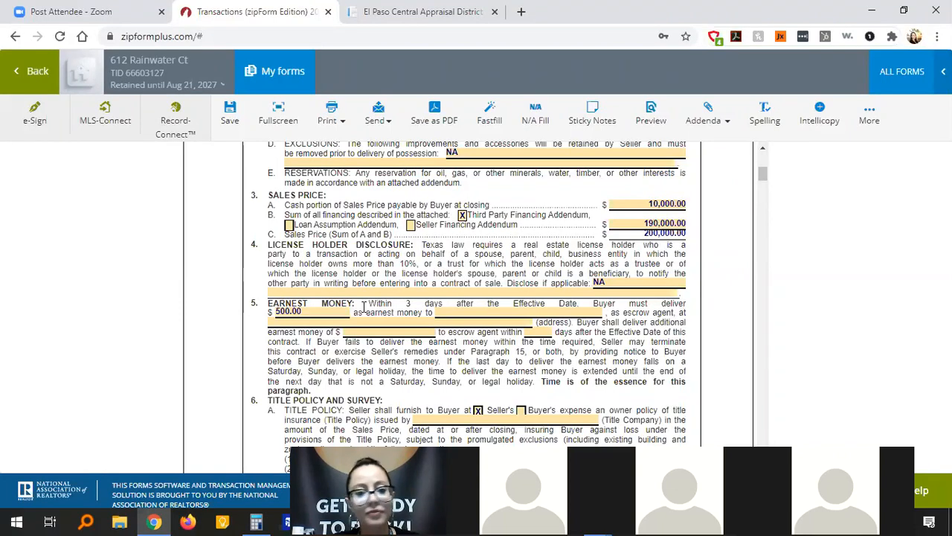
click(310, 312)
text(2000)
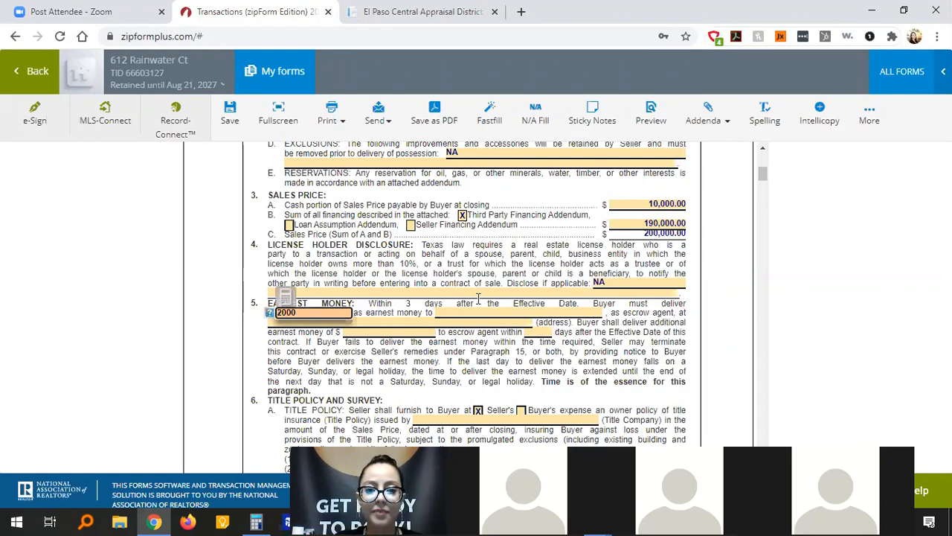
drag(407, 313, 590, 331)
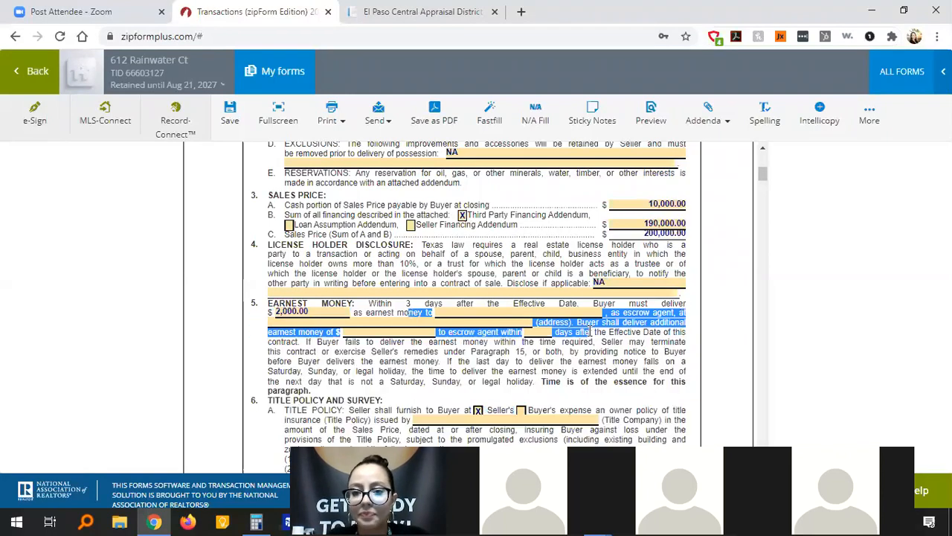
Enter the escrow agent's name, choosing it from the suggested names.
click(651, 351)
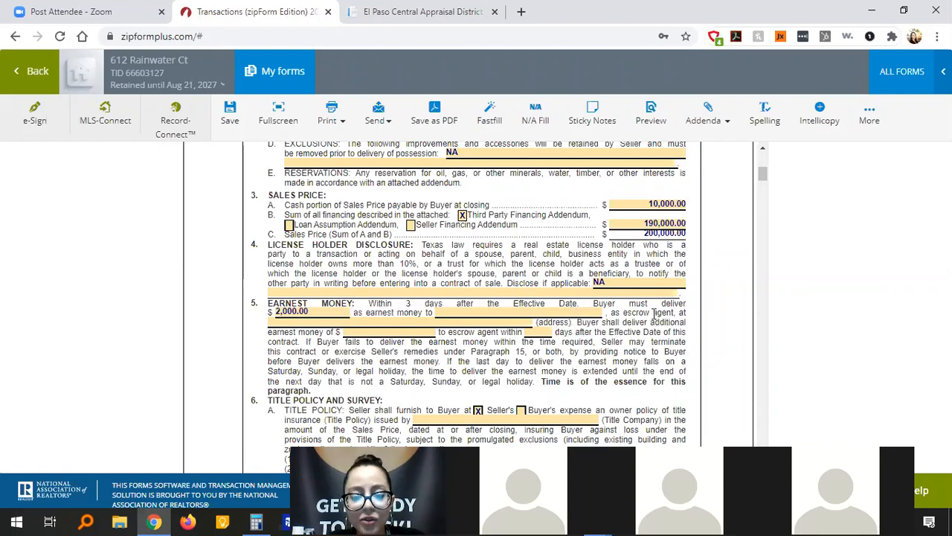
click(581, 312)
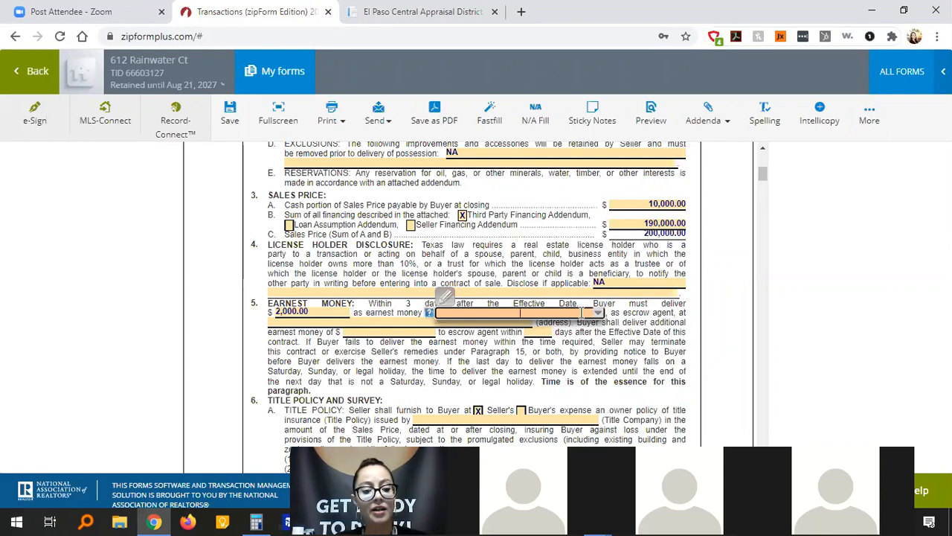
text(Marc)
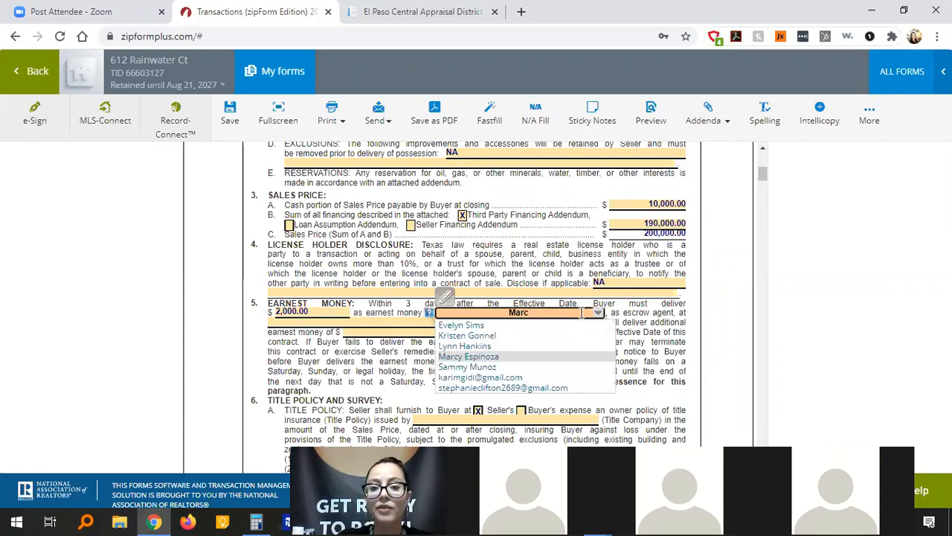
text(y)
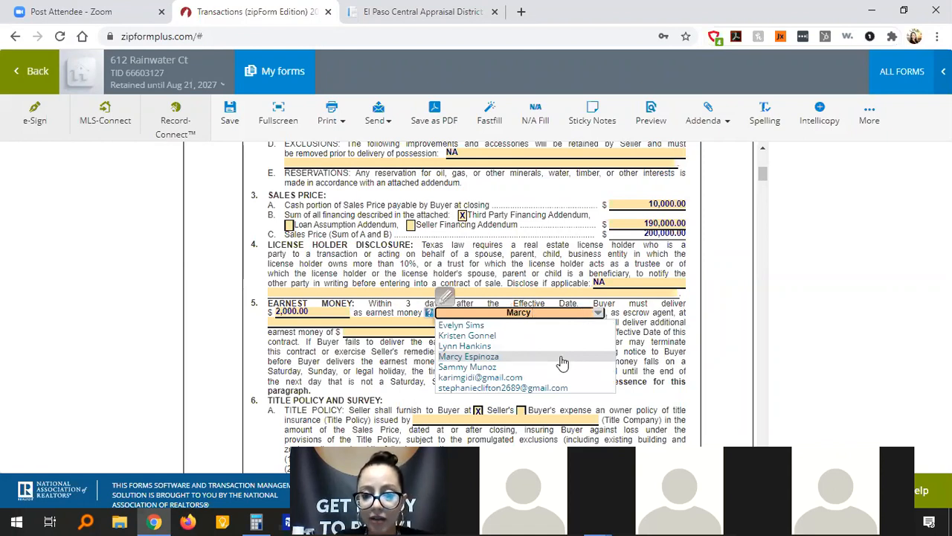
click(563, 357)
Put Del Sol Title on the escrow agent's address line.
click(399, 323)
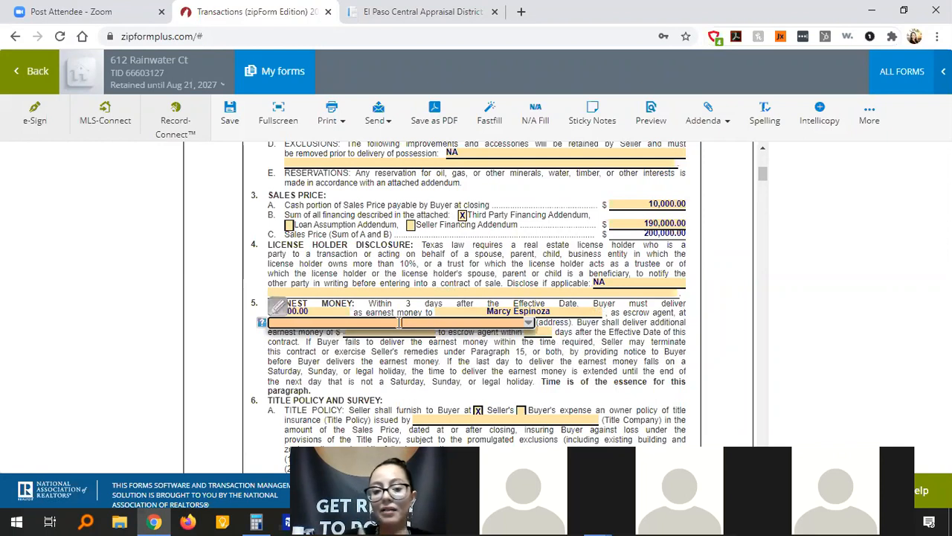
text(Del)
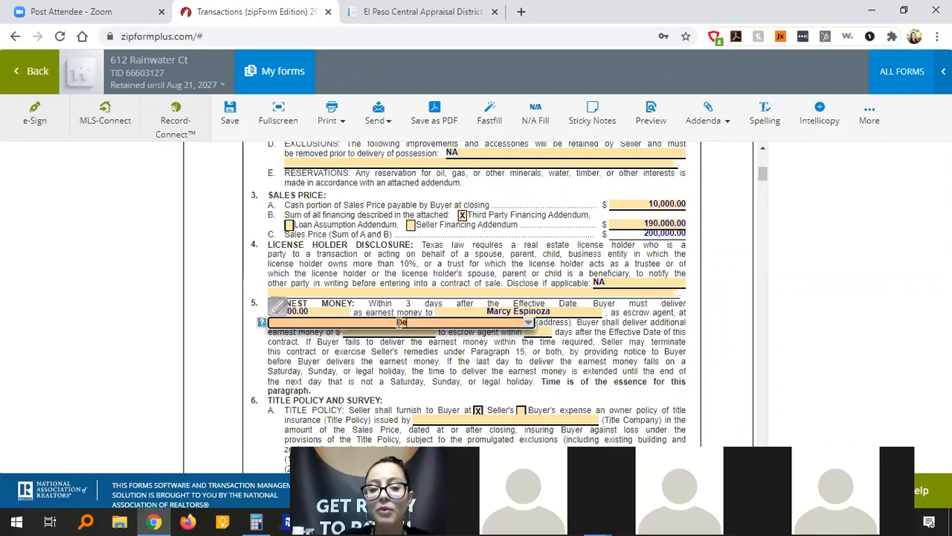
text( Sol Title)
click(638, 370)
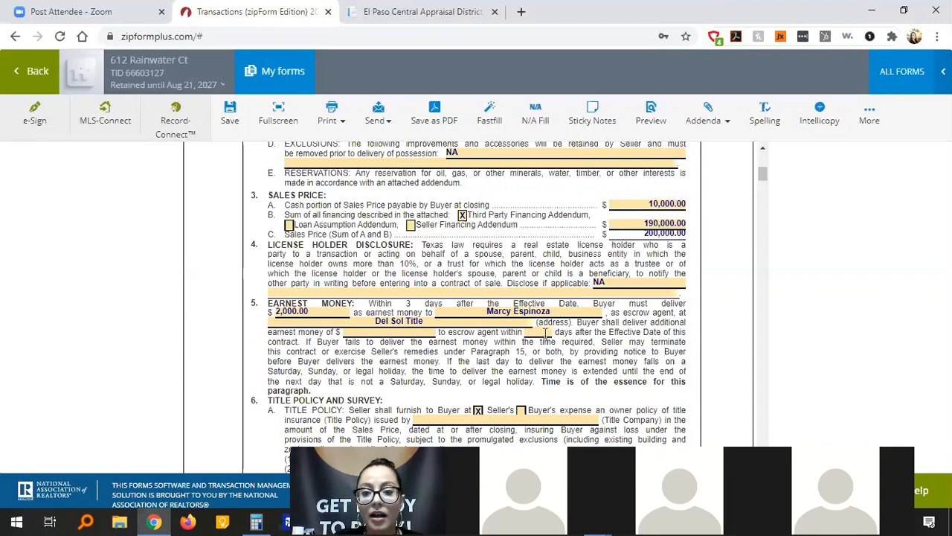
Require 1,000 additional earnest money delivered within 10 days after the Effective Date.
click(431, 332)
text(1000)
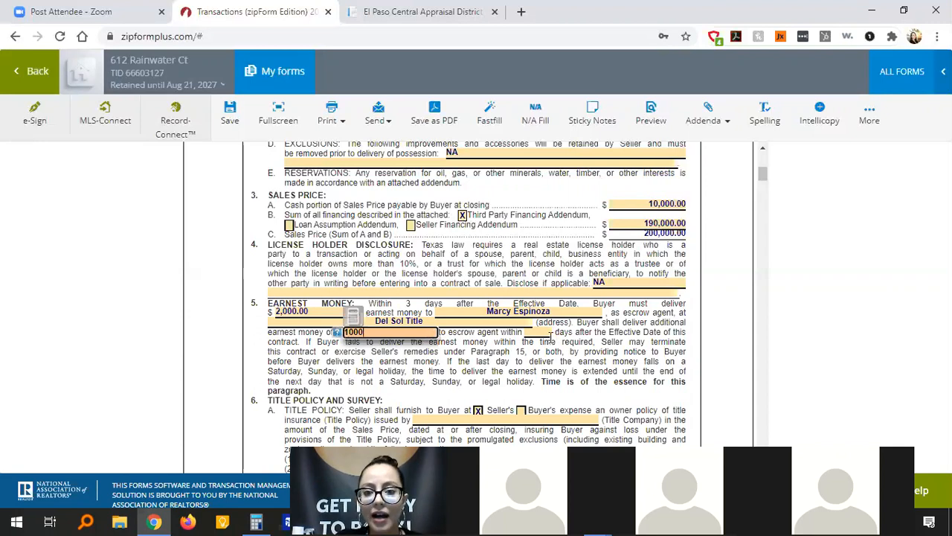
click(548, 333)
text(10)
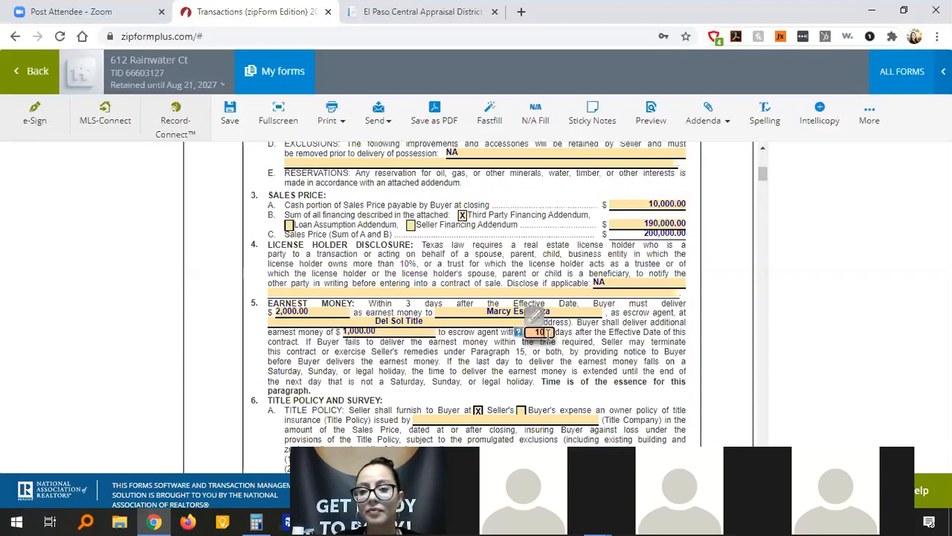
click(581, 343)
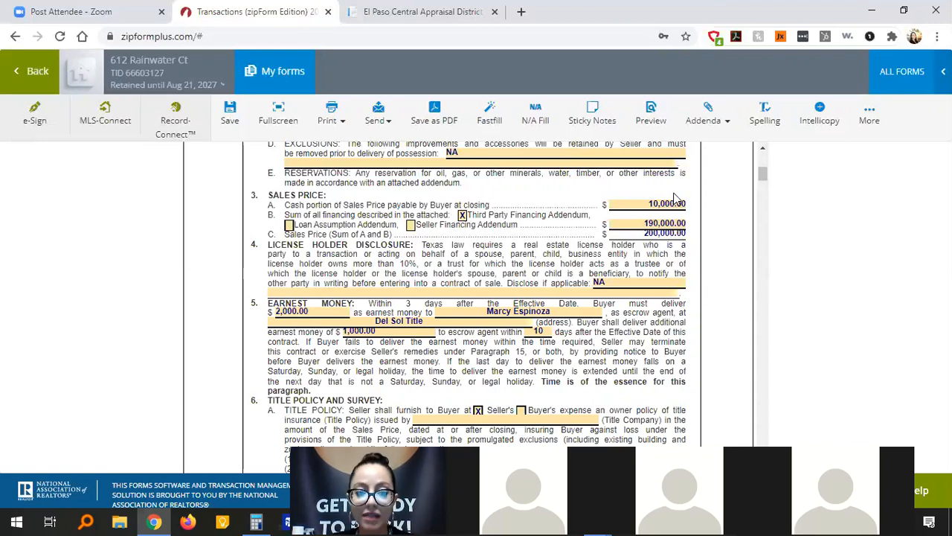
scroll(612, 357, down, 3)
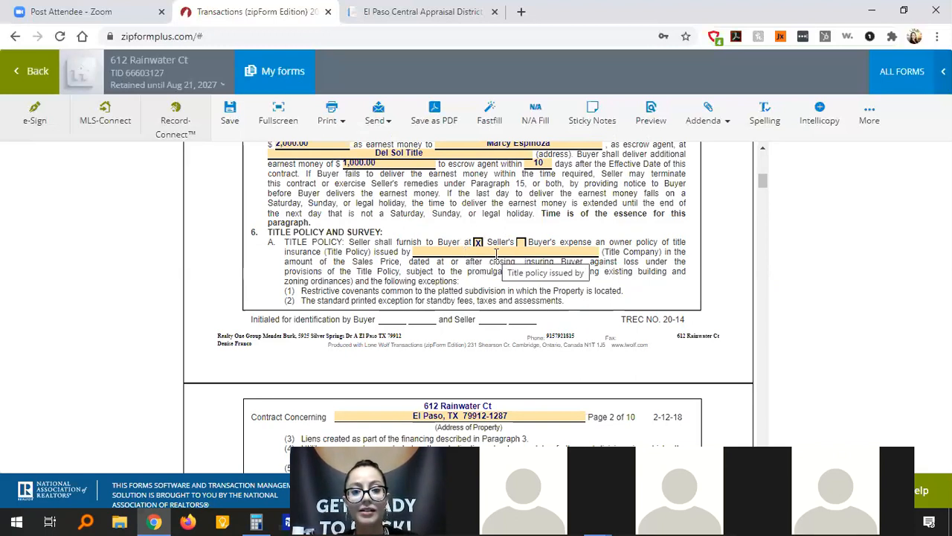
Name La quinta as the title company in paragraph 6A, replacing mistyped text.
click(496, 253)
text(11)
text(20)
text(5 )
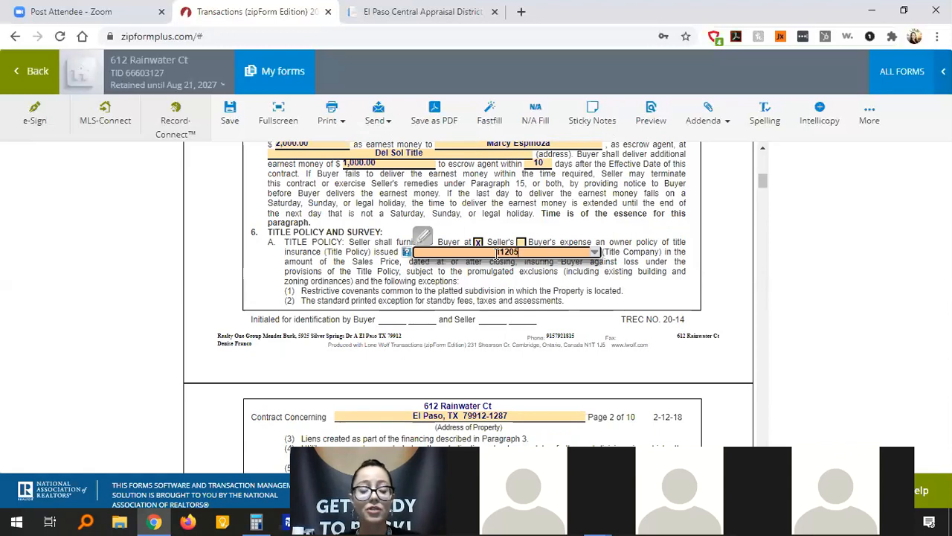
text(L a)
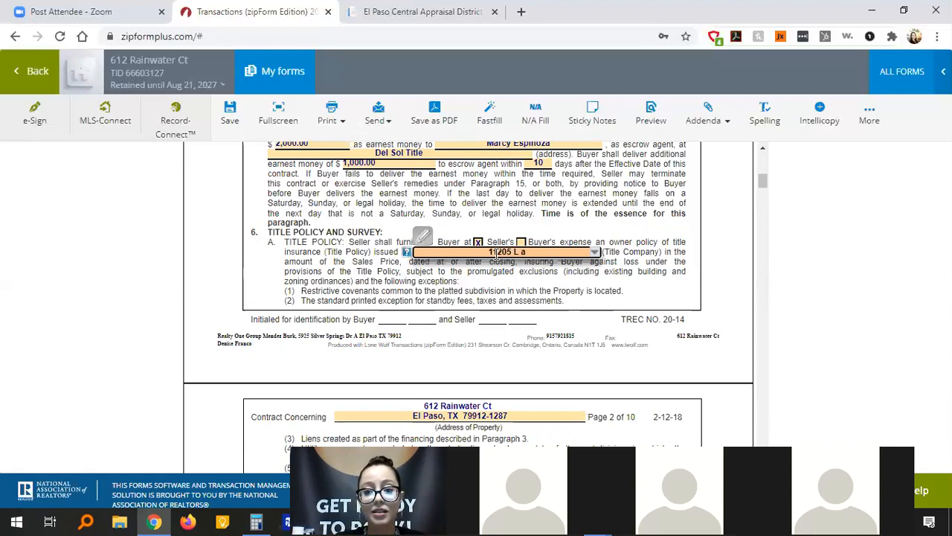
key(BackSpace)
key(BackSpace)
key(BackSpace)
key(BackSpace)
key(BackSpace)
key(BackSpace)
key(BackSpace)
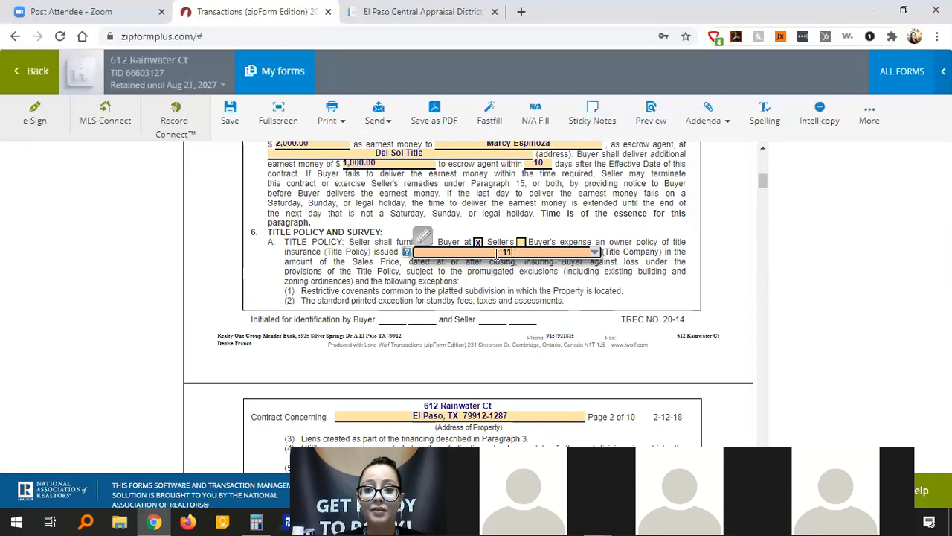
text(La quinta)
click(533, 292)
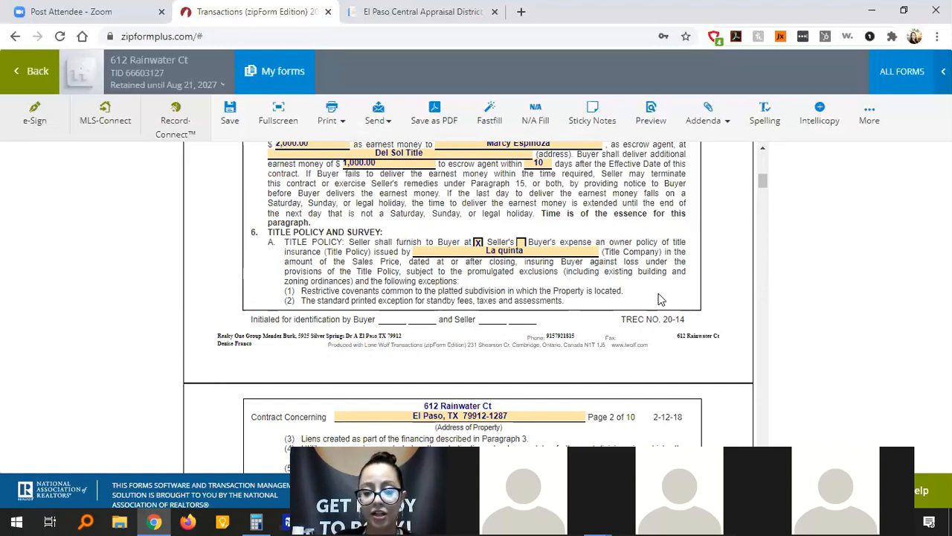
scroll(660, 299, down, 1)
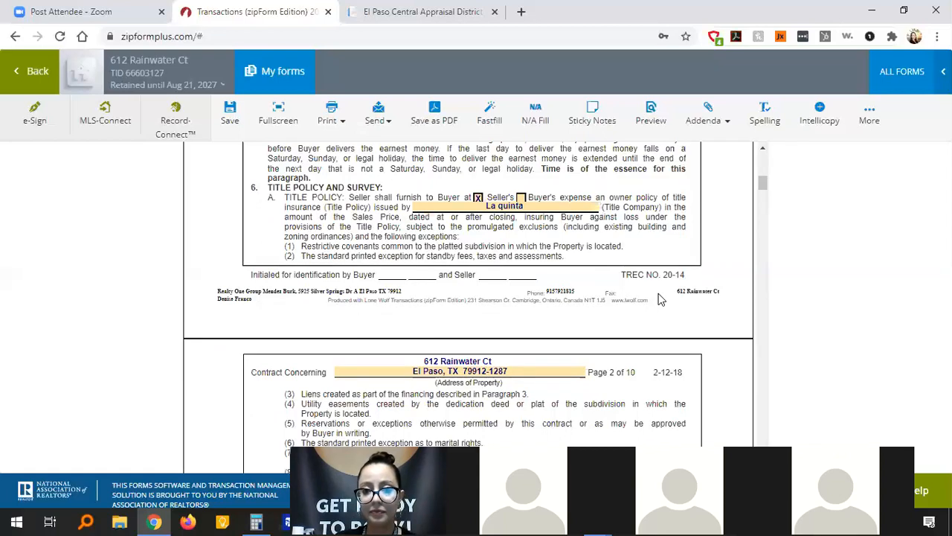
scroll(660, 299, down, 1)
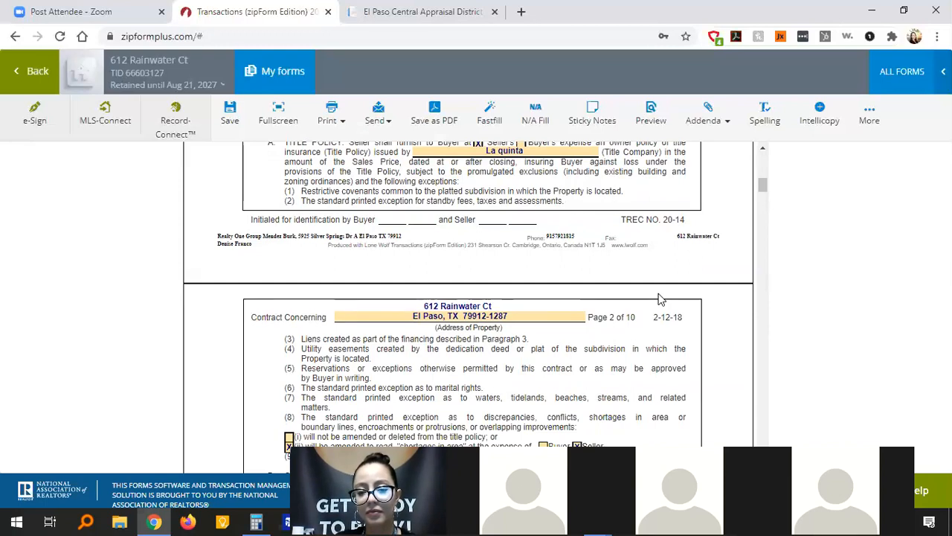
scroll(659, 299, up, 3)
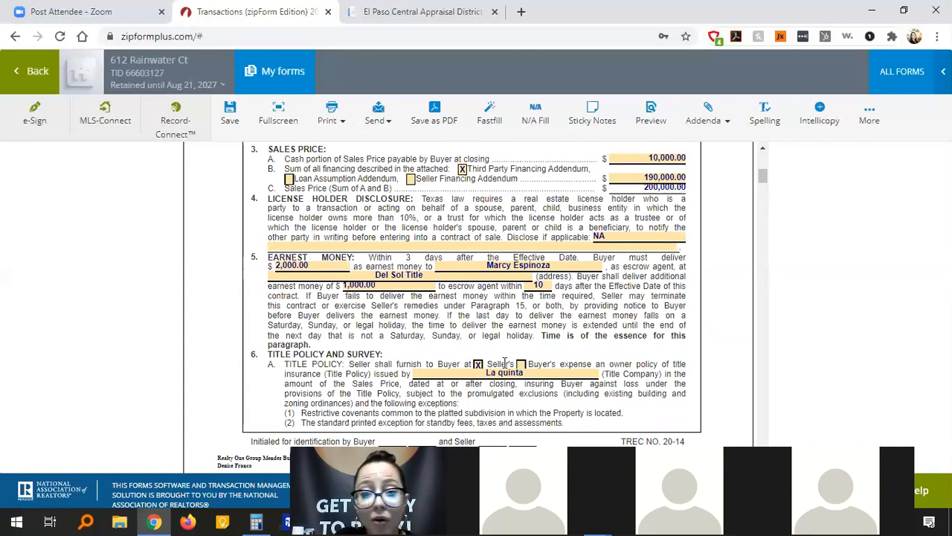
Change the escrow agent address to La Quinta and the title company to Del Sol.
click(426, 276)
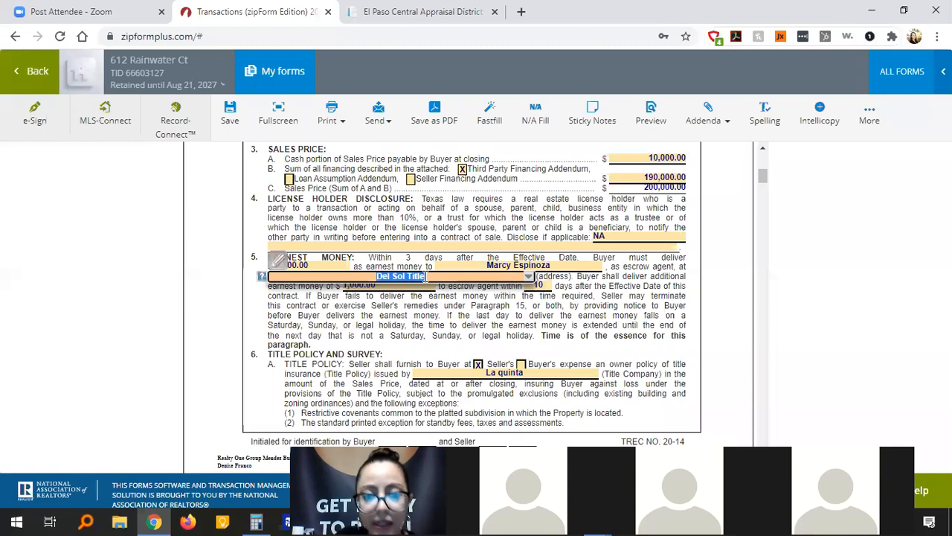
text(La)
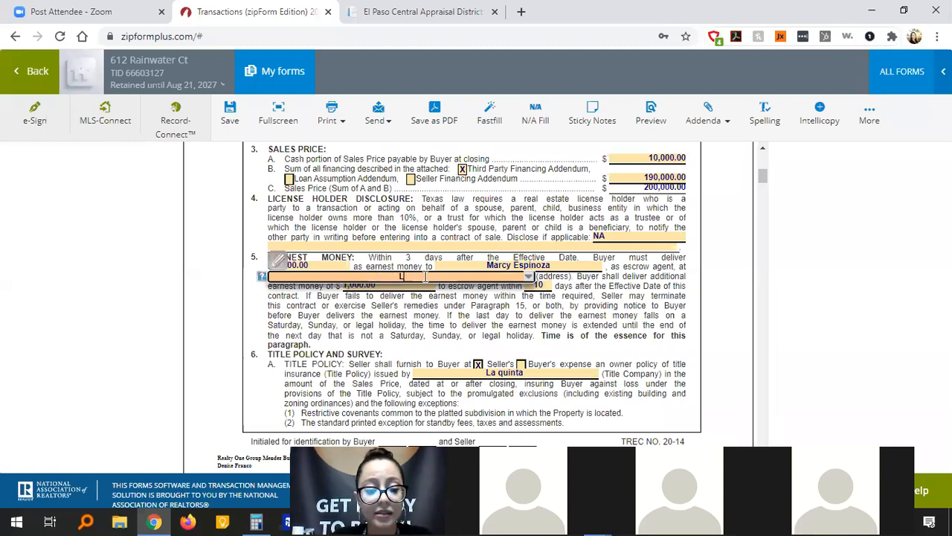
text( Quinta)
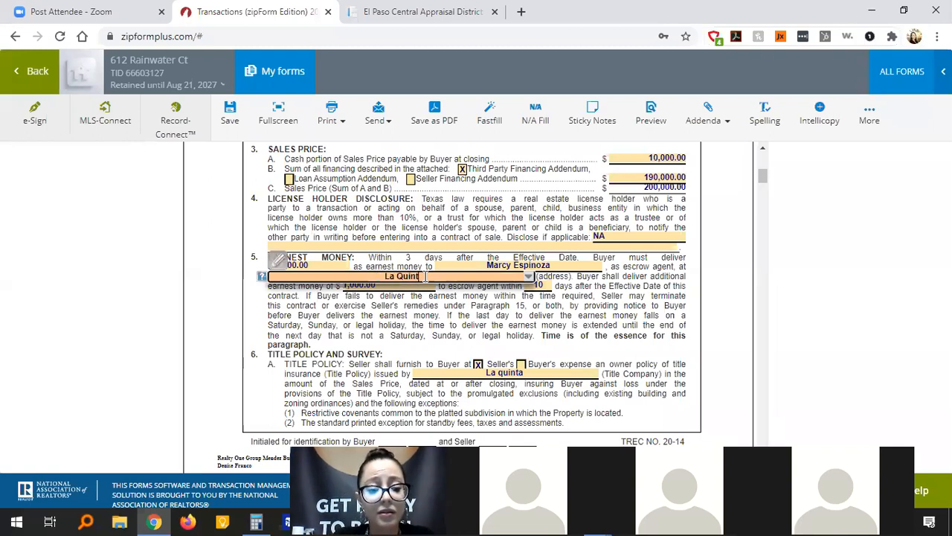
click(497, 373)
text(Del Sol)
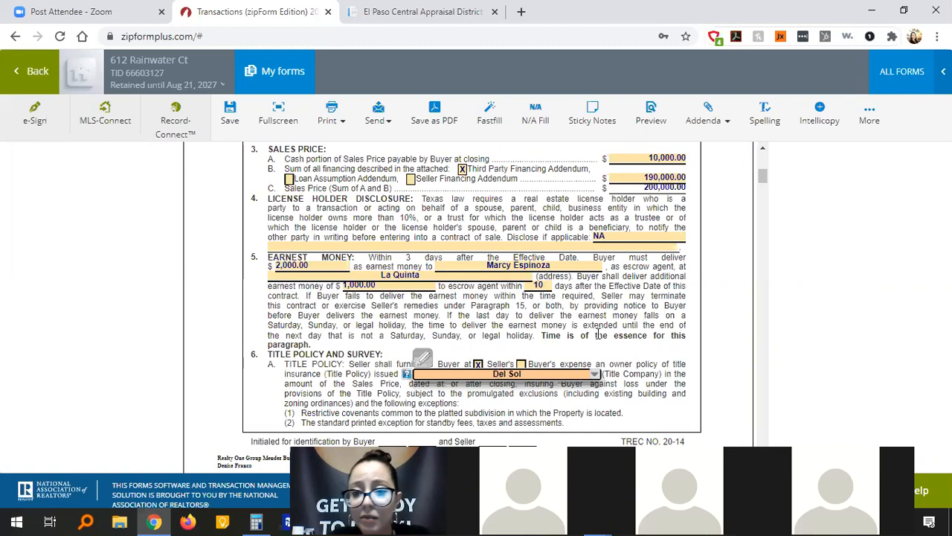
key(Return)
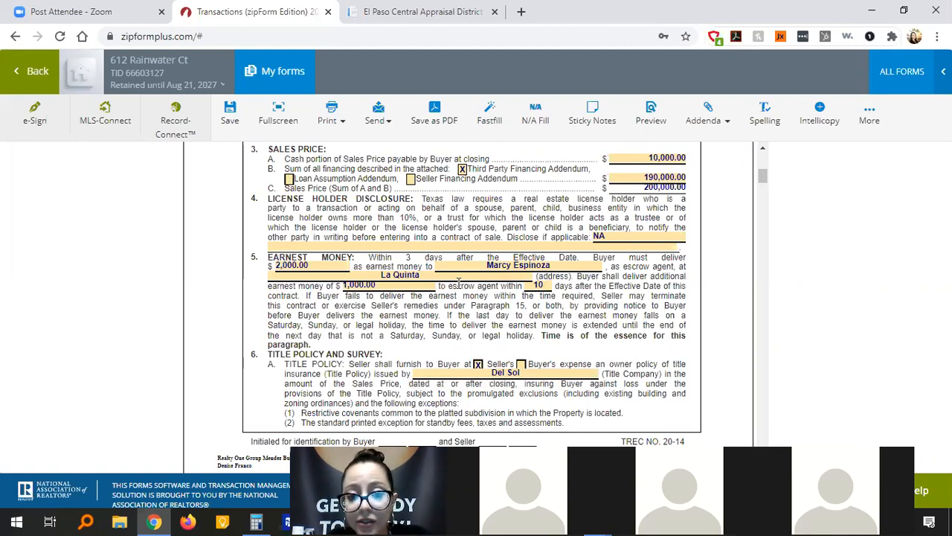
Add house number 1334 to the escrow agent's address.
click(379, 274)
text(1334)
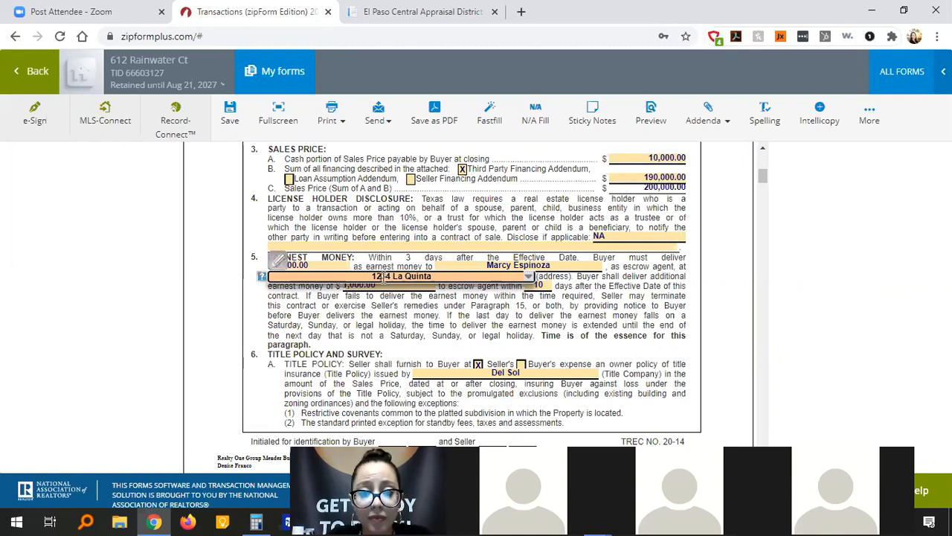
key(Return)
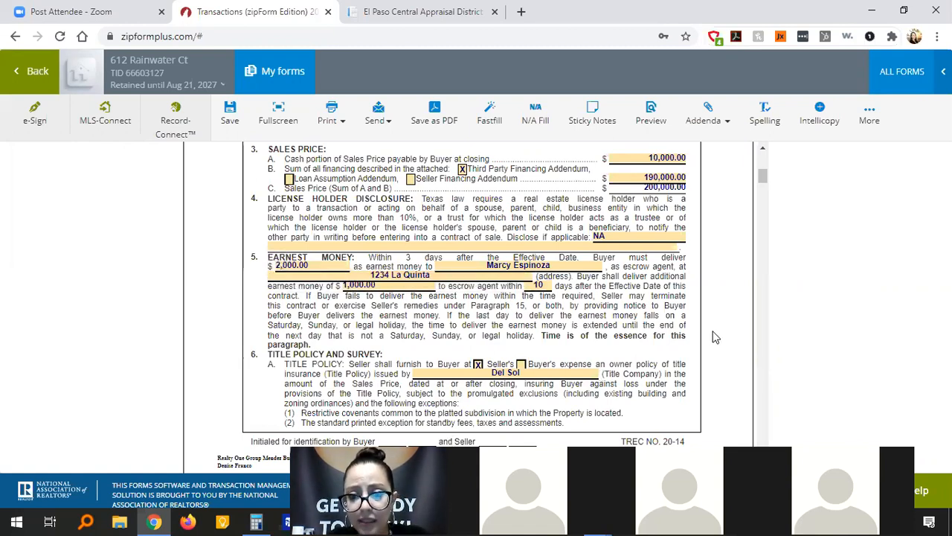
Scroll through page 2 to review the title exceptions, Commitment (B) and Survey (C) paragraphs.
scroll(713, 337, down, 7)
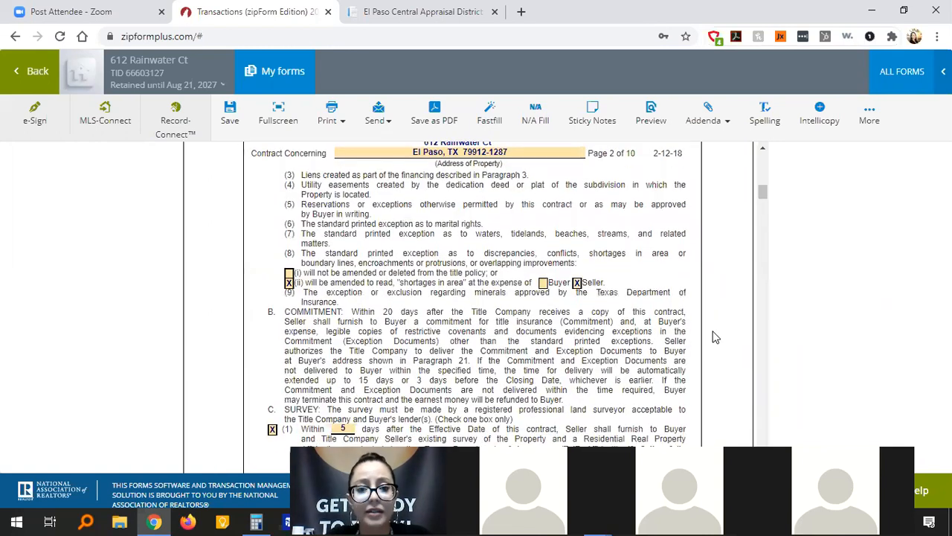
scroll(713, 337, down, 1)
scroll(713, 337, up, 2)
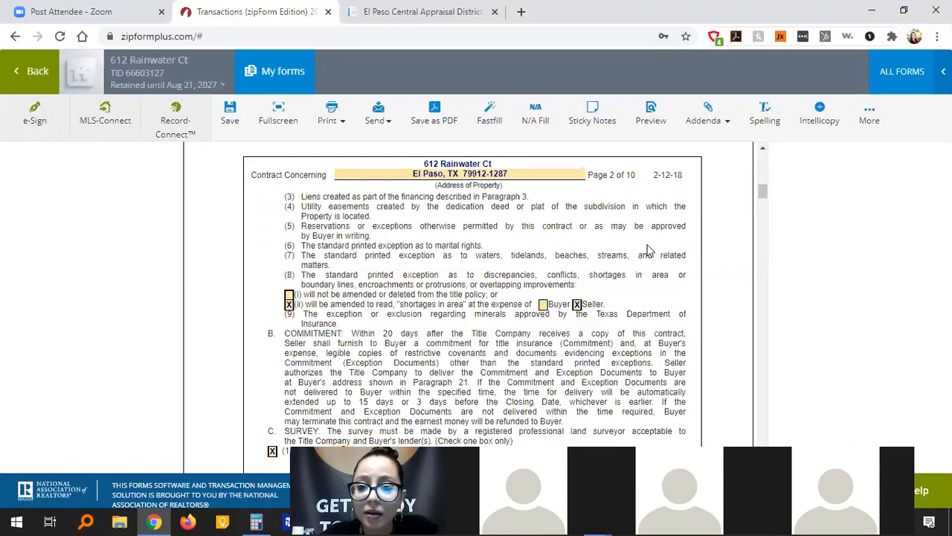
scroll(648, 250, up, 3)
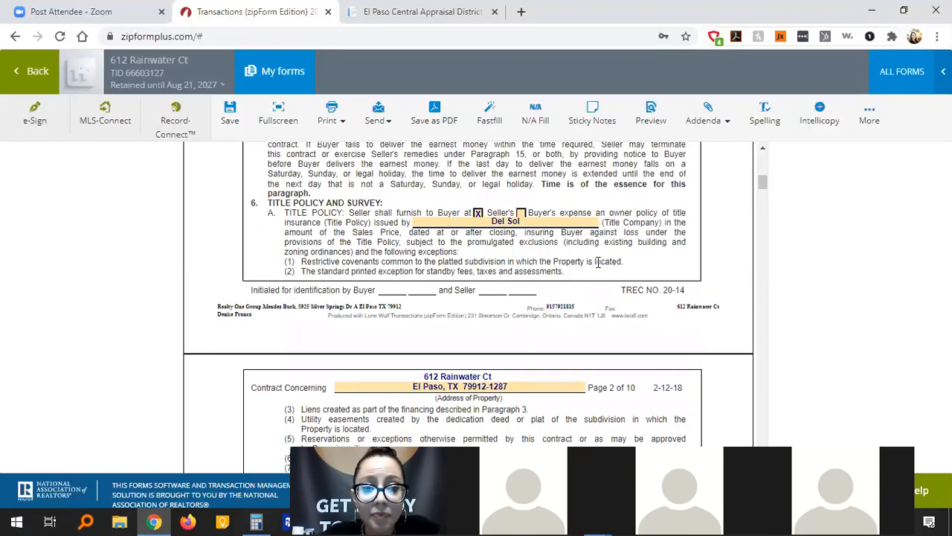
scroll(599, 262, down, 1)
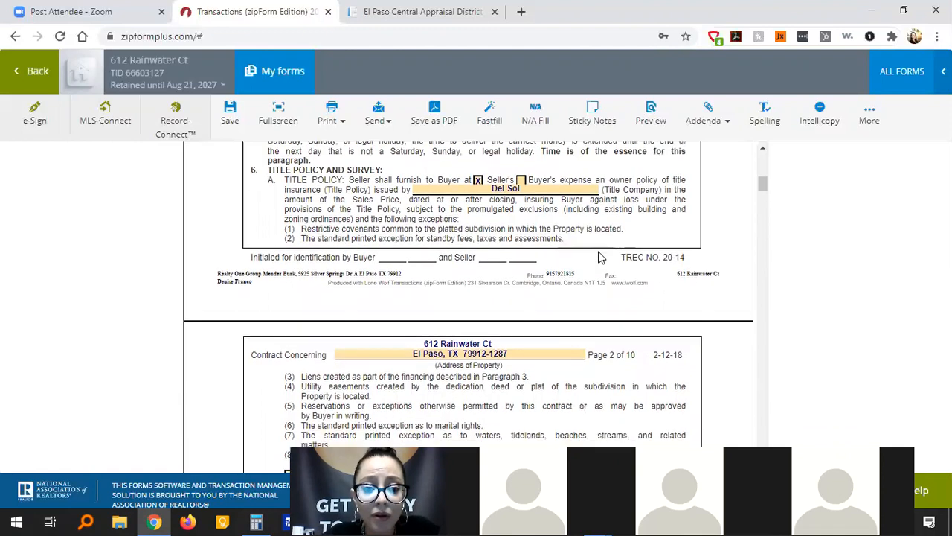
scroll(601, 258, down, 2)
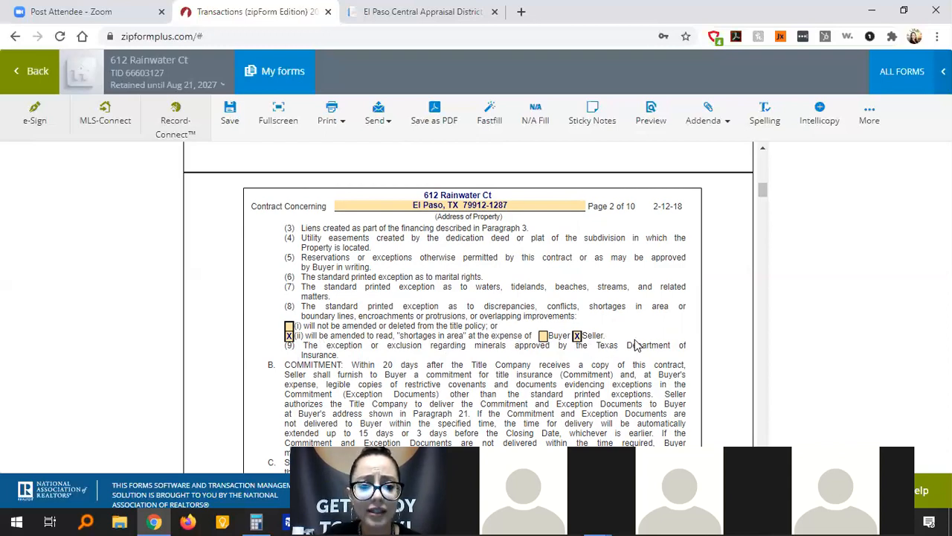
scroll(636, 345, down, 1)
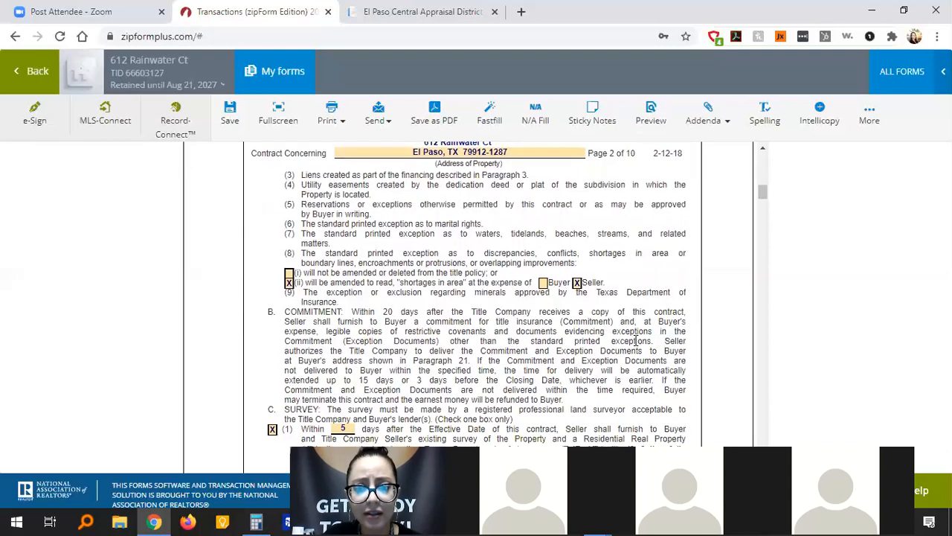
scroll(636, 341, down, 1)
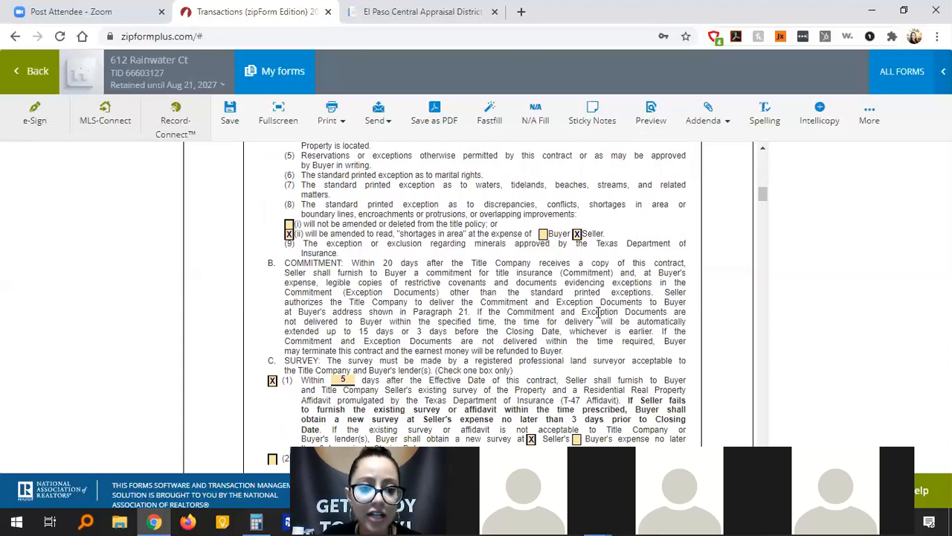
scroll(600, 317, down, 1)
scroll(600, 317, down, 1)
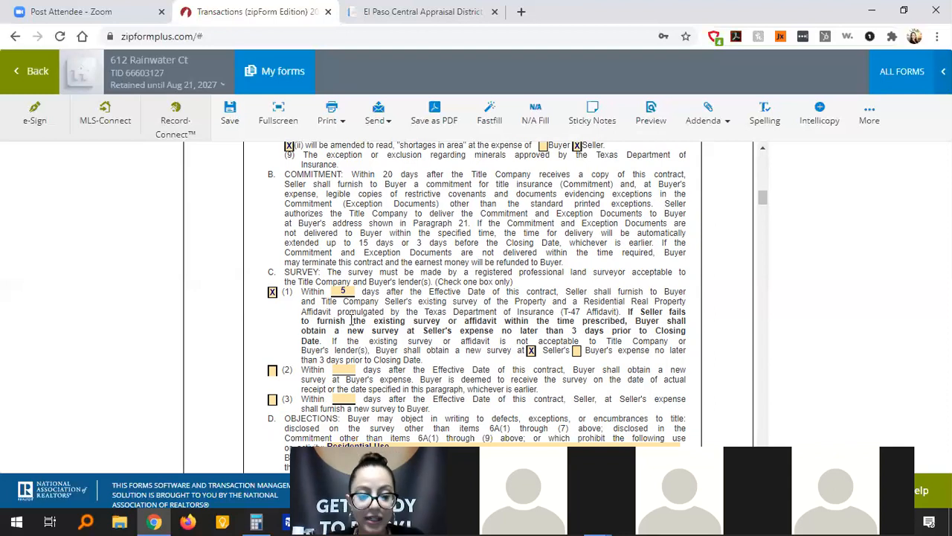
Scroll down to show Survey options (2) and (3) and paragraph D Objections.
scroll(408, 352, down, 2)
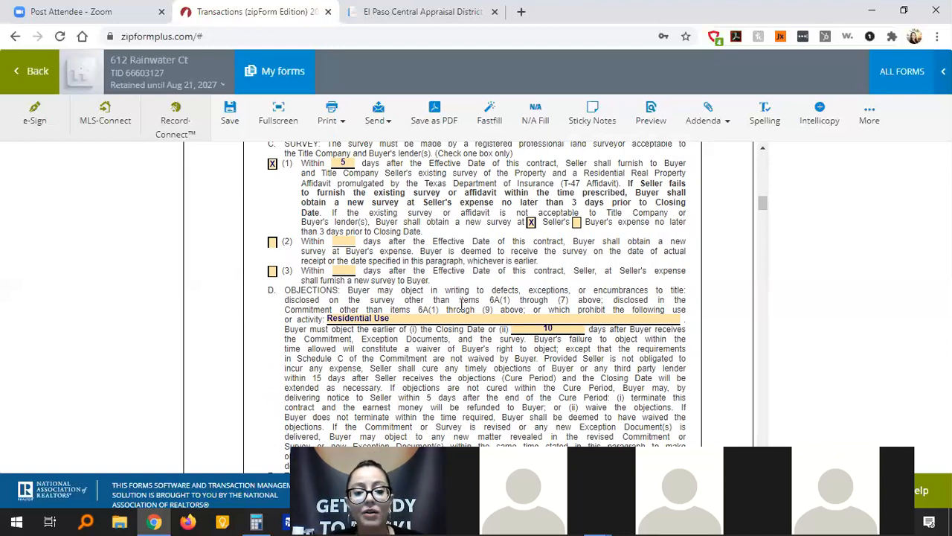
scroll(462, 303, down, 3)
scroll(462, 304, up, 1)
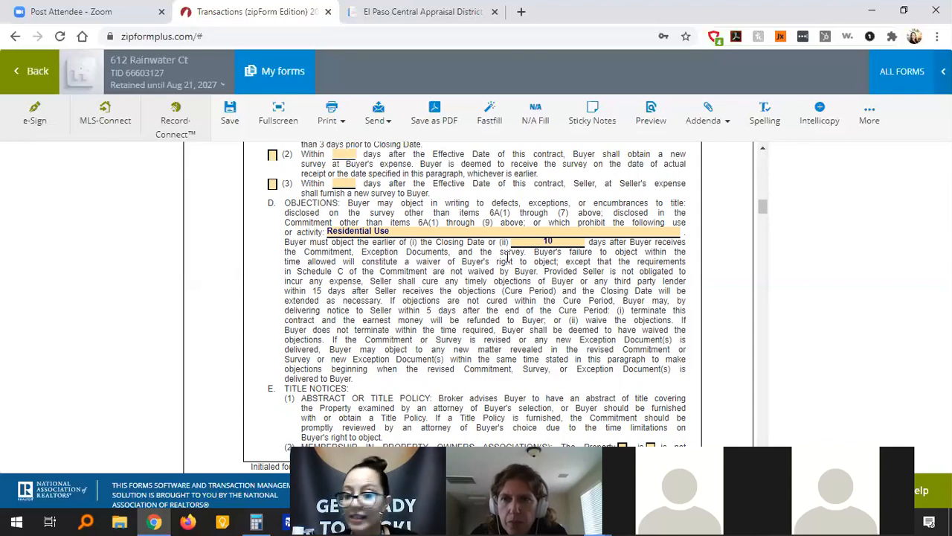
In paragraph 6D, extend the 'Residential Use' entry to read 'Residential Use with Quadplex'.
click(413, 233)
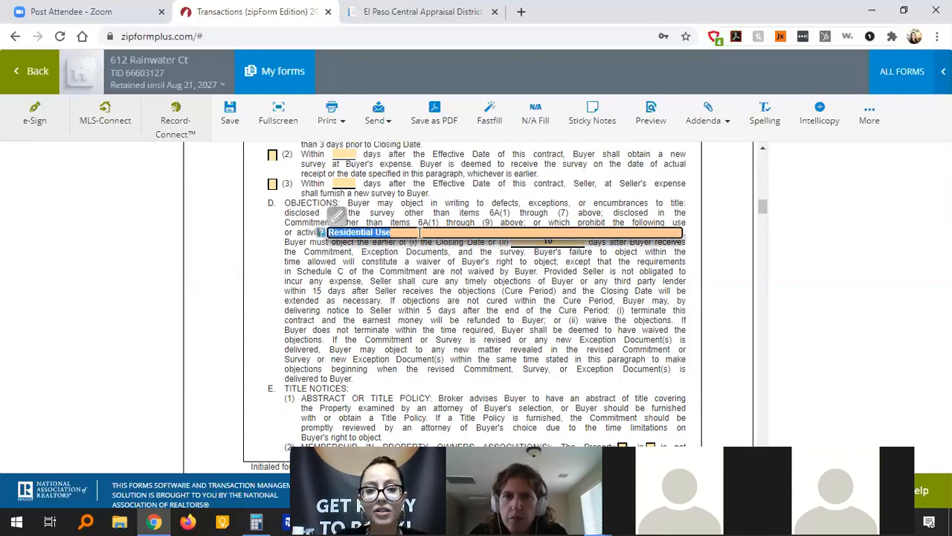
click(416, 233)
key(BackSpace)
key(BackSpace)
key(BackSpace)
text(and)
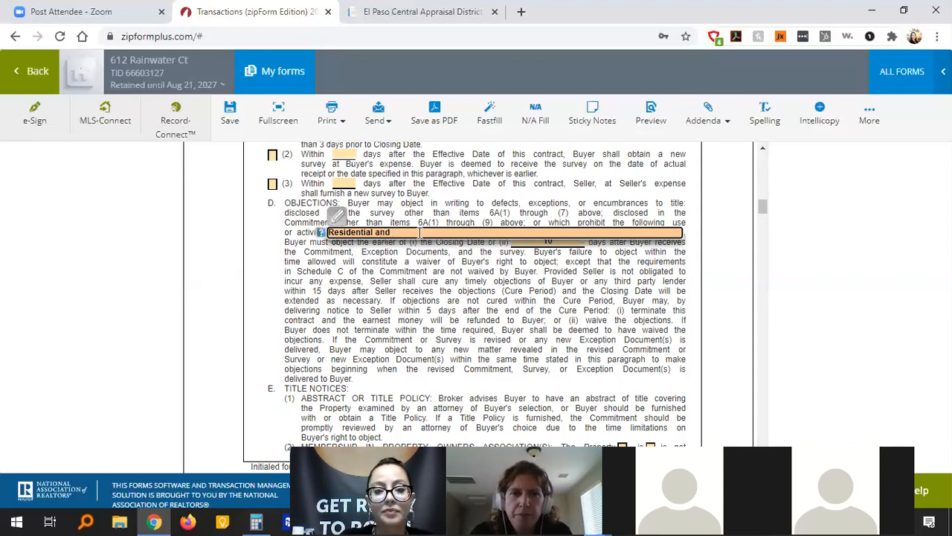
key(BackSpace)
key(BackSpace)
key(BackSpace)
key(BackSpace)
key(BackSpace)
text(Use with C)
text(uadpla)
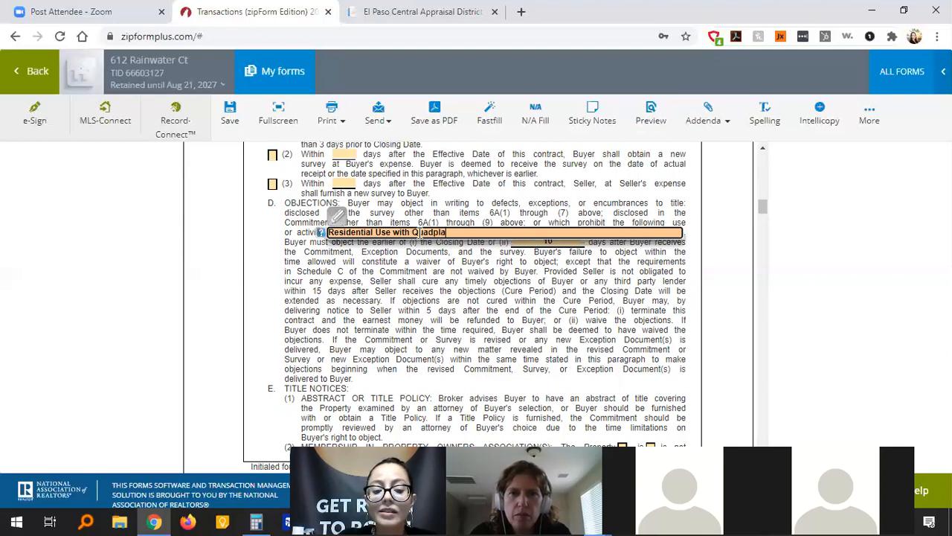
key(BackSpace)
text(ex)
click(437, 260)
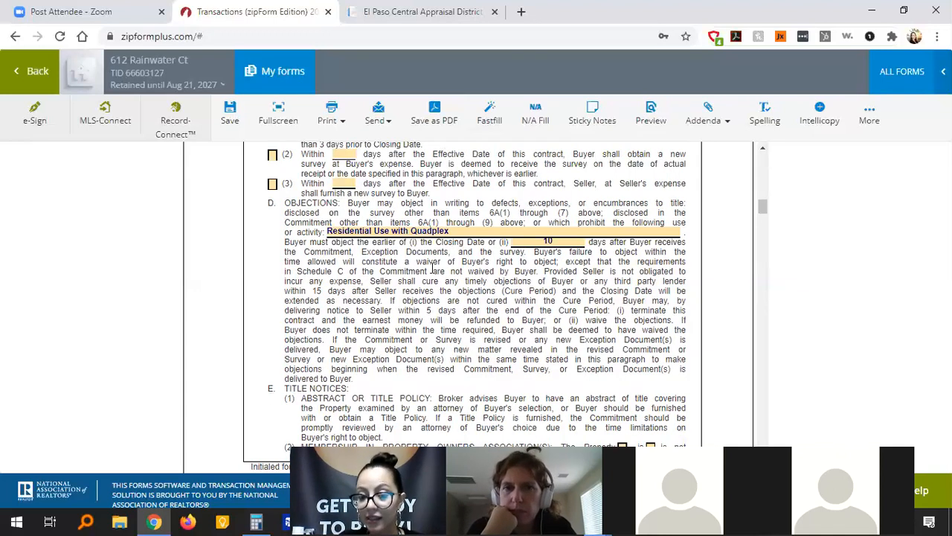
In paragraph 6E(2), tick 'is not' subject to mandatory Property Owners Association membership.
drag(763, 206, 762, 216)
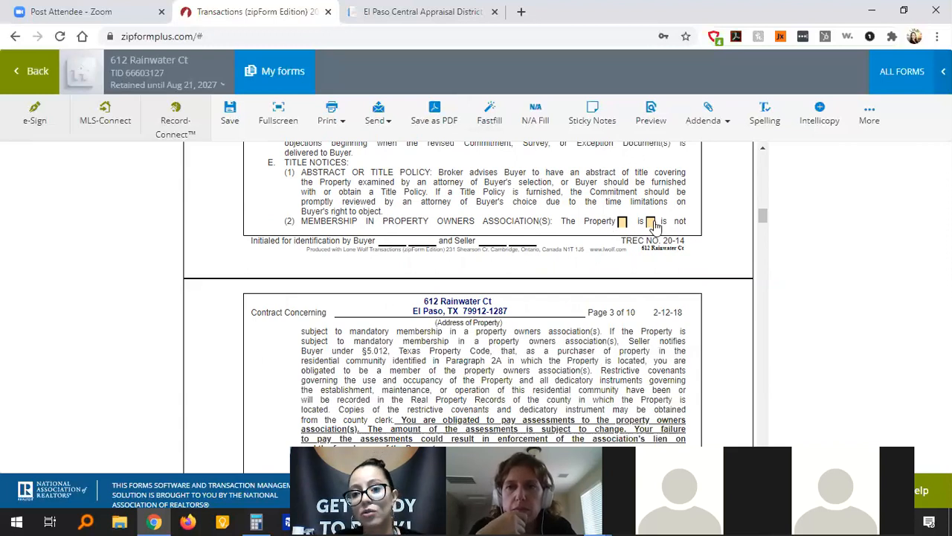
click(651, 222)
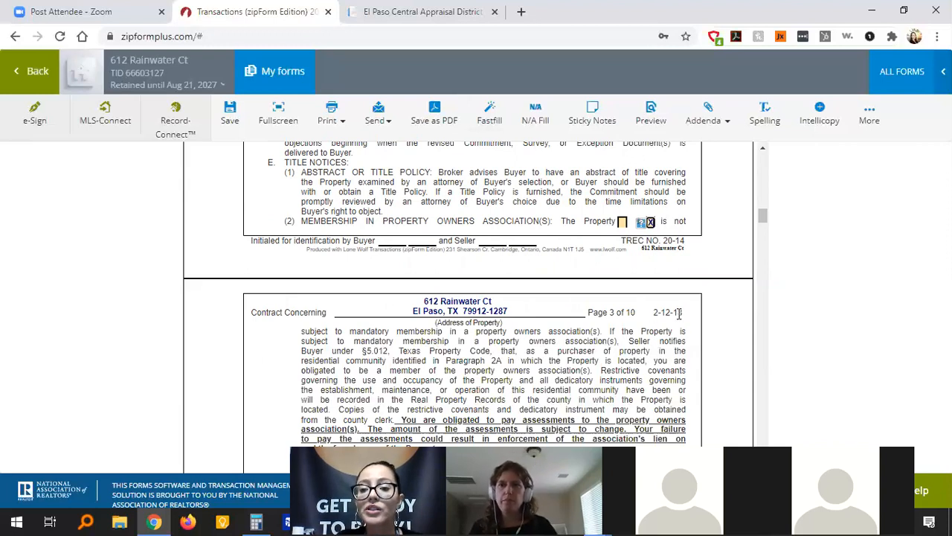
drag(763, 226, 763, 270)
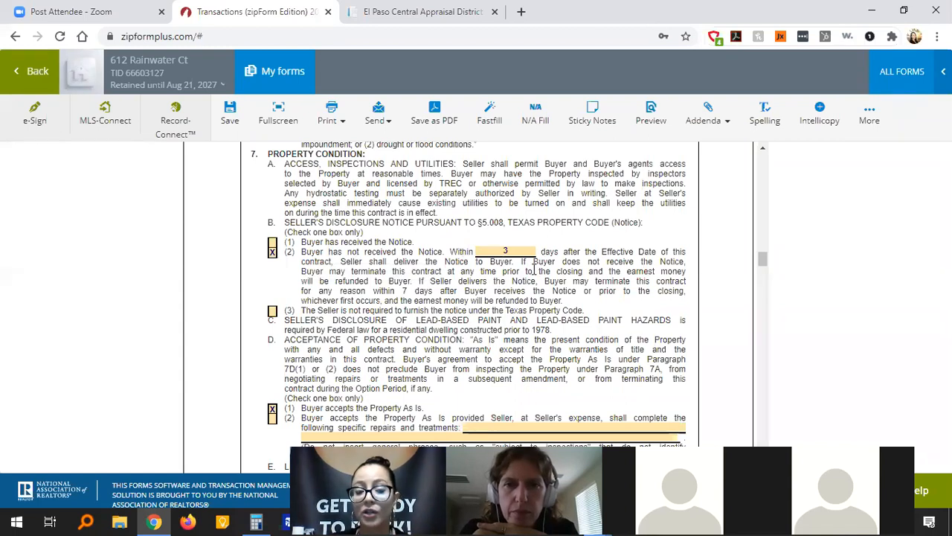
In 7B, blank out the 3-day notice deadline, keeping 'Buyer has not received the Notice' checked.
click(272, 247)
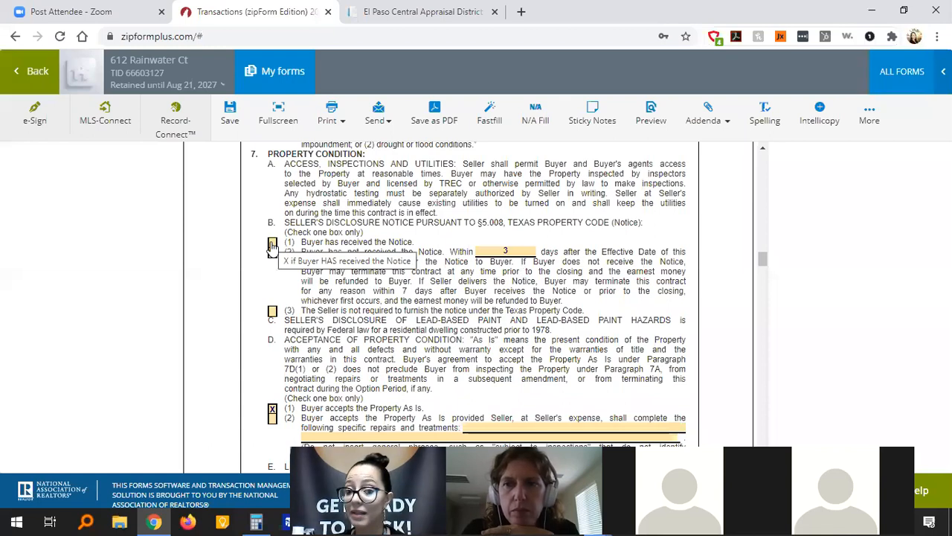
click(272, 244)
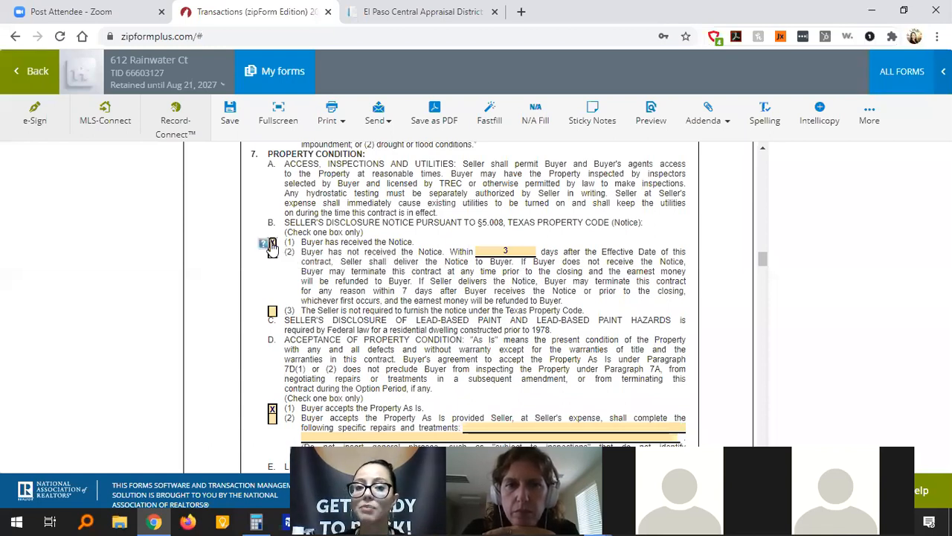
click(521, 253)
key(BackSpace)
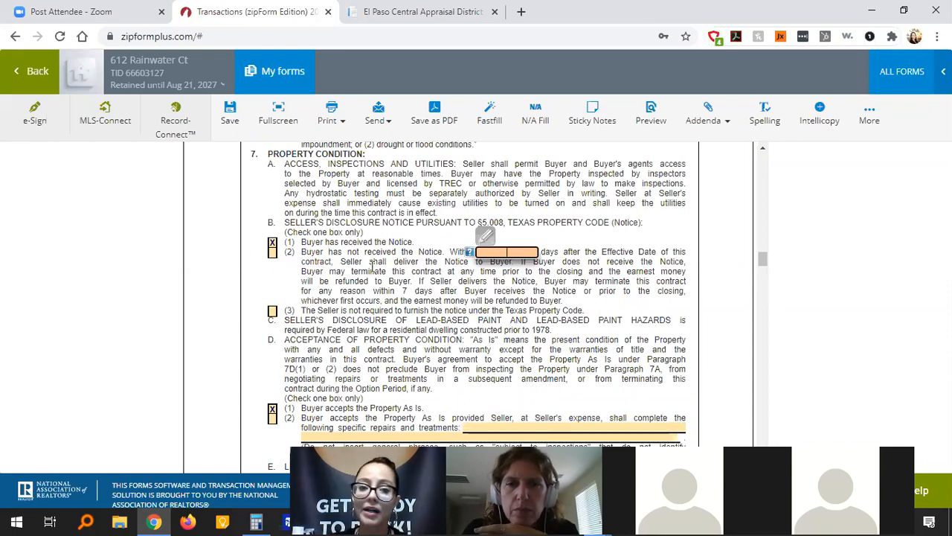
click(272, 253)
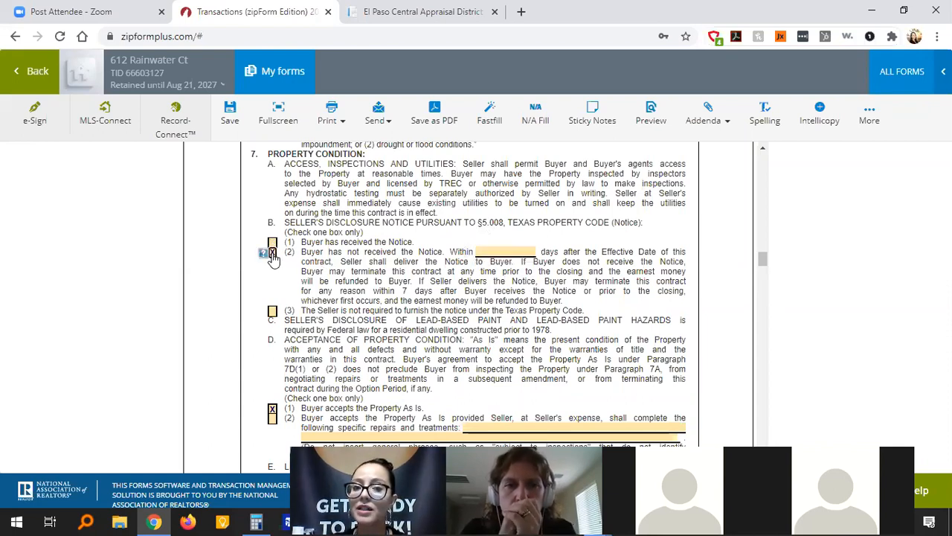
click(508, 252)
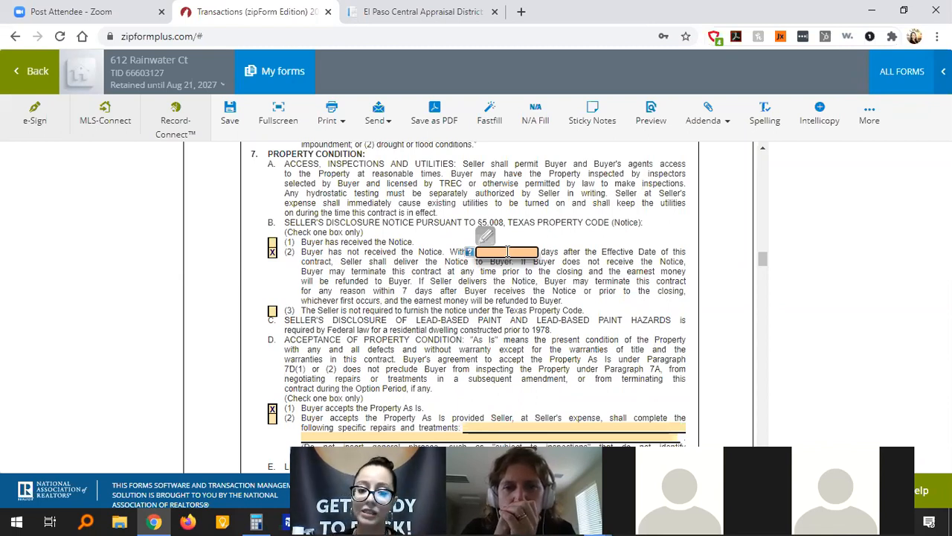
click(687, 273)
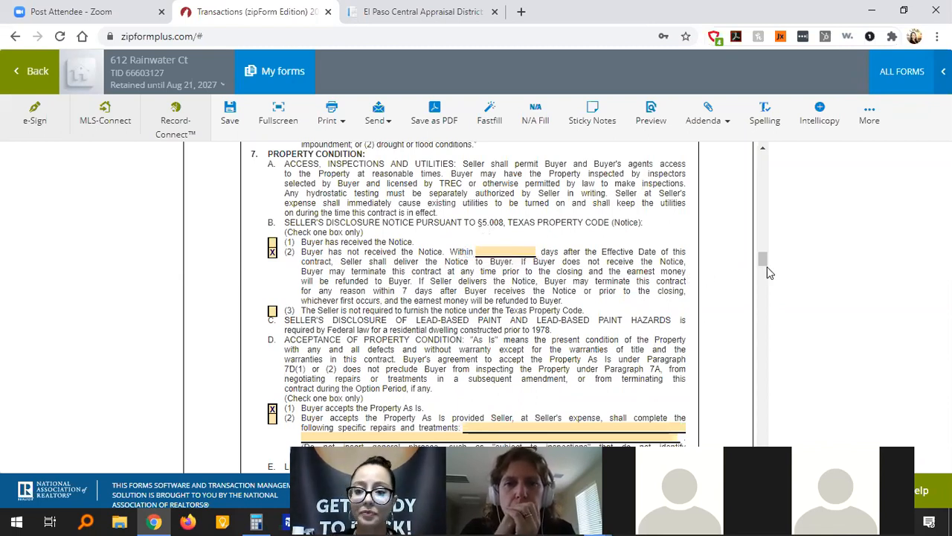
drag(764, 259, 764, 265)
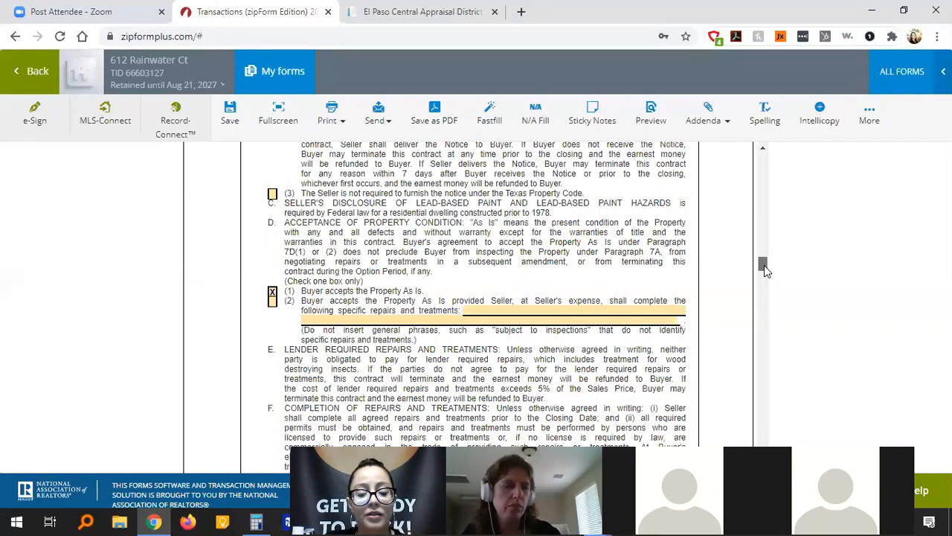
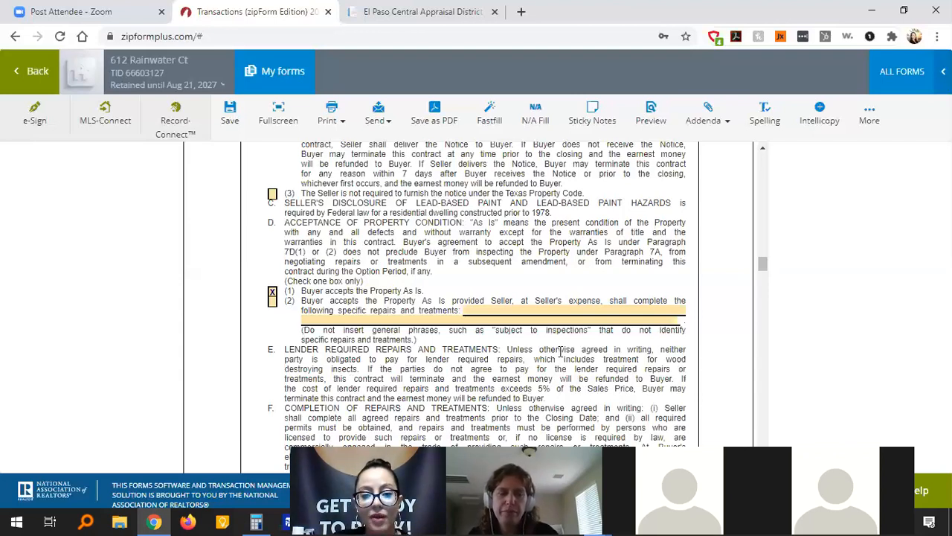
Scroll down from the property condition section past paragraph G to the top of page 5.
drag(762, 265, 764, 275)
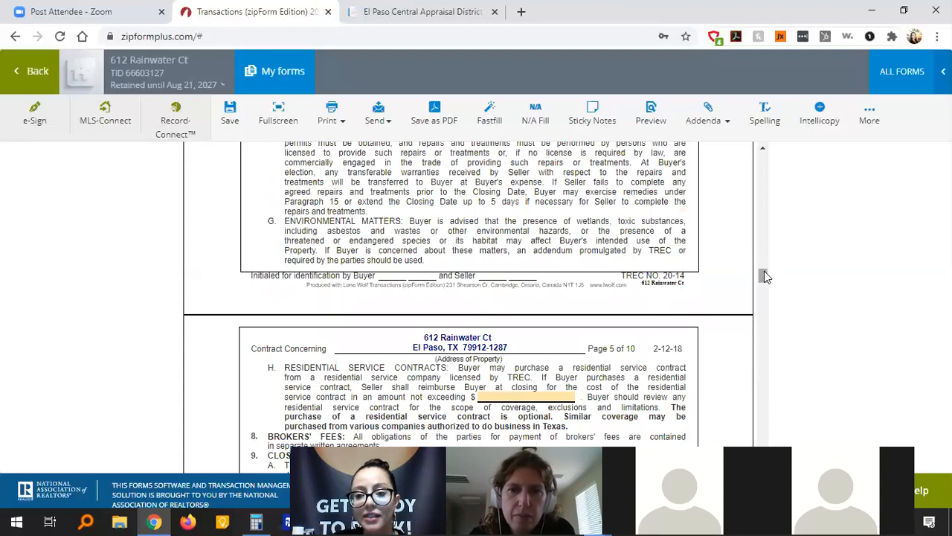
Scroll slightly further to show paragraph H, Residential Service Contracts, and paragraph 9, Closing.
drag(765, 277, 766, 286)
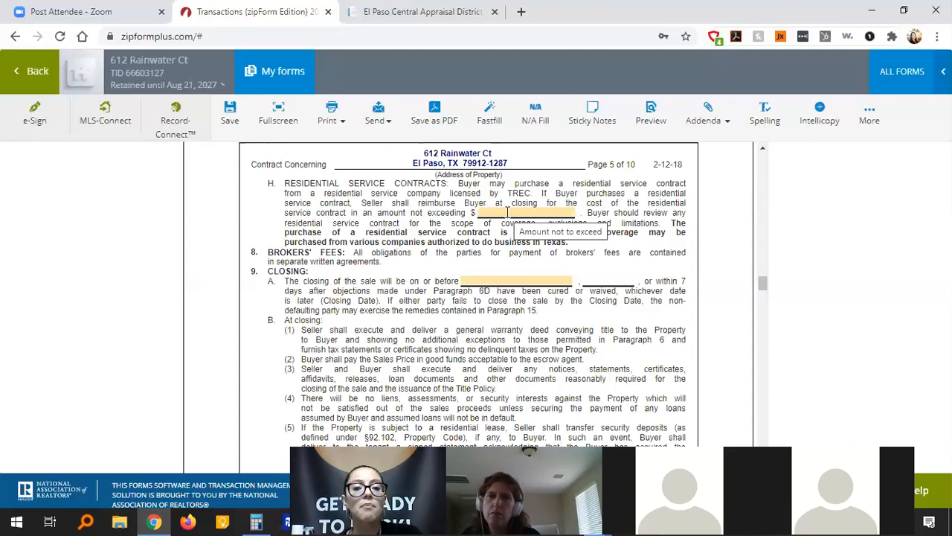
Enter 500 in paragraph H's 'Amount not to exceed' field so it reads 500.00.
click(509, 213)
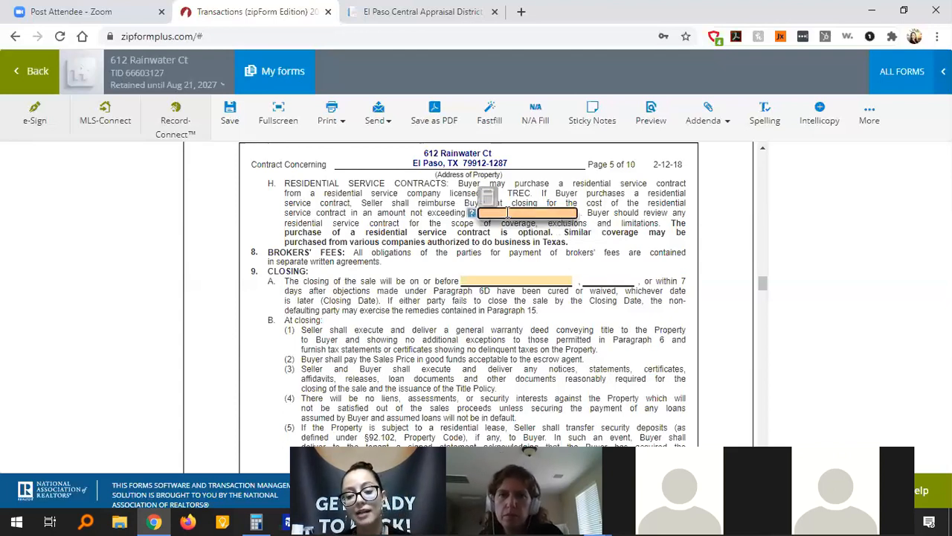
text(500)
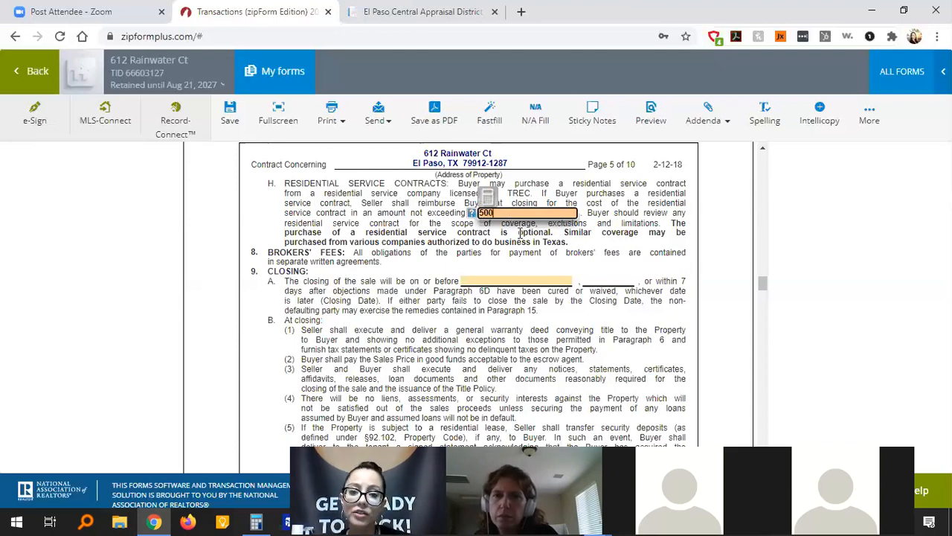
click(520, 232)
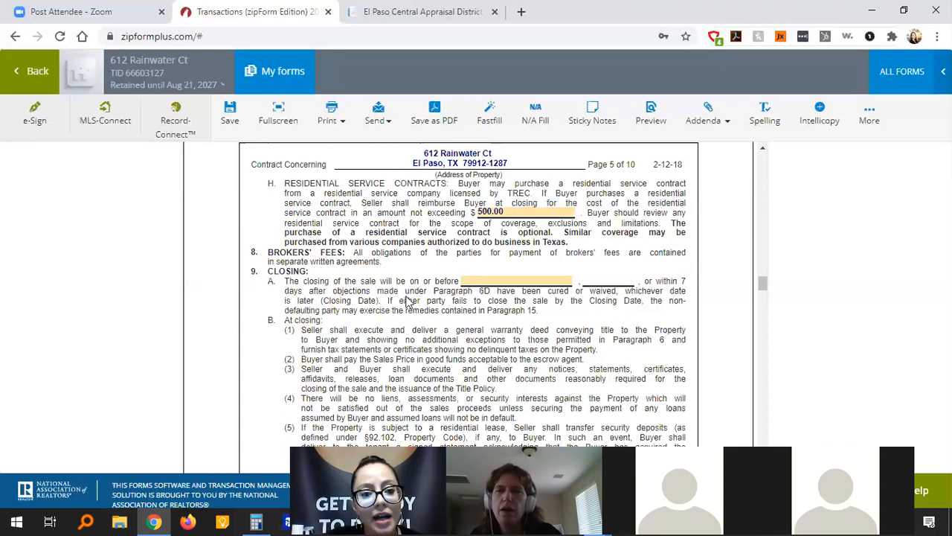
scroll(408, 300, down, 2)
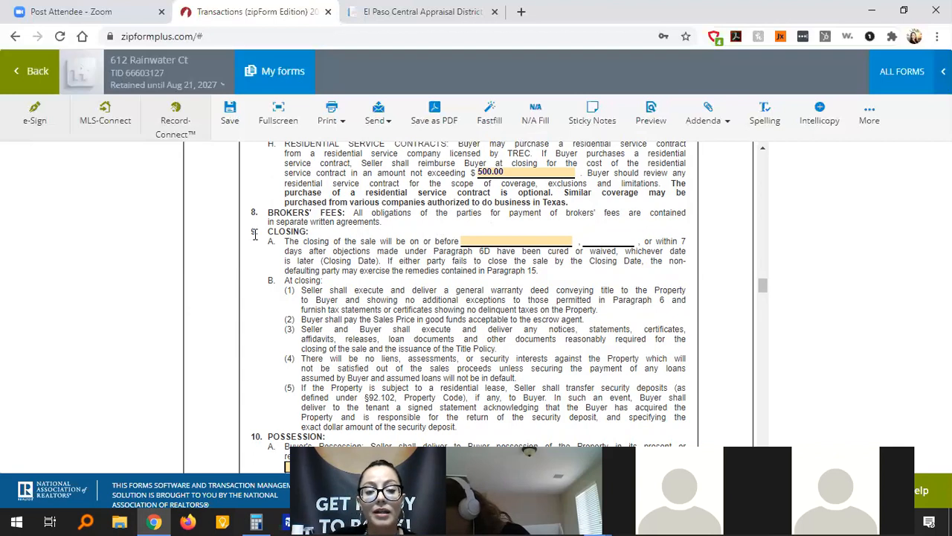
Open the date-picker calendar on paragraph 9A's closing date field.
click(475, 241)
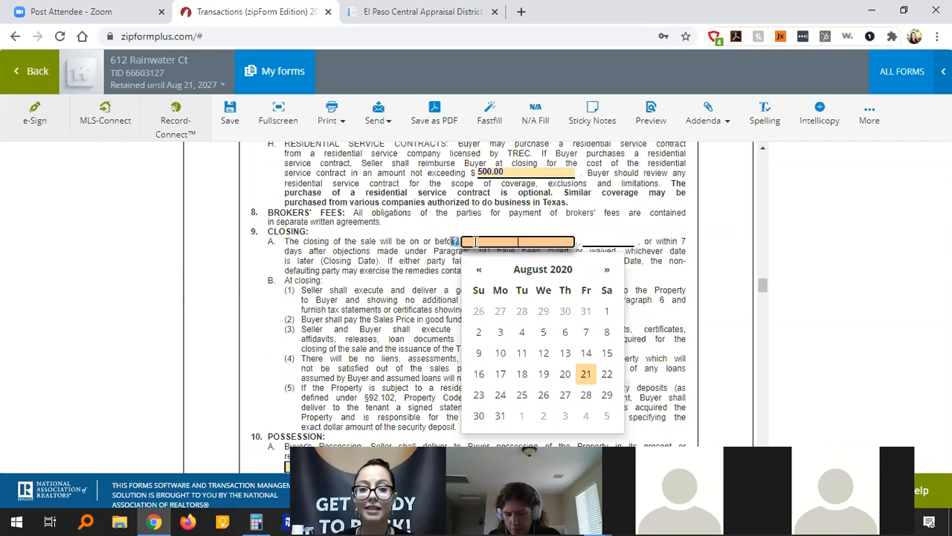
Pick September 30, 2020 as the closing date in paragraph 9A.
click(610, 272)
click(543, 394)
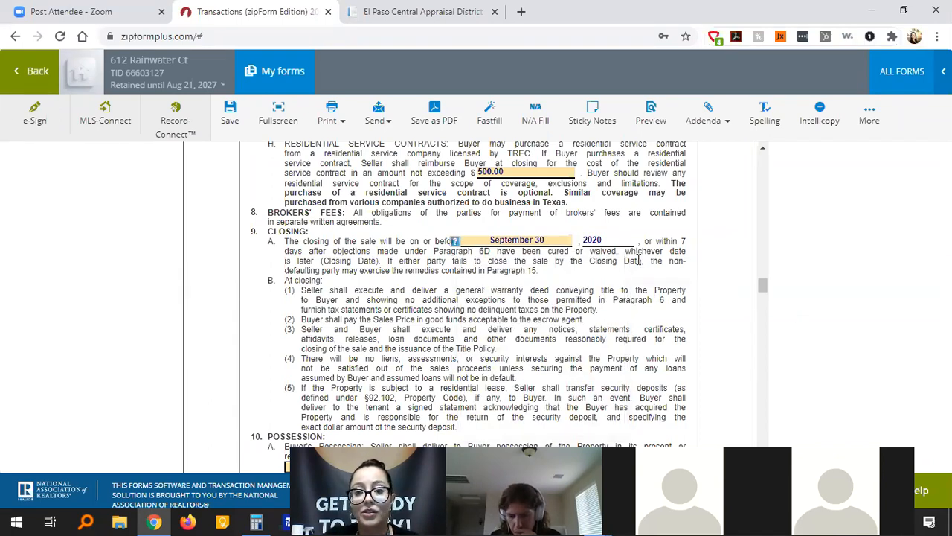
drag(761, 286, 761, 299)
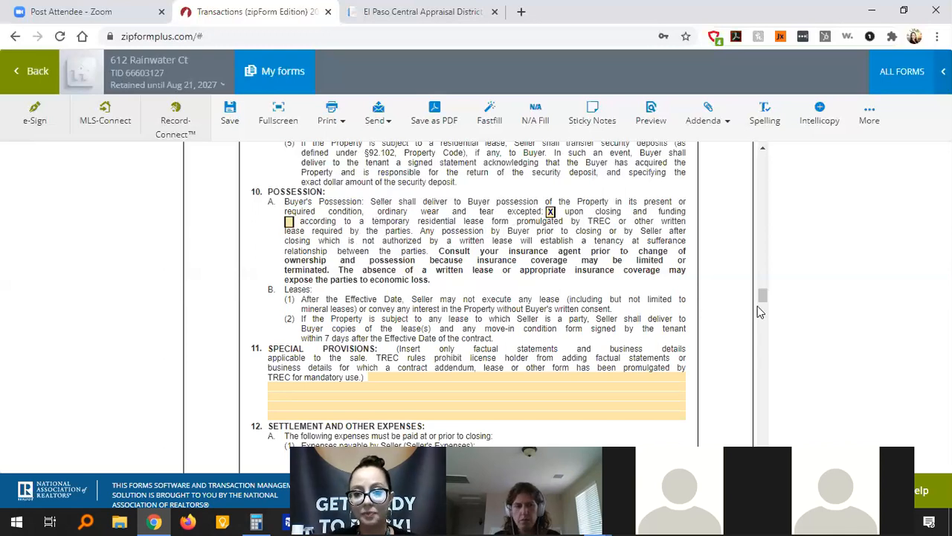
Scroll down to paragraph 12 so the seller's 'not to exceed $' field is visible.
drag(763, 298, 762, 306)
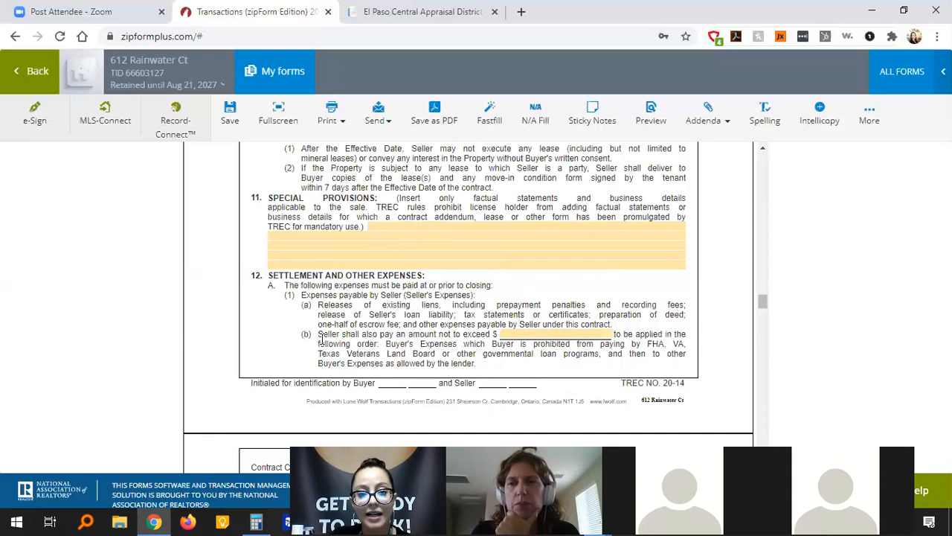
Enter 3,000 as the seller's maximum contribution toward the buyer's expenses in paragraph 12.
click(553, 335)
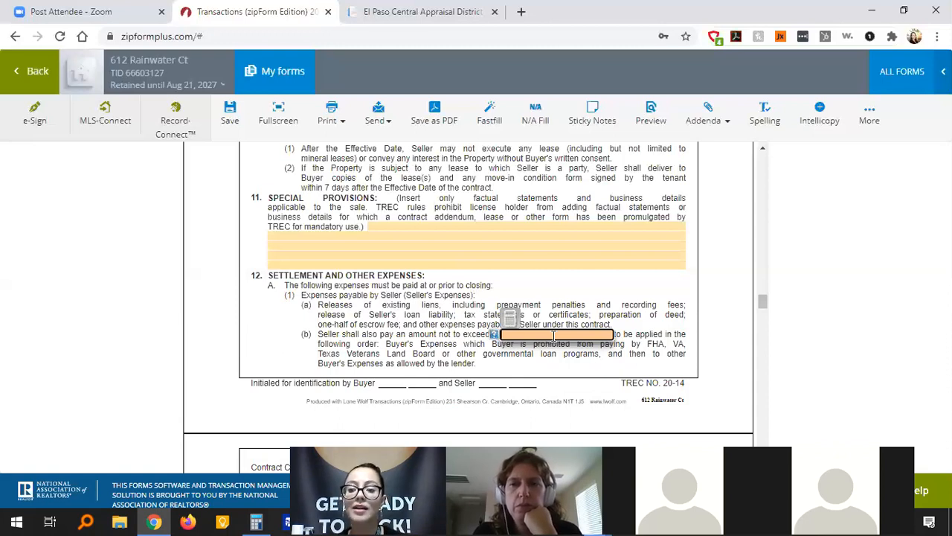
text(3,00)
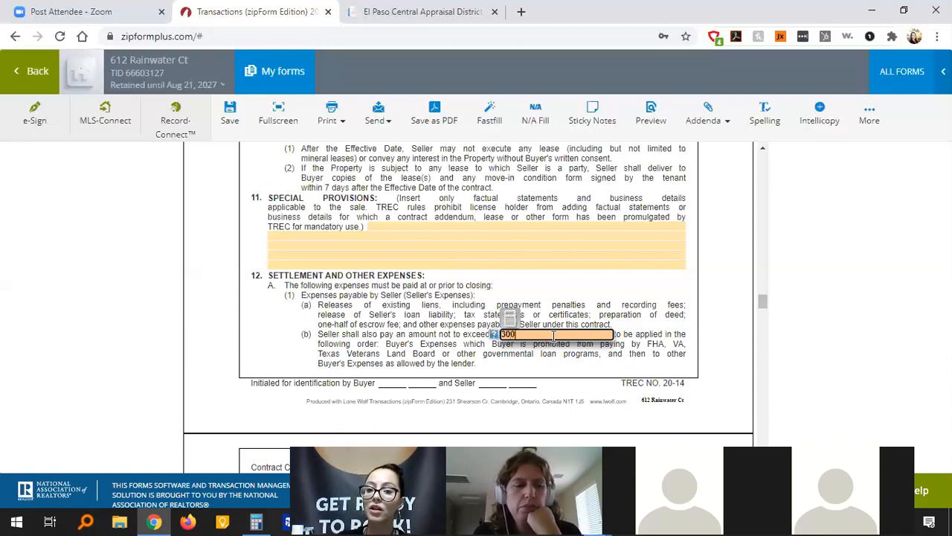
text(0)
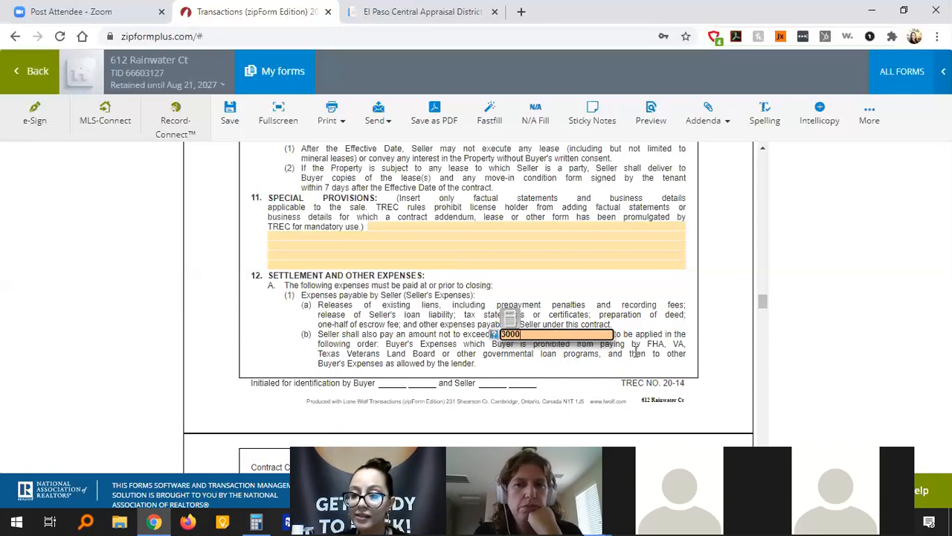
click(637, 354)
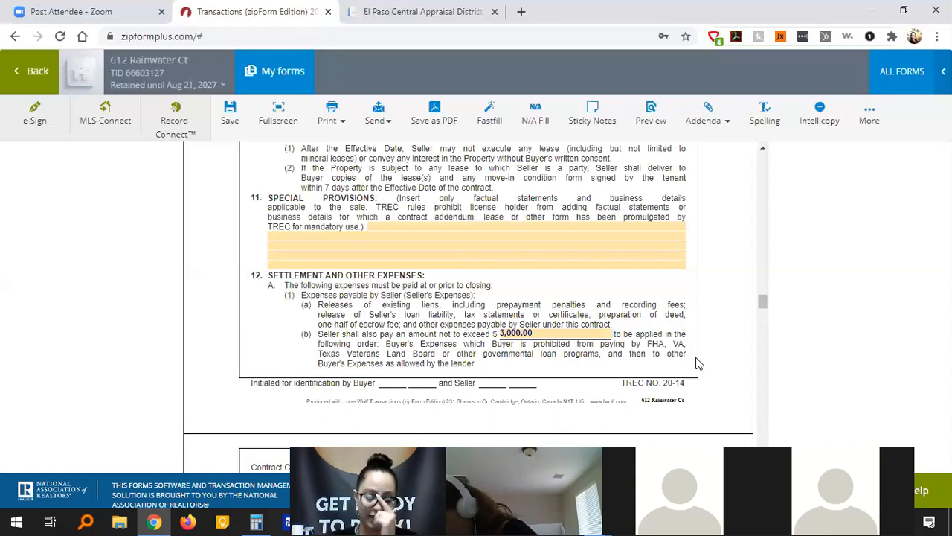
Scroll down the contract to paragraphs 21, Notices, and 22, Agreement of Parties.
scroll(698, 363, down, 4)
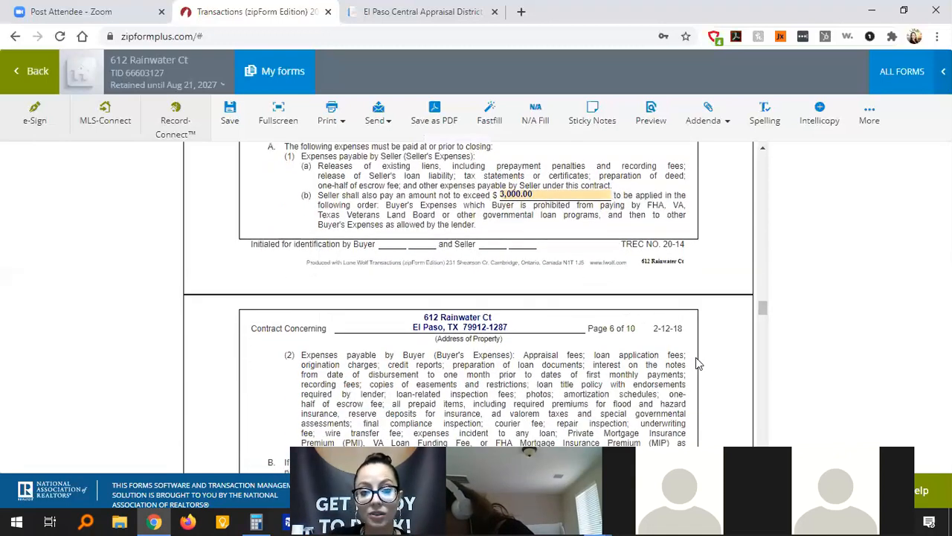
scroll(698, 363, down, 3)
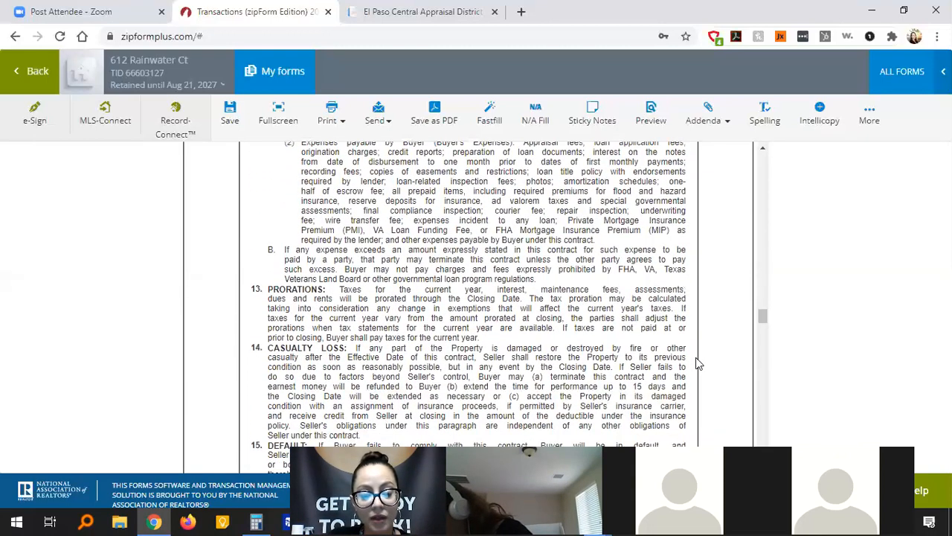
scroll(697, 363, down, 5)
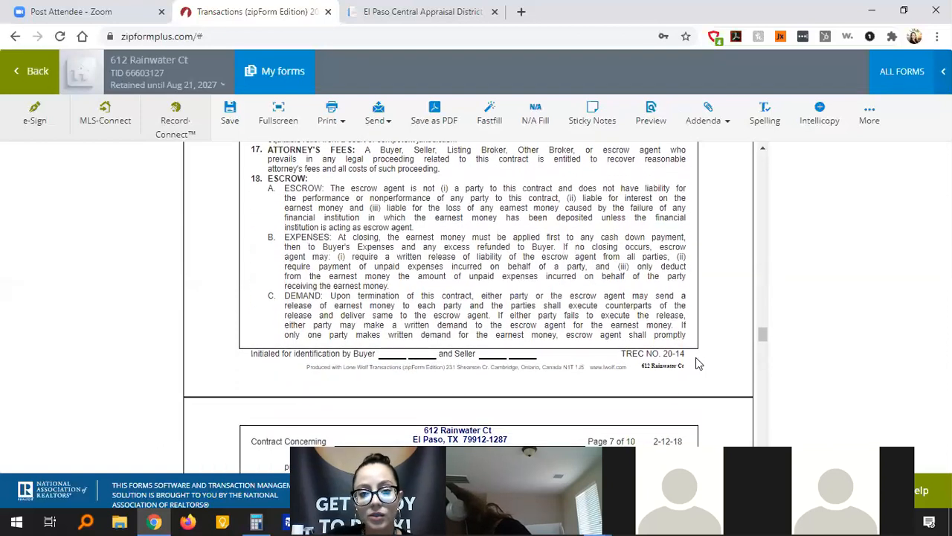
scroll(698, 363, down, 1)
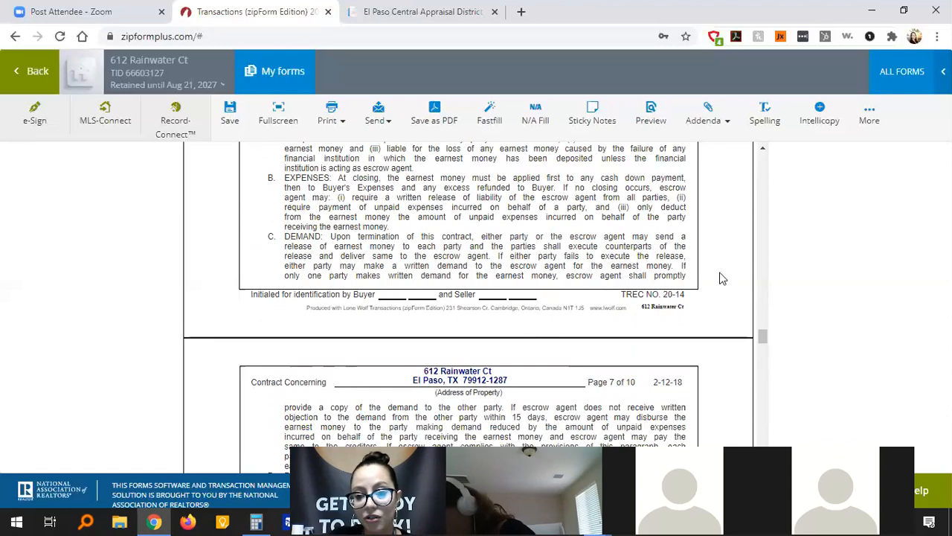
scroll(743, 270, down, 3)
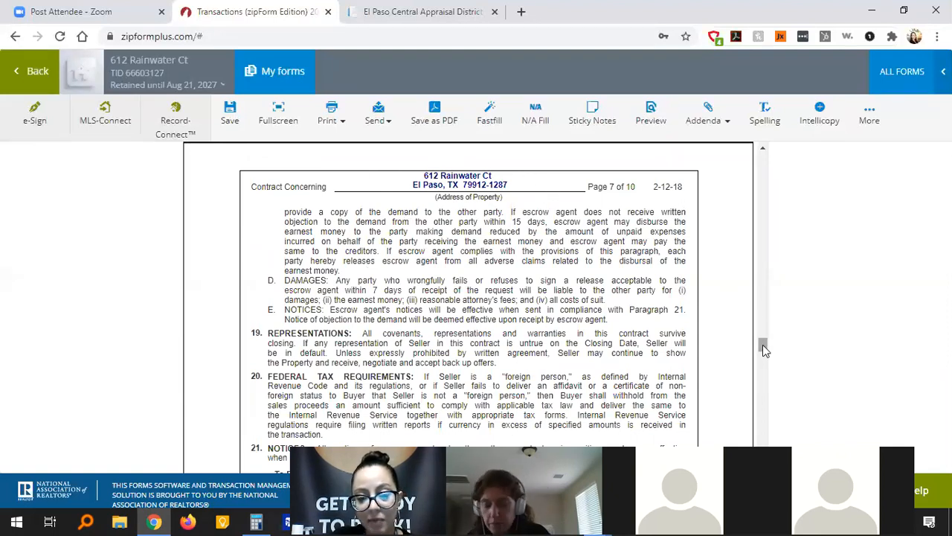
drag(763, 346, 772, 361)
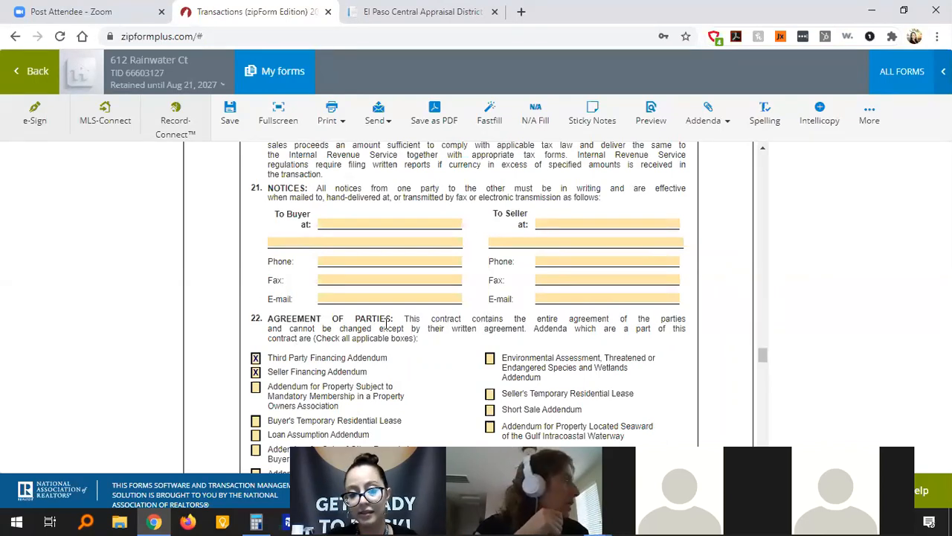
Enter the buyer's e-mail address in the Buyer E-mail notice field under paragraph 21.
click(455, 301)
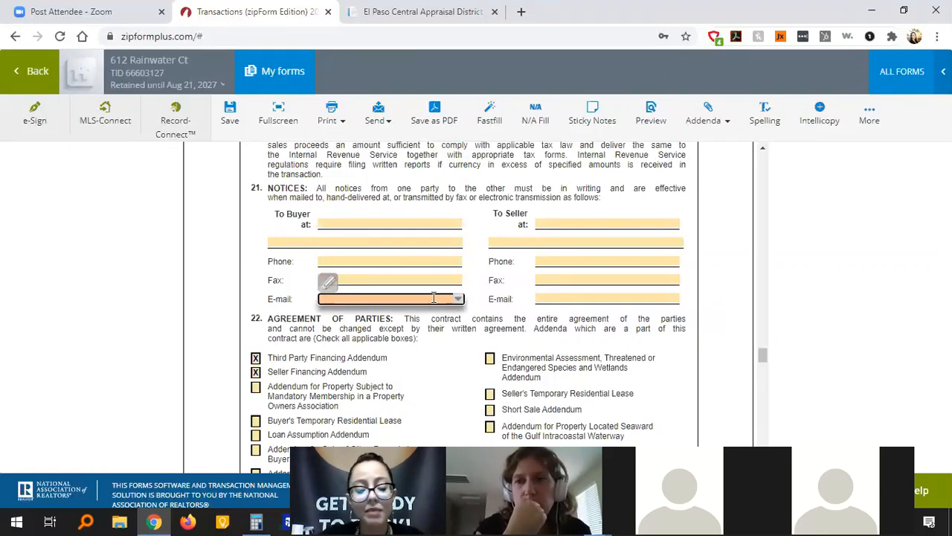
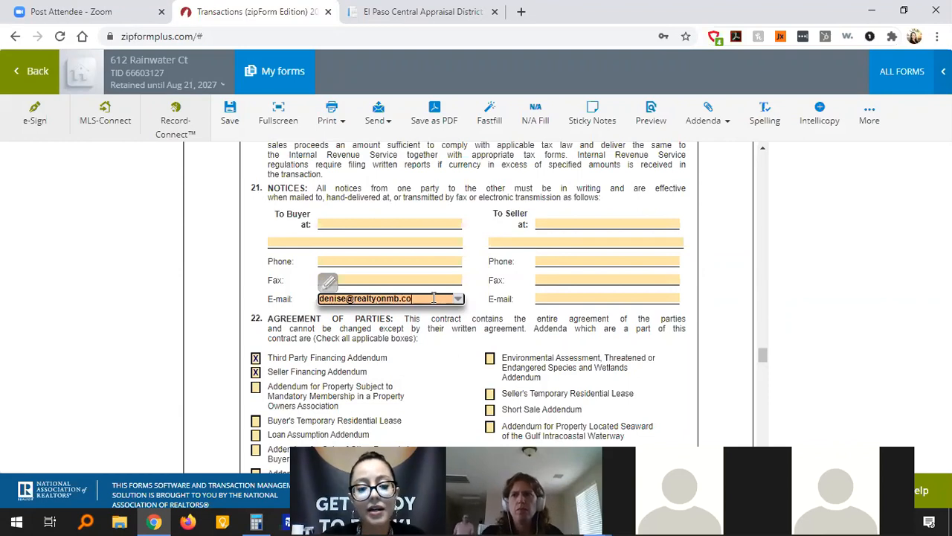
click(565, 299)
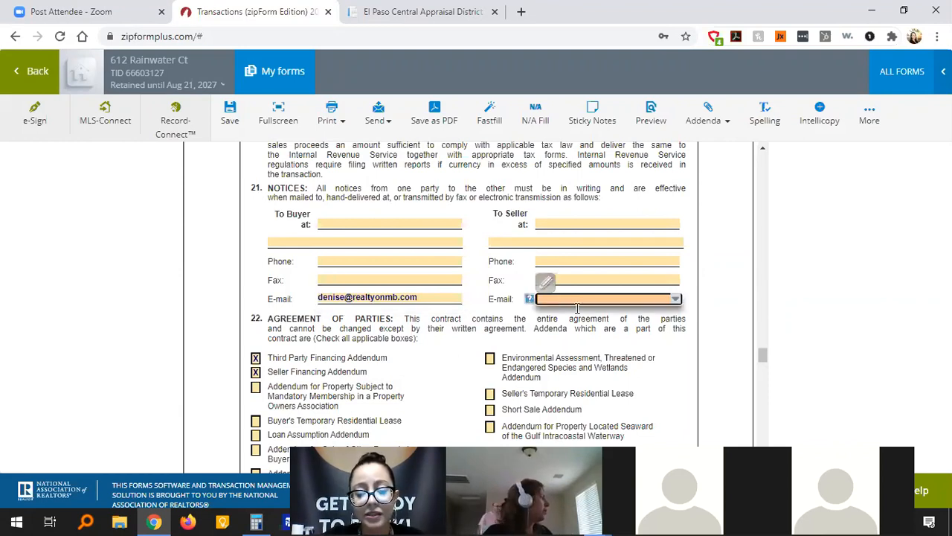
scroll(715, 327, down, 2)
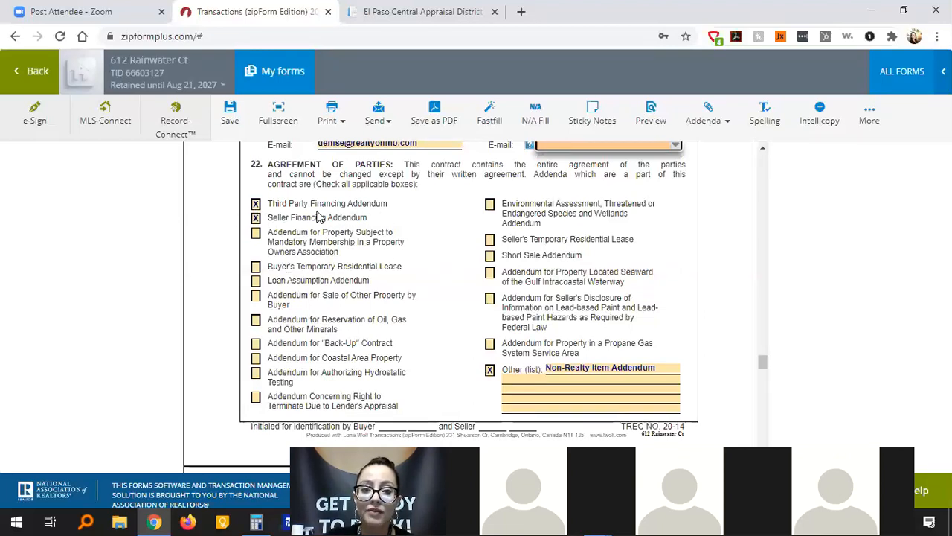
In paragraph 22, keep Third Party Financing, untick Seller Financing, and tick Sale of Other Property by Buyer.
click(256, 203)
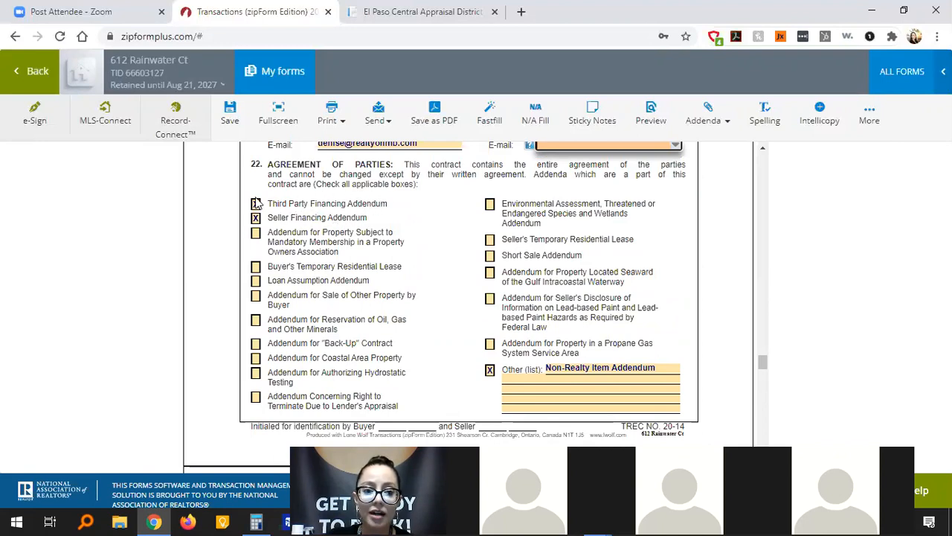
click(256, 203)
click(256, 218)
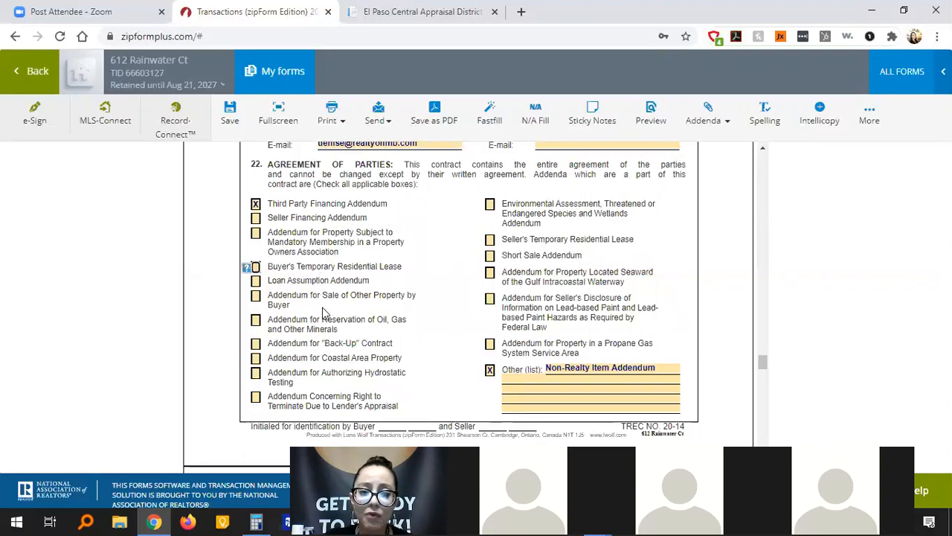
click(255, 296)
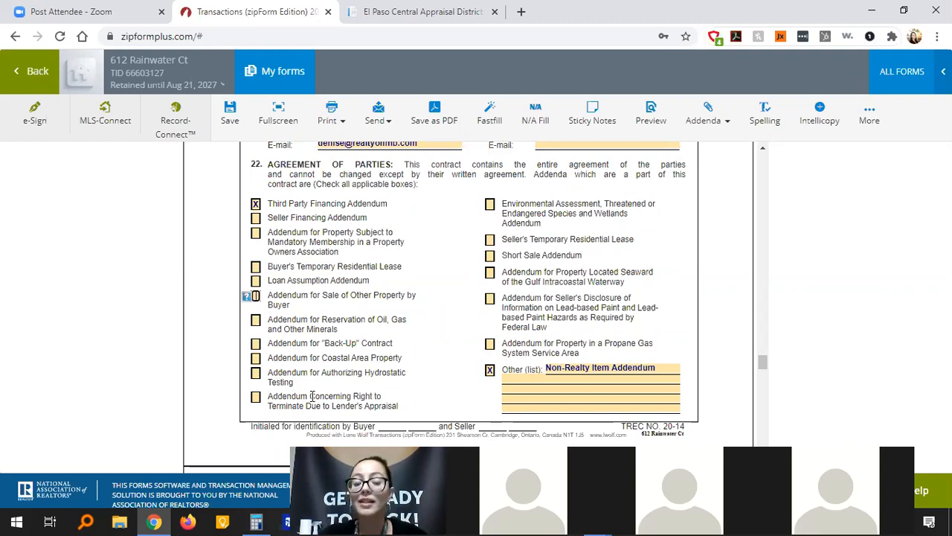
In paragraph 22, check the Lender's Appraisal termination addendum and the Lead-based Paint disclosure addendum.
click(256, 398)
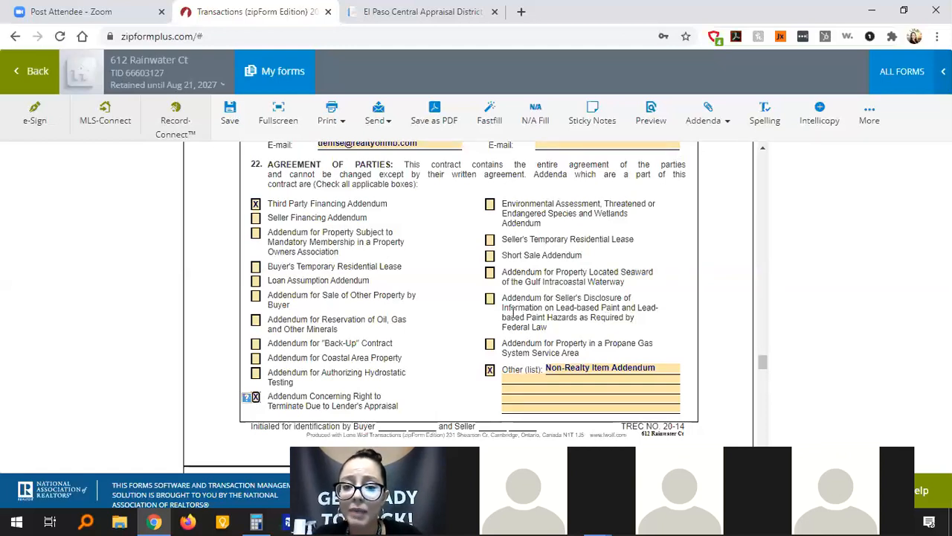
click(489, 301)
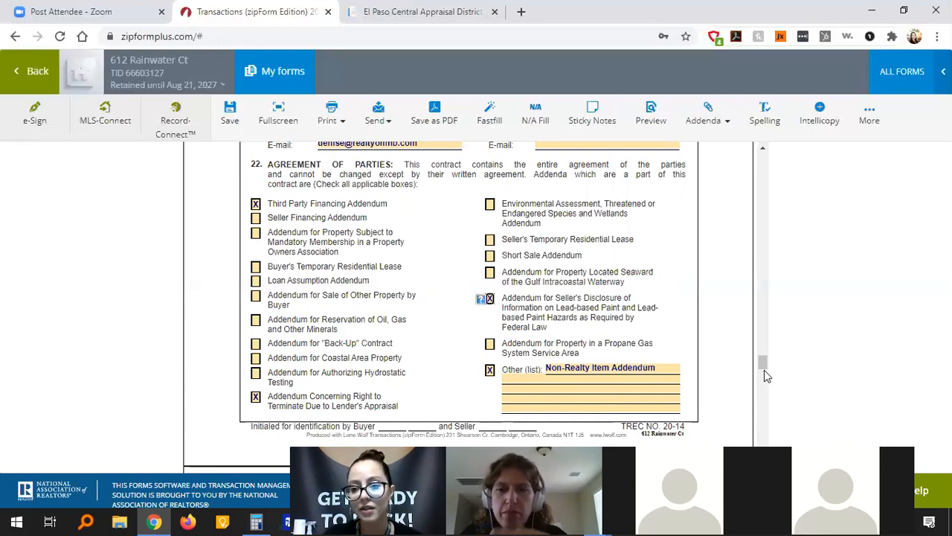
Scroll through page 8 past the Termination Option and attorney details to the EXECUTED box and signature lines.
drag(764, 370, 763, 374)
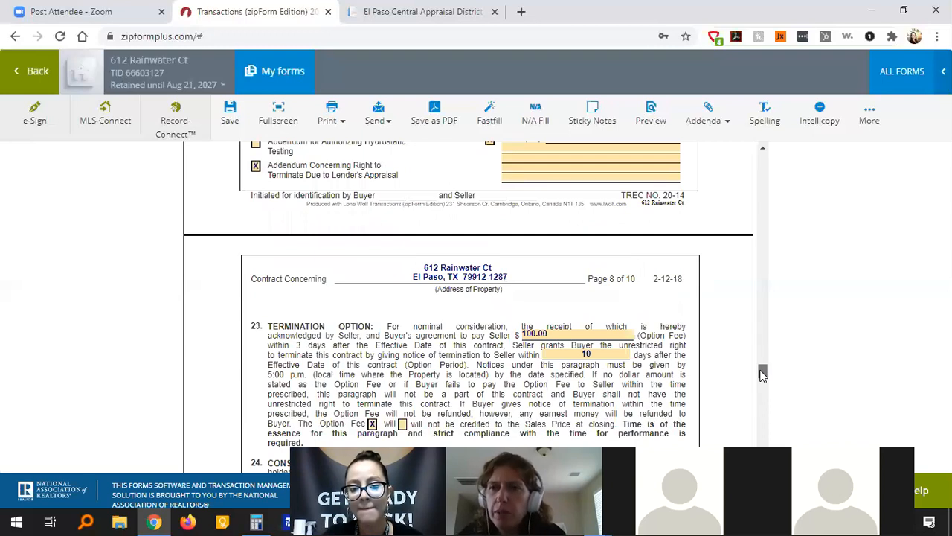
drag(762, 375, 763, 371)
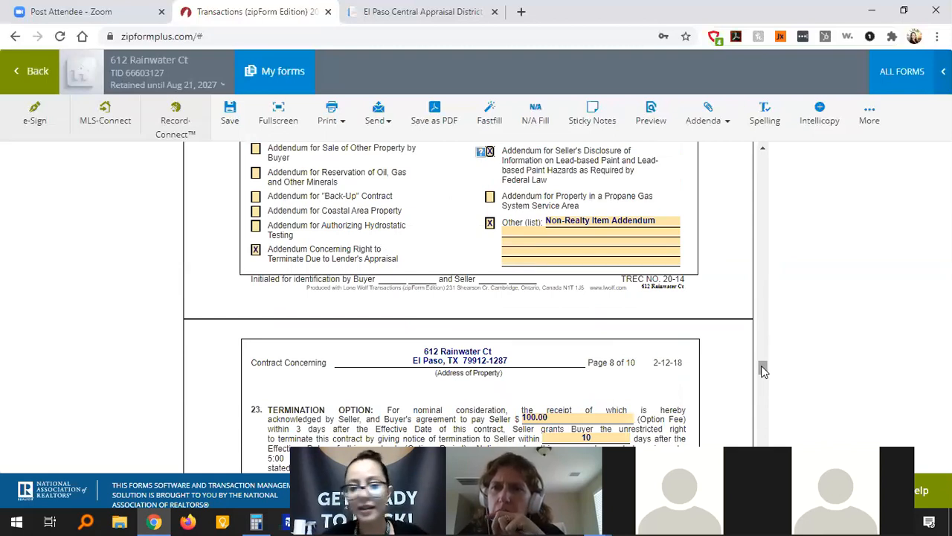
drag(761, 366, 762, 375)
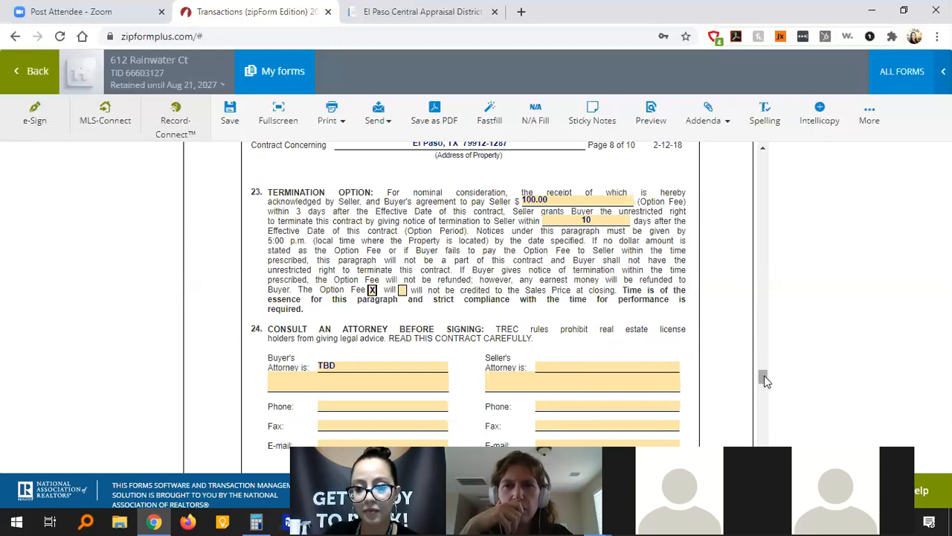
drag(764, 375, 764, 380)
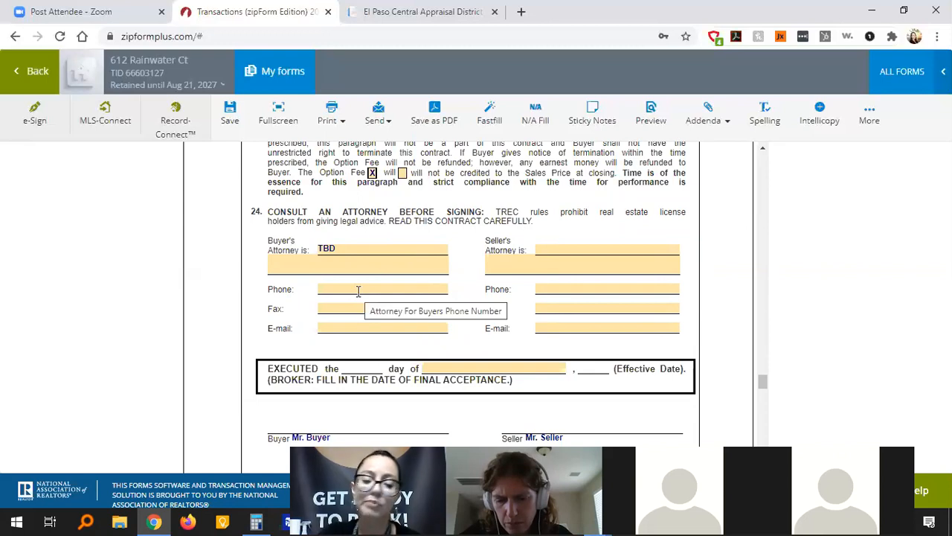
scroll(470, 269, down, 2)
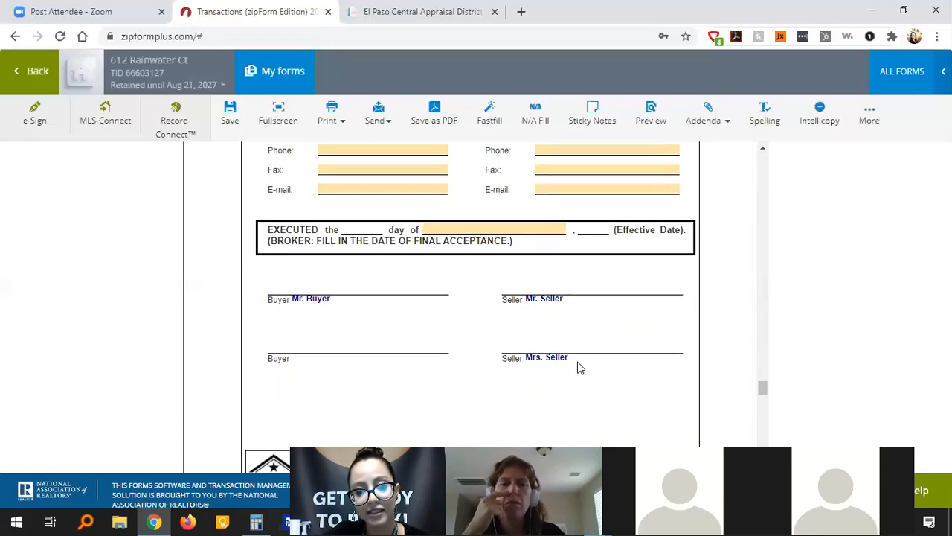
scroll(577, 362, down, 4)
scroll(579, 367, down, 3)
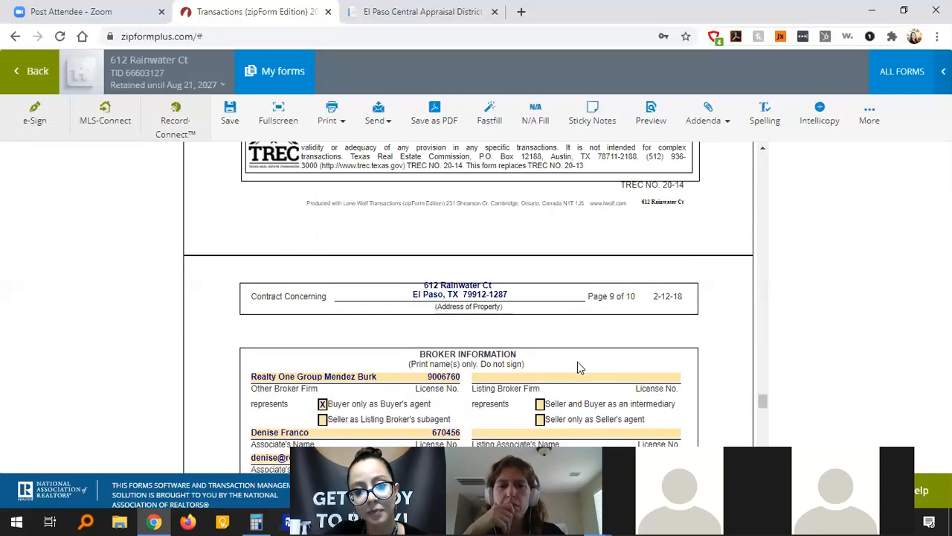
scroll(578, 366, down, 1)
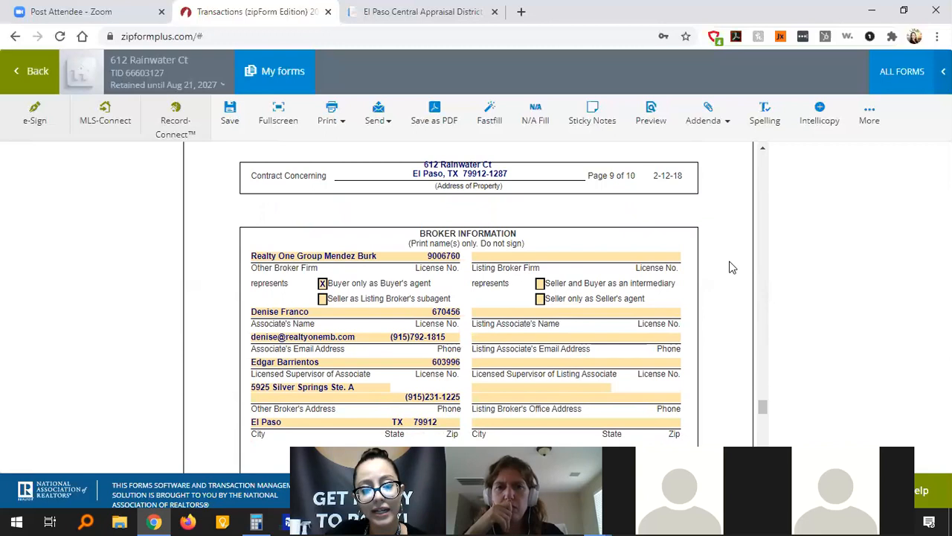
scroll(731, 268, down, 4)
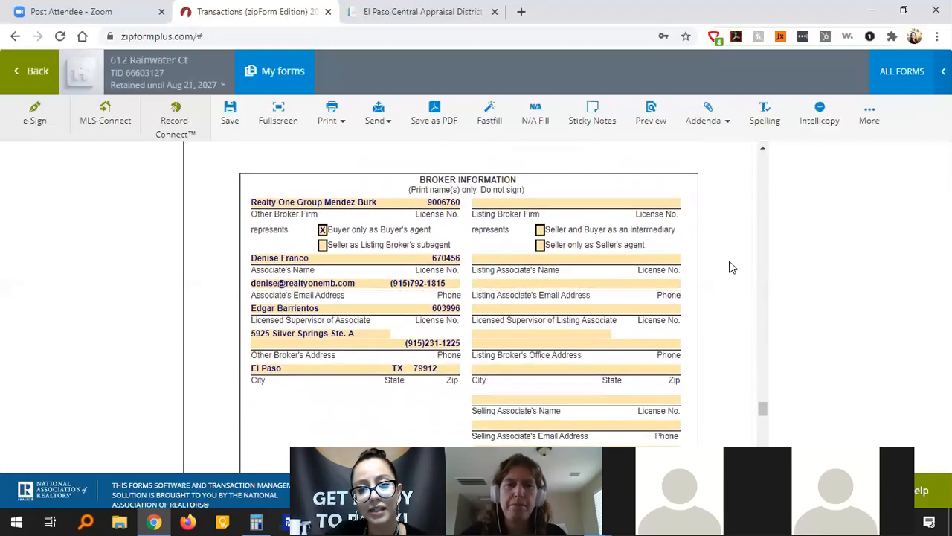
scroll(732, 268, down, 1)
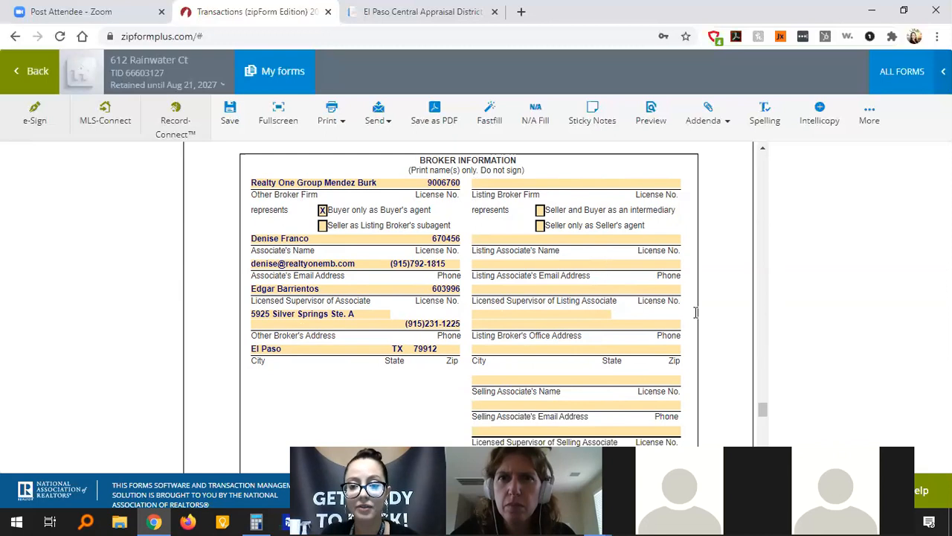
scroll(719, 321, down, 2)
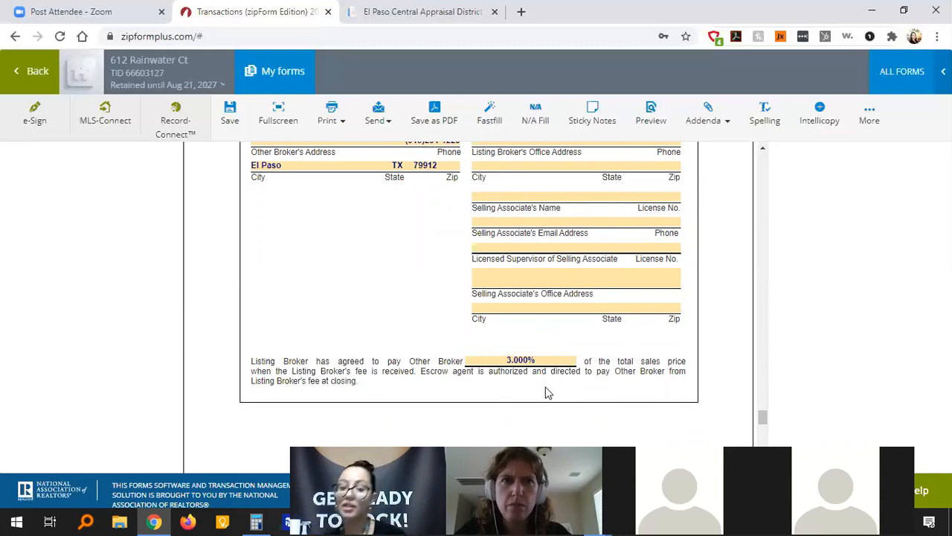
scroll(547, 393, down, 1)
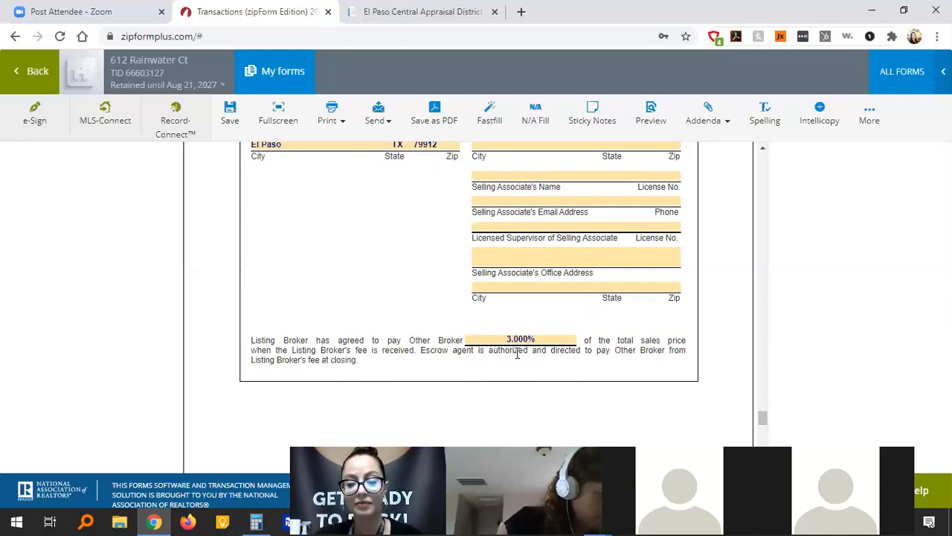
scroll(720, 261, up, 15)
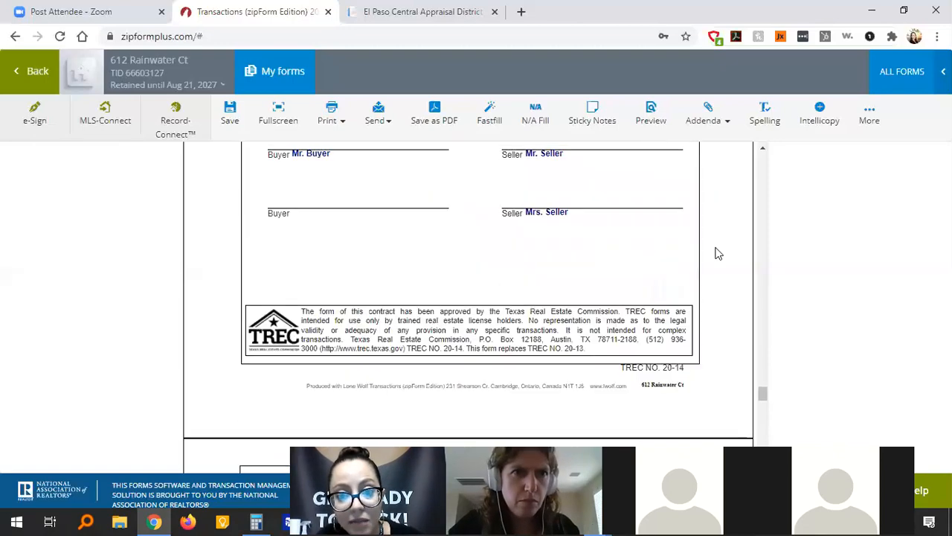
scroll(718, 253, up, 5)
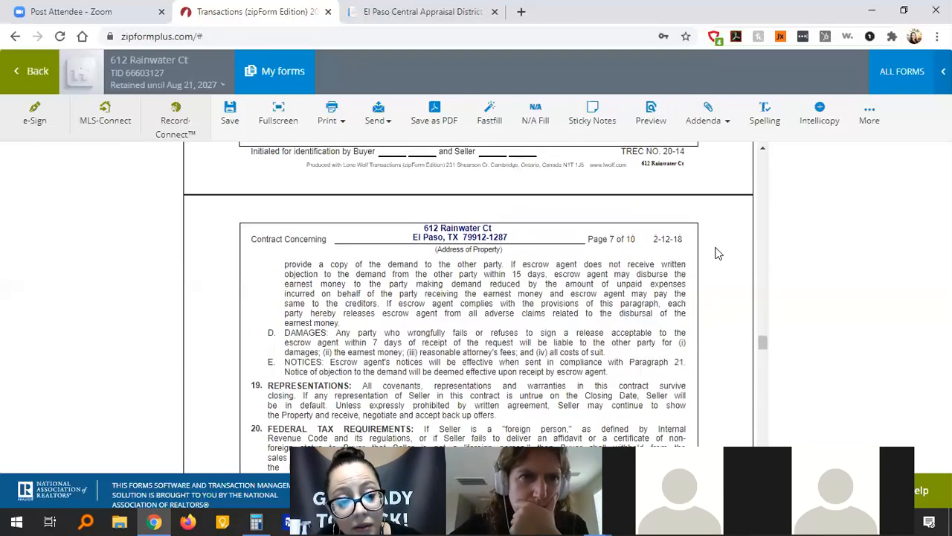
scroll(718, 254, up, 5)
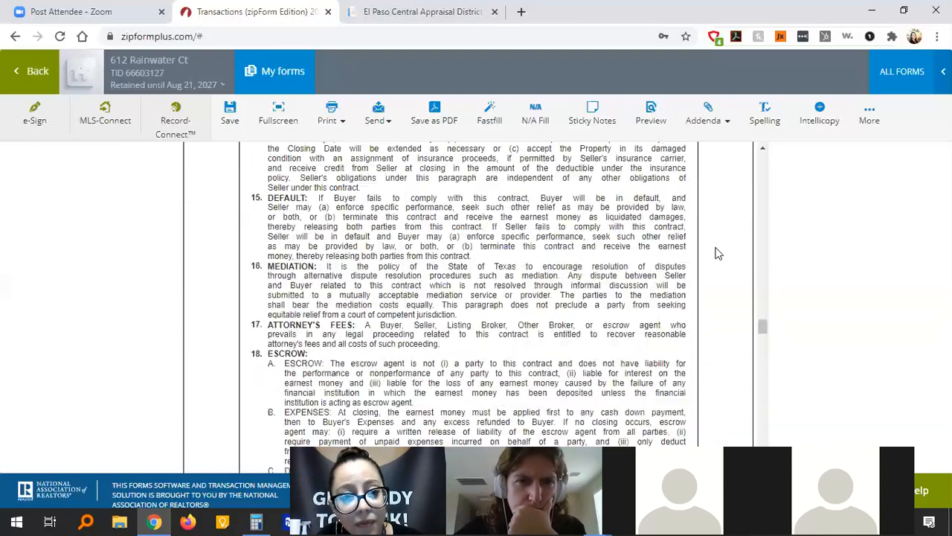
scroll(718, 254, up, 5)
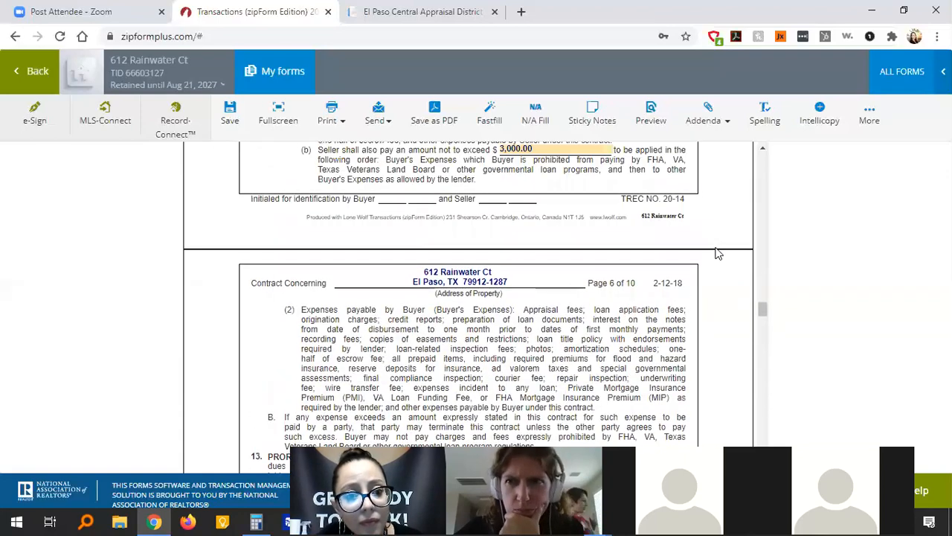
scroll(718, 254, up, 5)
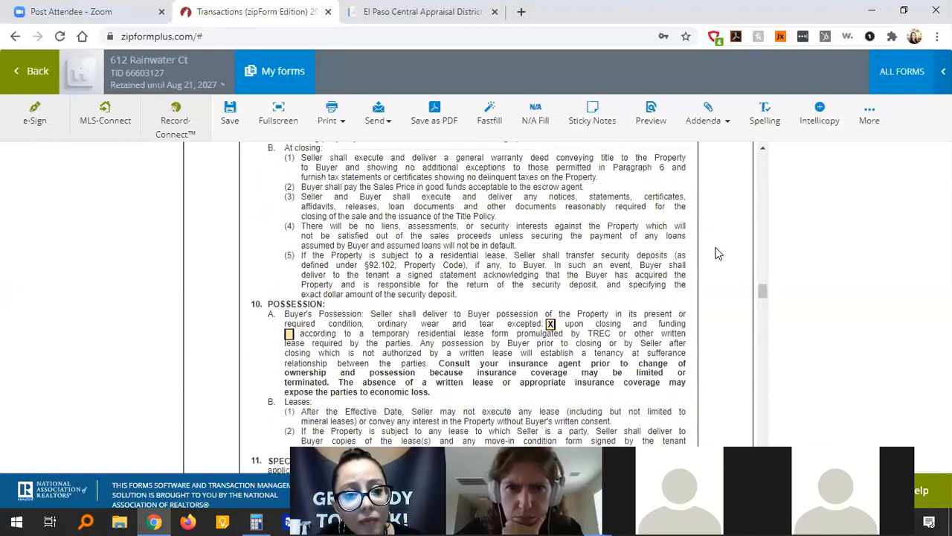
scroll(718, 253, up, 2)
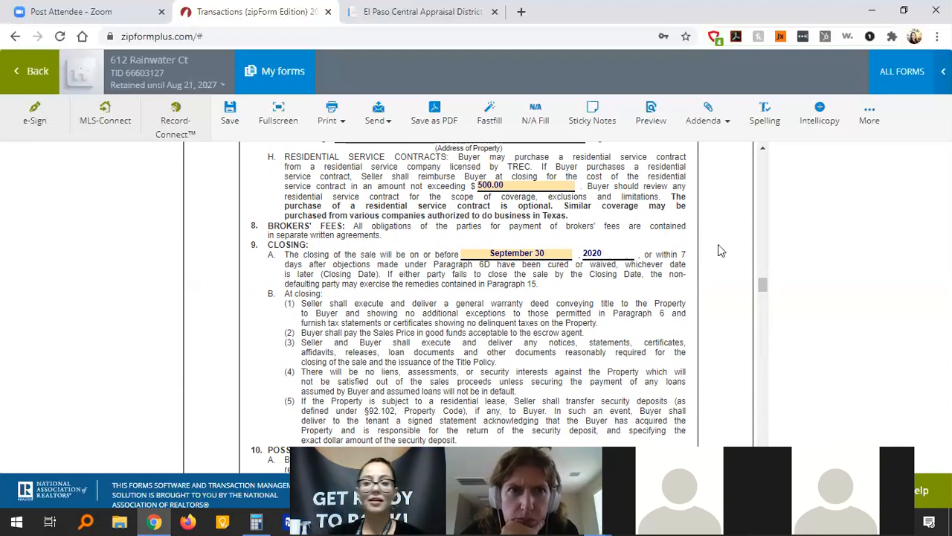
drag(764, 287, 765, 423)
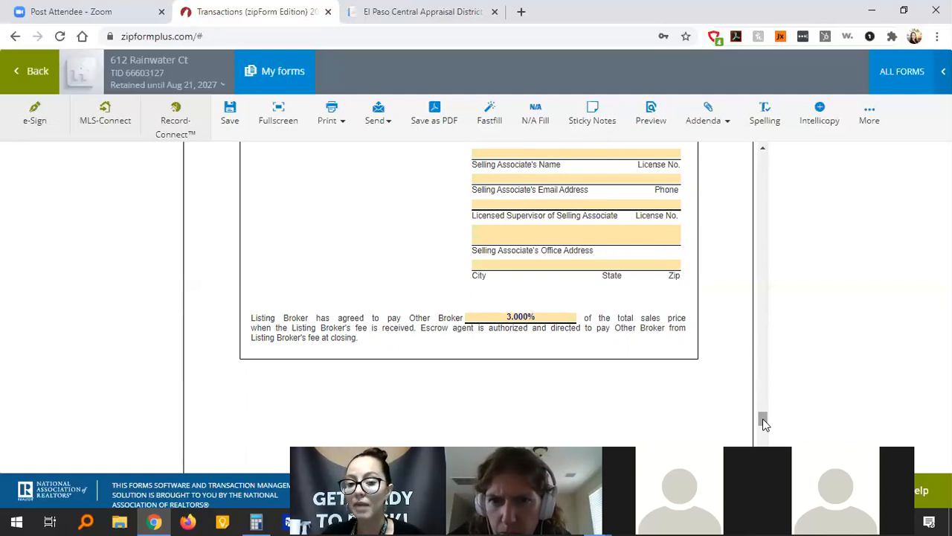
drag(763, 418, 763, 426)
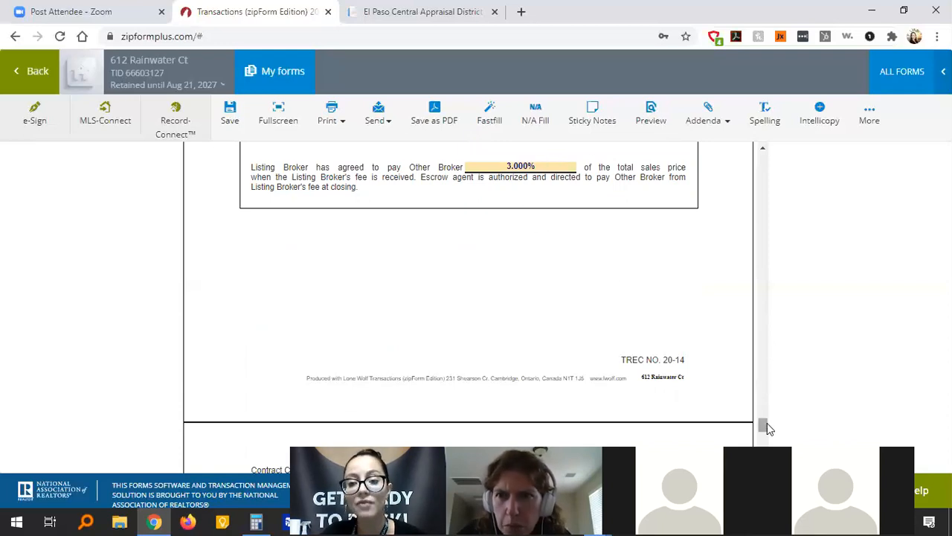
drag(763, 426, 760, 437)
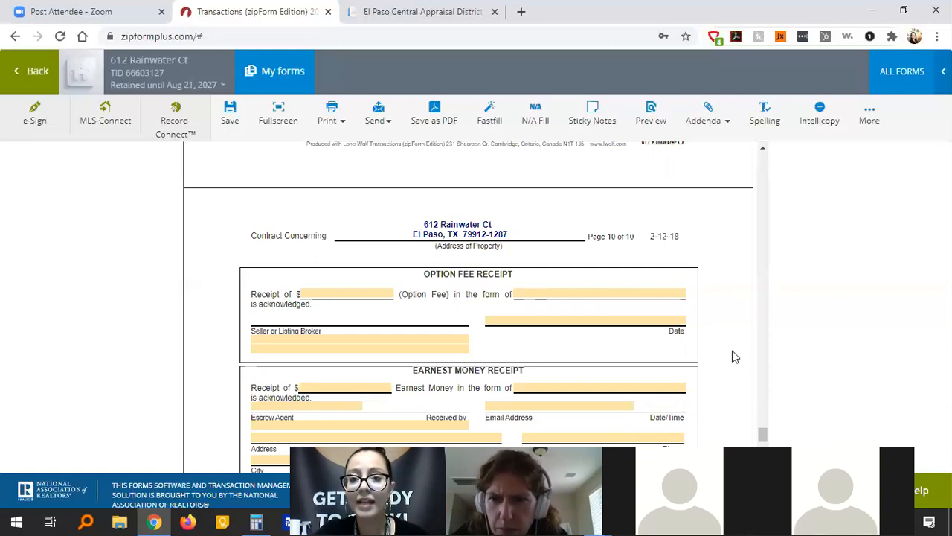
scroll(733, 355, down, 1)
scroll(732, 351, down, 1)
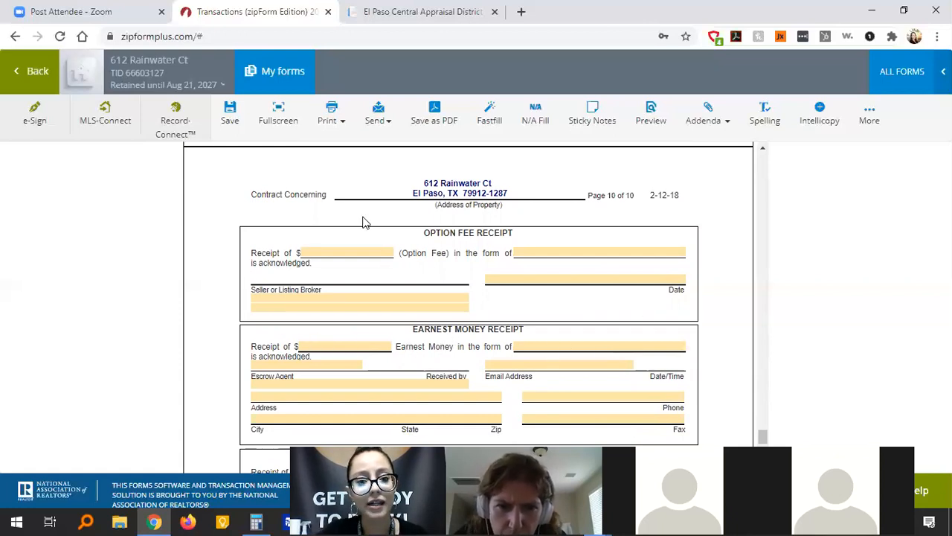
scroll(710, 289, down, 1)
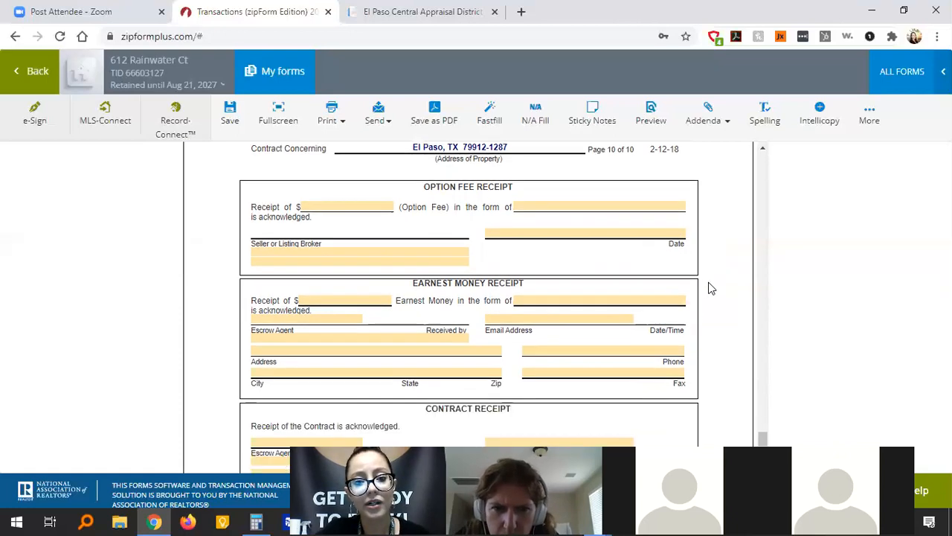
scroll(711, 288, down, 3)
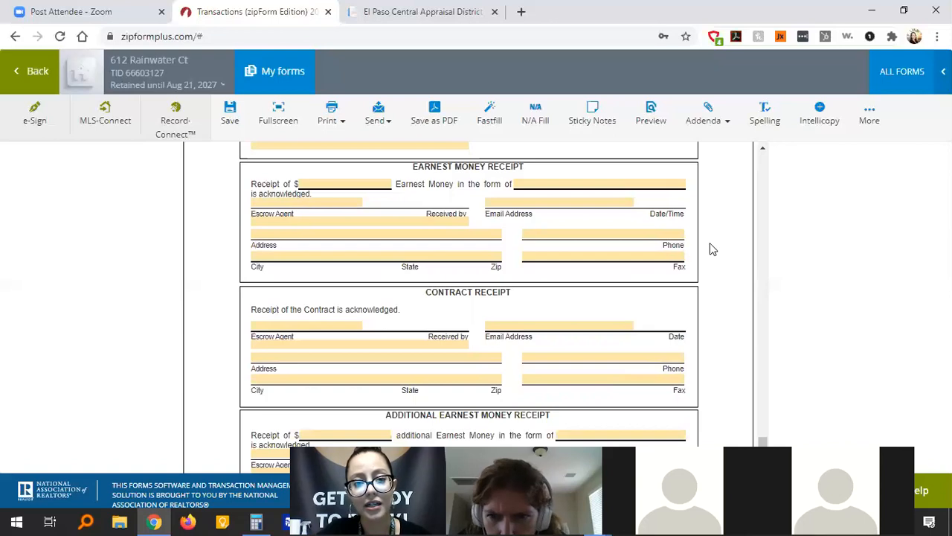
scroll(710, 244, down, 2)
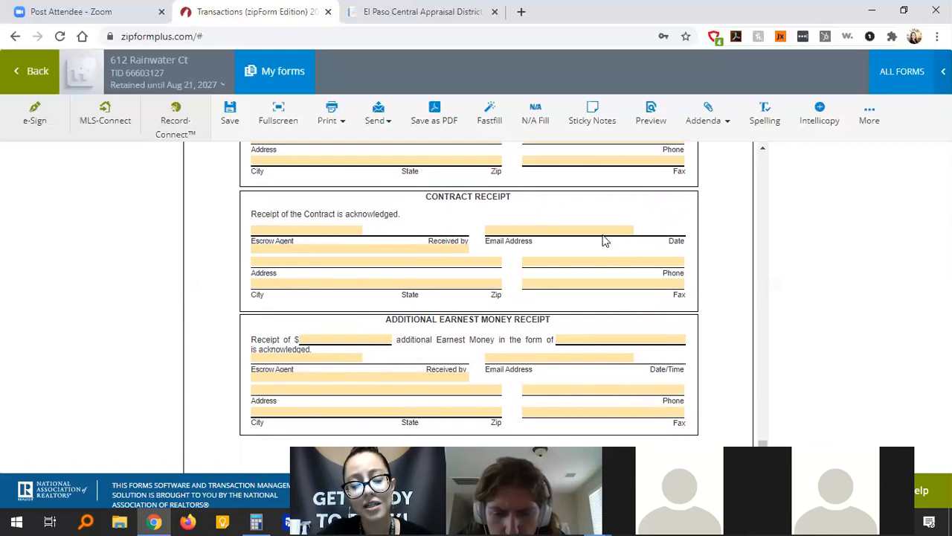
scroll(727, 279, down, 2)
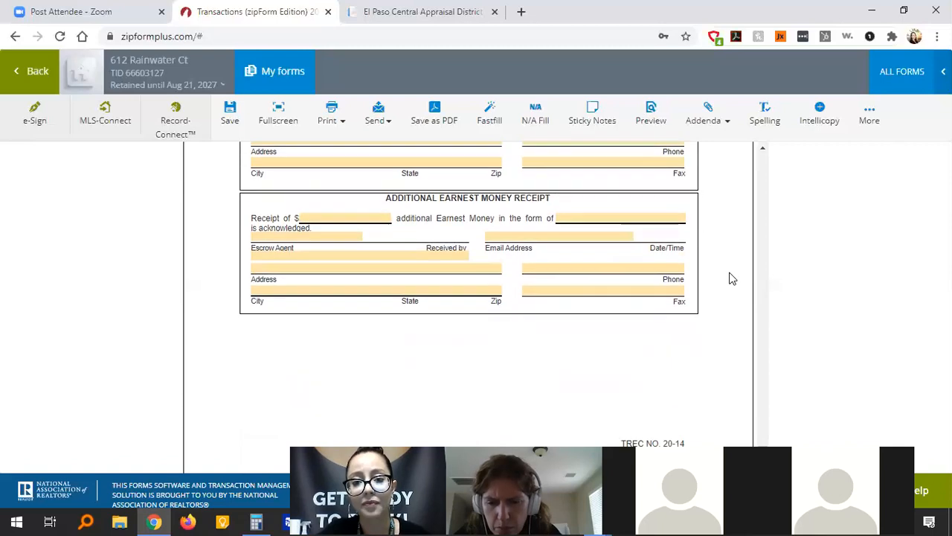
scroll(729, 279, up, 10)
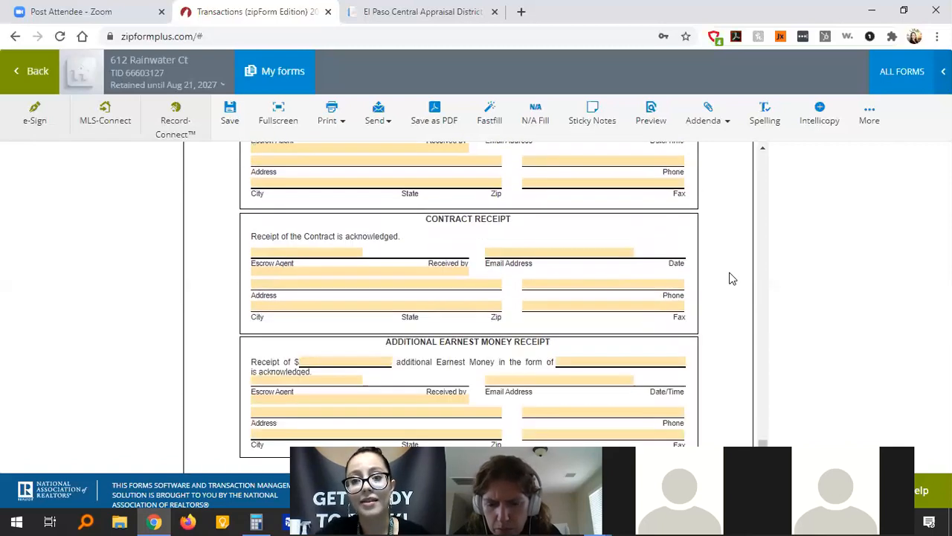
scroll(729, 279, up, 15)
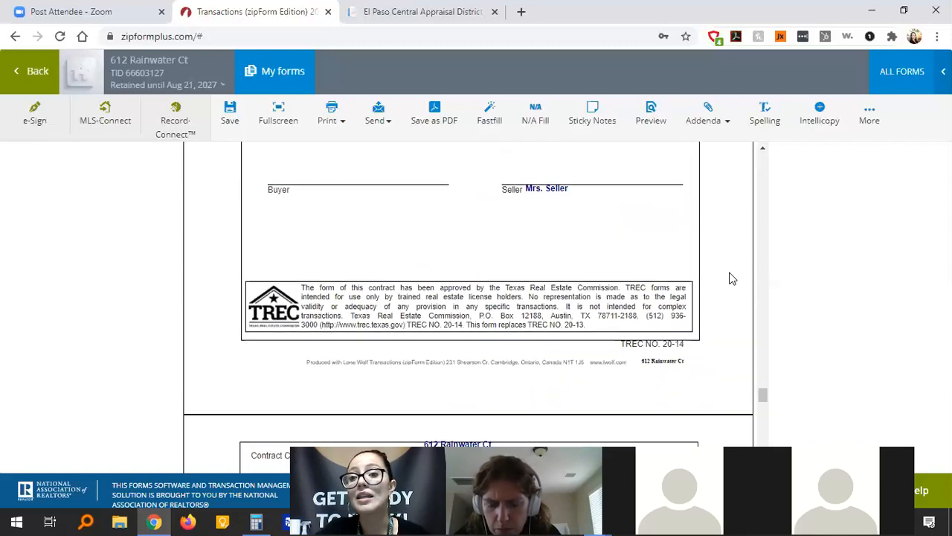
scroll(729, 279, up, 10)
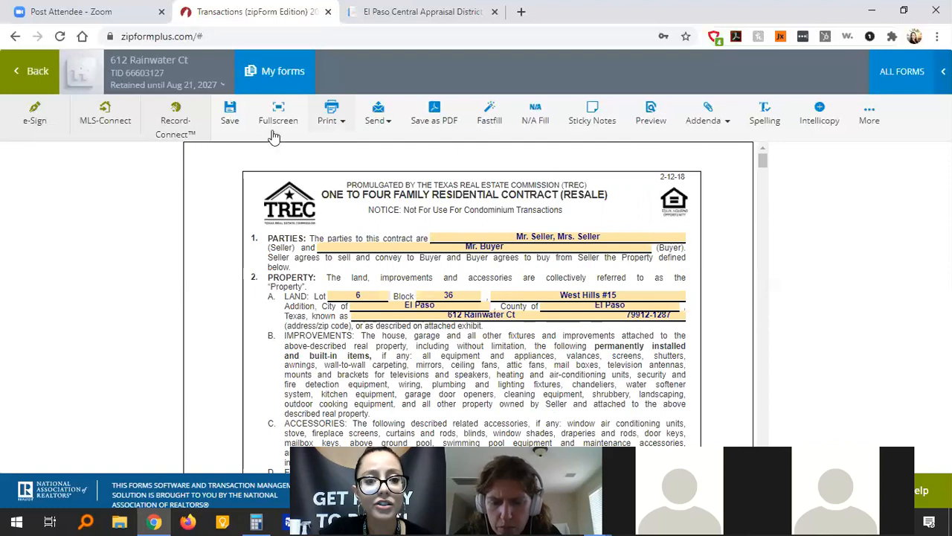
Save the resale contract back to the documents list and open the Third Party Financing Addendum.
click(12, 86)
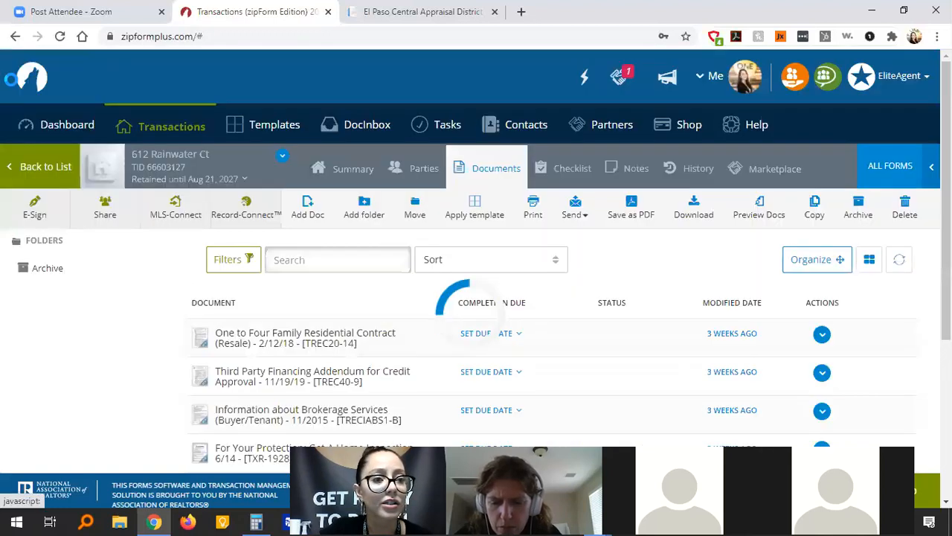
scroll(144, 366, down, 1)
scroll(144, 366, down, 2)
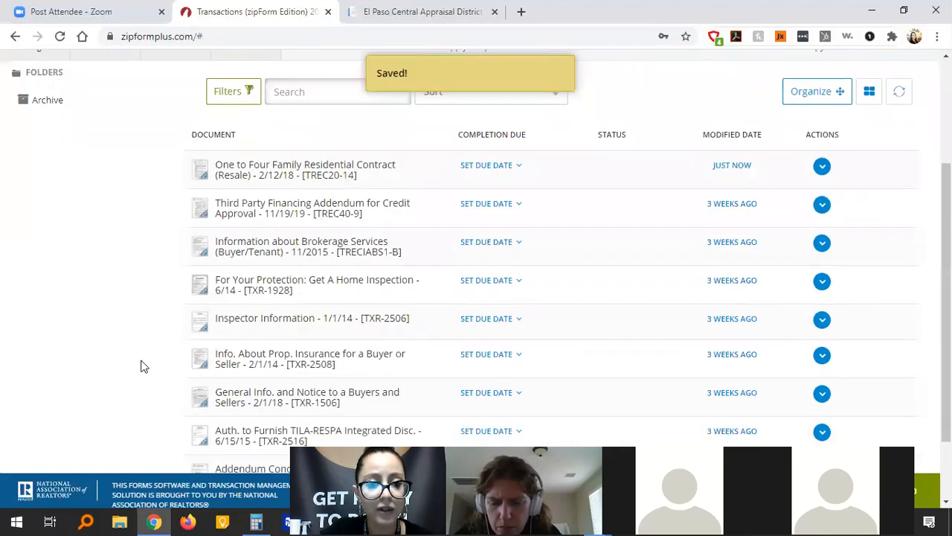
click(301, 203)
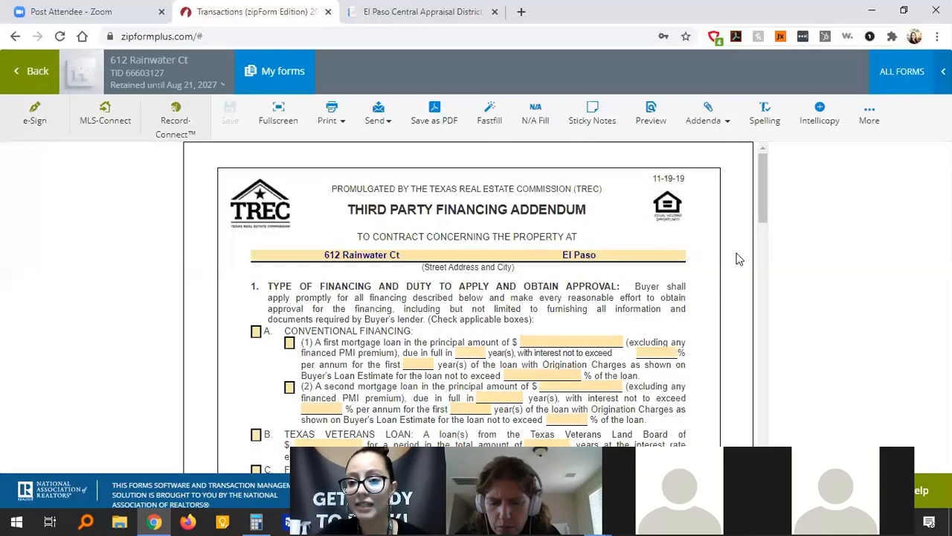
Check Conventional Financing with a first mortgage of $190,000 over a 30-year term.
mouse_move(759, 195)
mouse_down()
mouse_move(763, 206)
mouse_move(764, 198)
mouse_up()
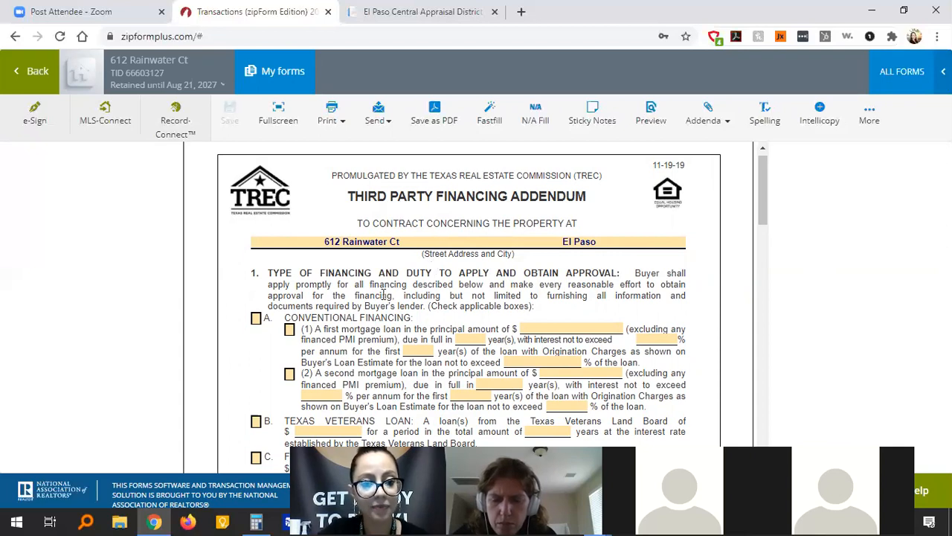
click(256, 324)
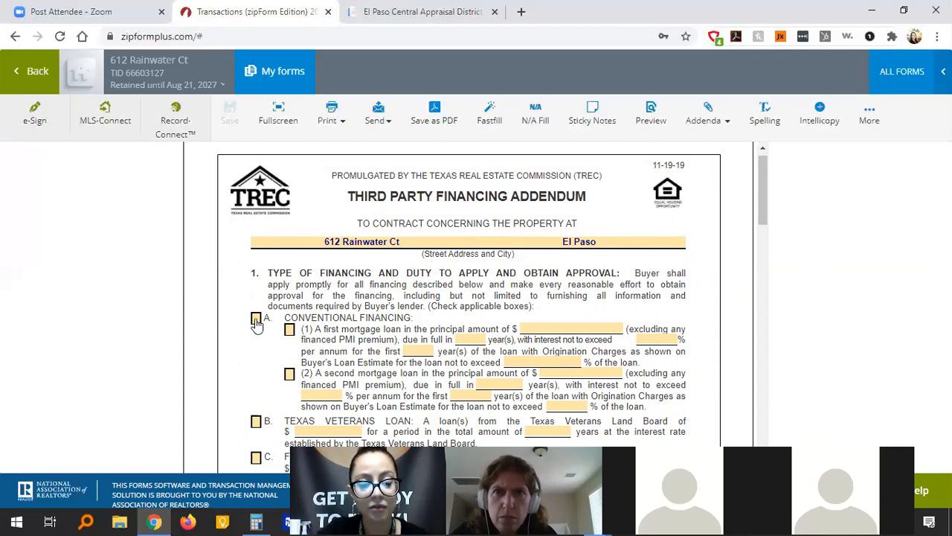
click(321, 349)
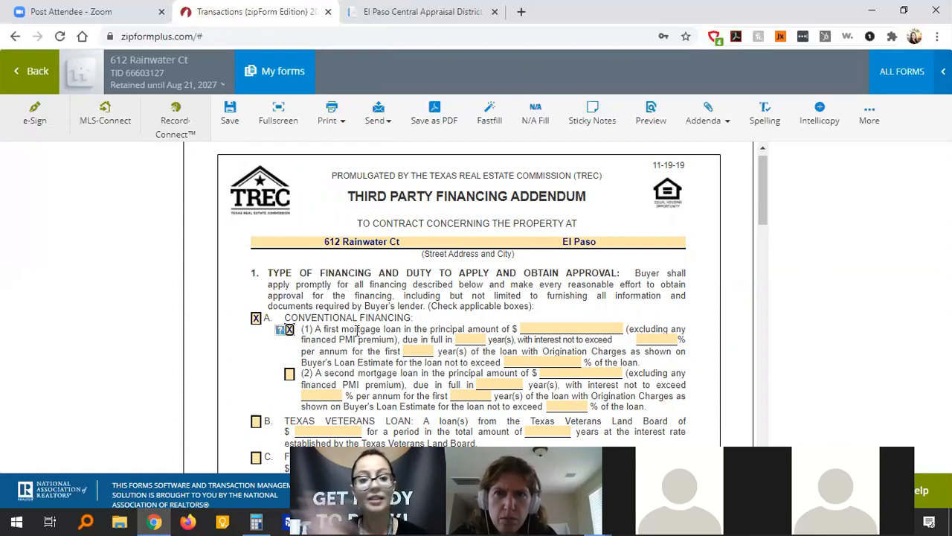
click(544, 329)
text(190,000)
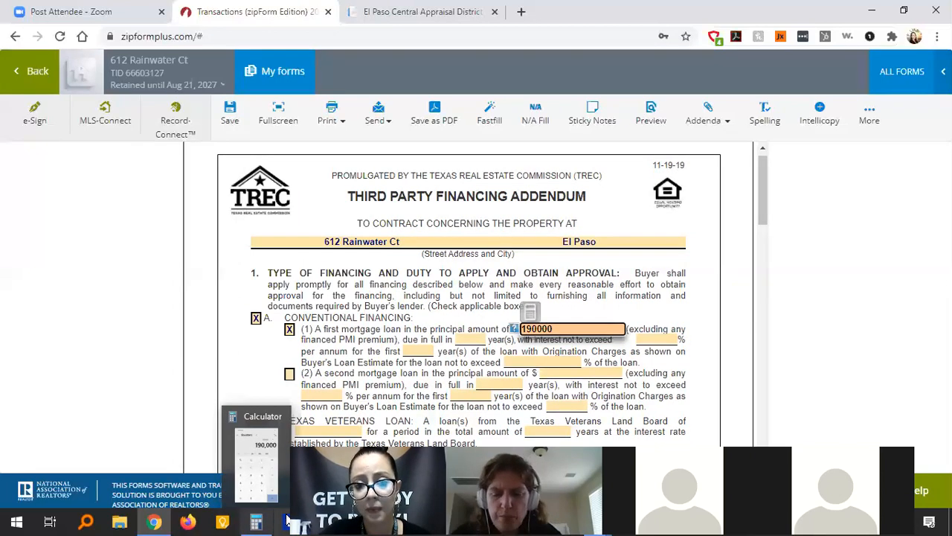
click(471, 341)
text(30)
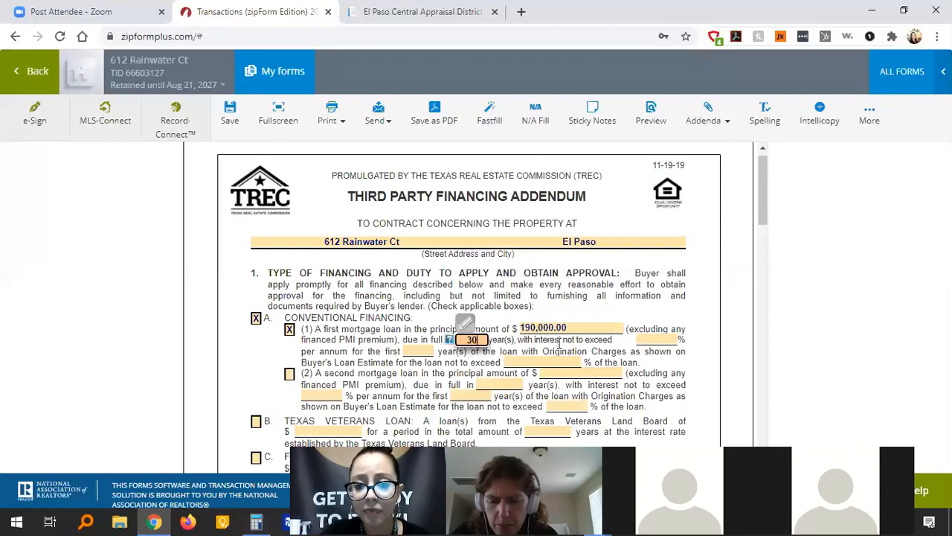
click(559, 344)
Cap the interest rate at 3.125% for the first 30 years and origination charges at 1.000% of the loan.
click(657, 340)
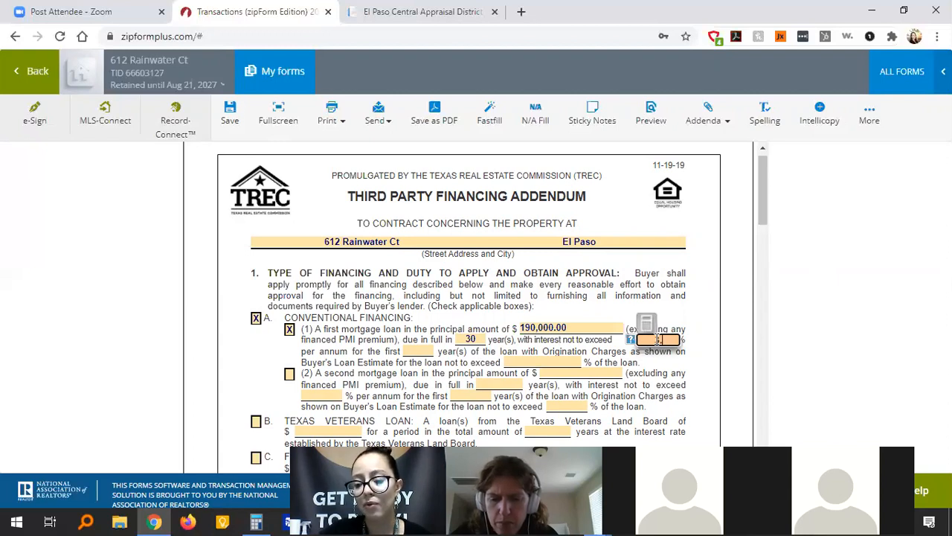
text(3.125)
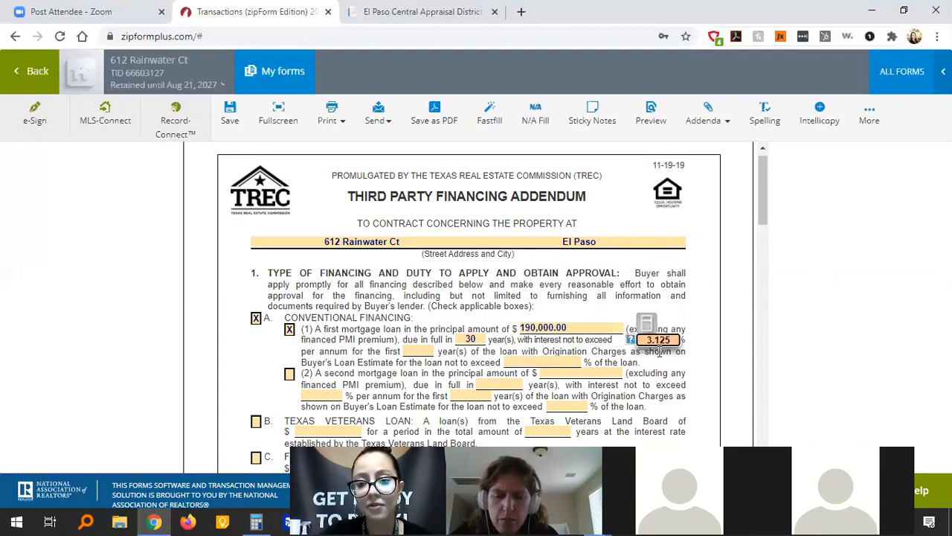
click(611, 342)
click(410, 351)
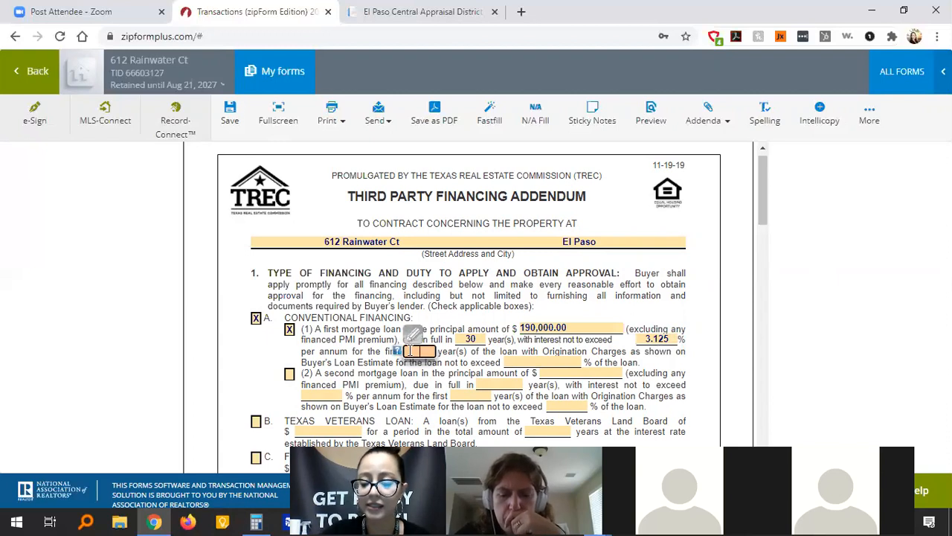
text(30)
click(469, 367)
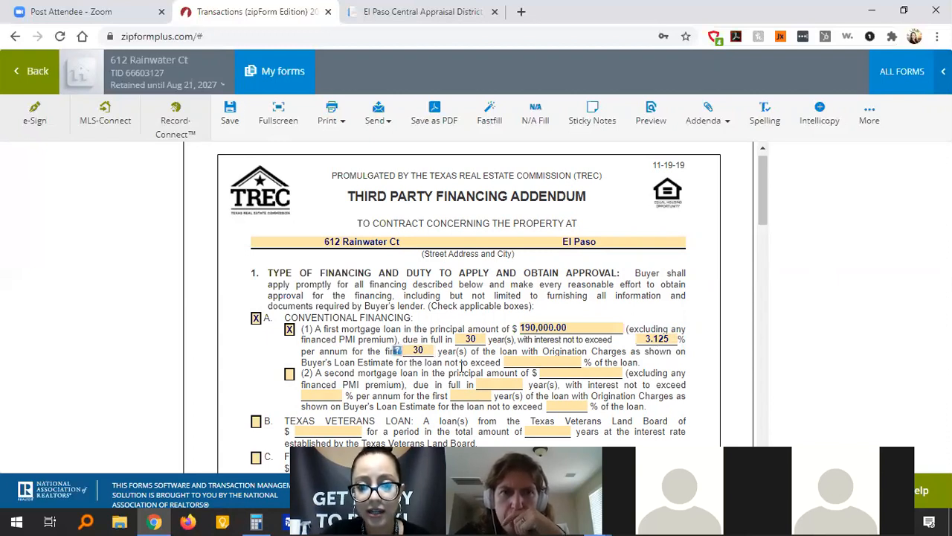
click(526, 364)
text(1)
click(636, 353)
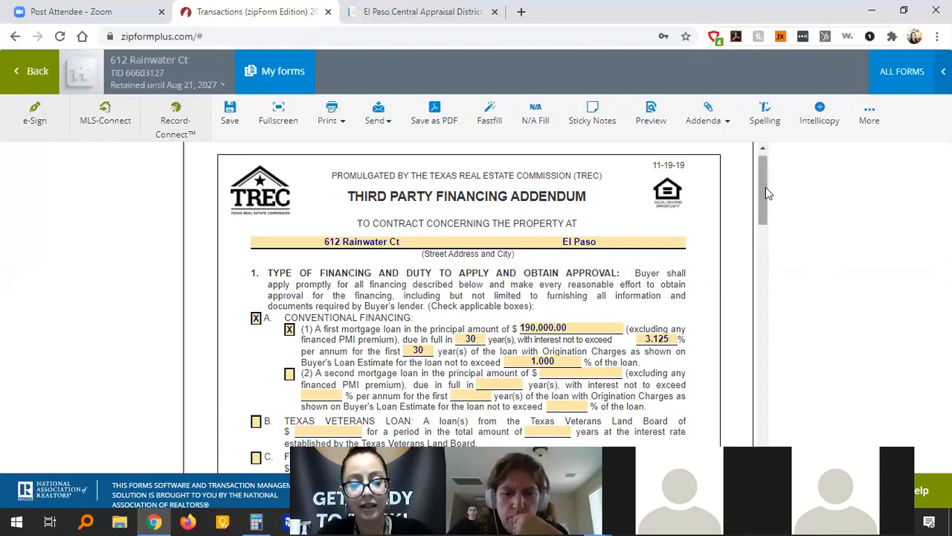
drag(762, 184, 766, 232)
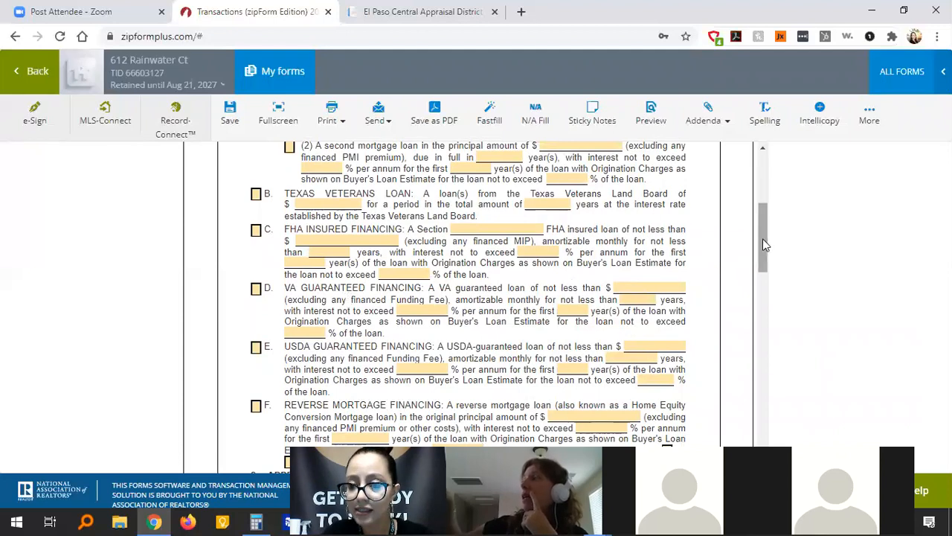
Scroll the financing addendum down to paragraph 2, Approval of Financing, Buyer Approval.
mouse_move(769, 238)
mouse_down()
mouse_move(766, 212)
mouse_move(768, 221)
mouse_up()
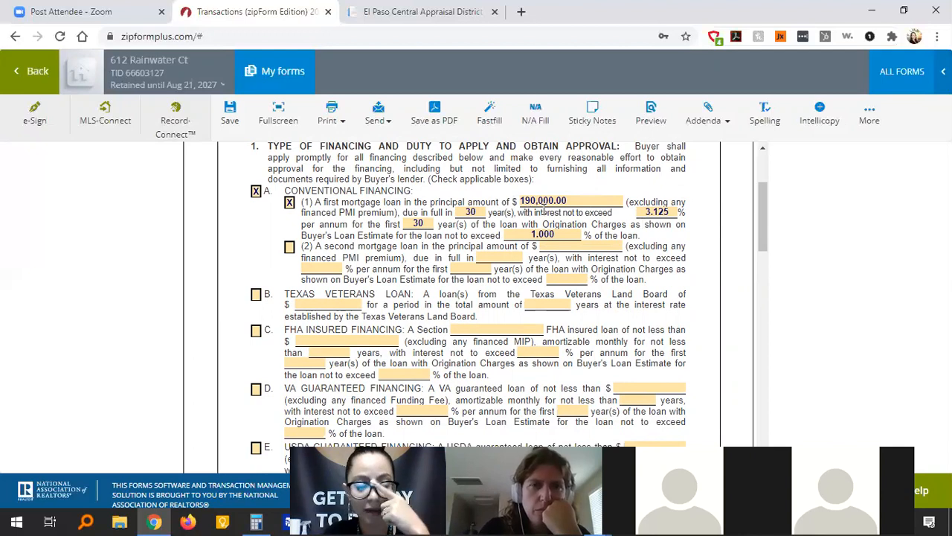
drag(761, 199, 765, 283)
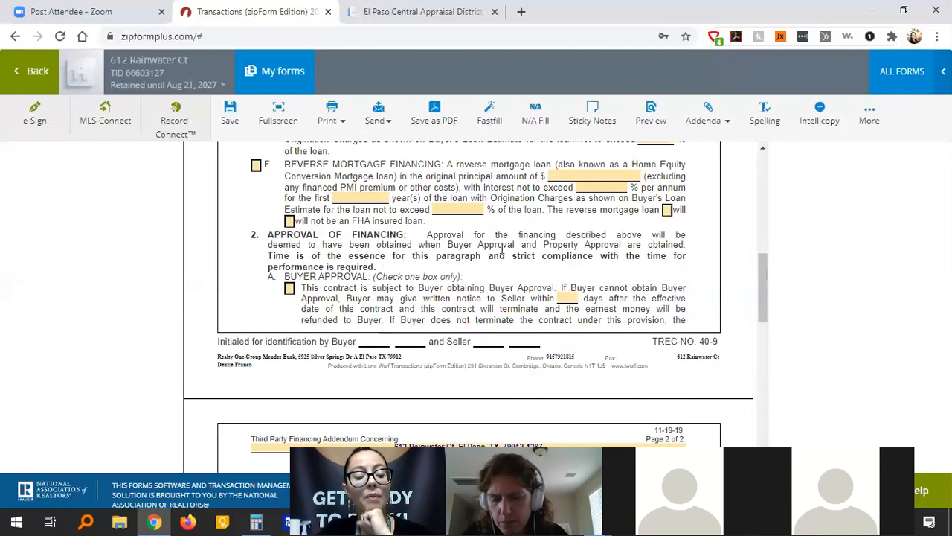
Check Buyer Approval in paragraph 2A and set its notice period to 3 days, replacing an initial 15.
click(291, 290)
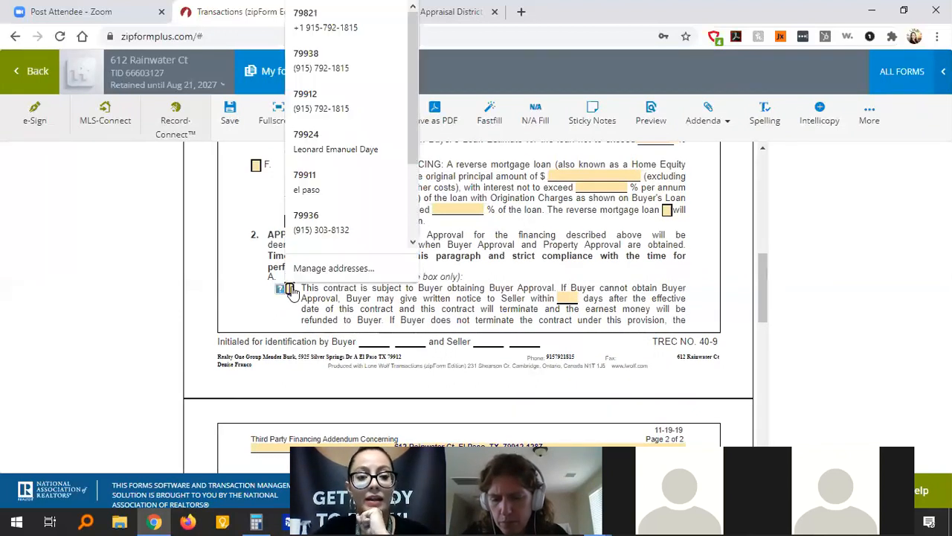
click(363, 290)
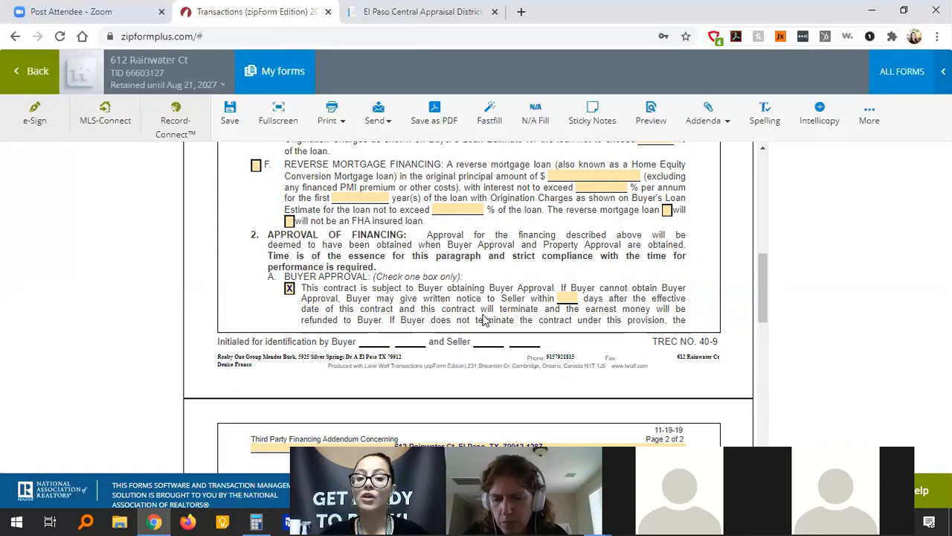
click(566, 298)
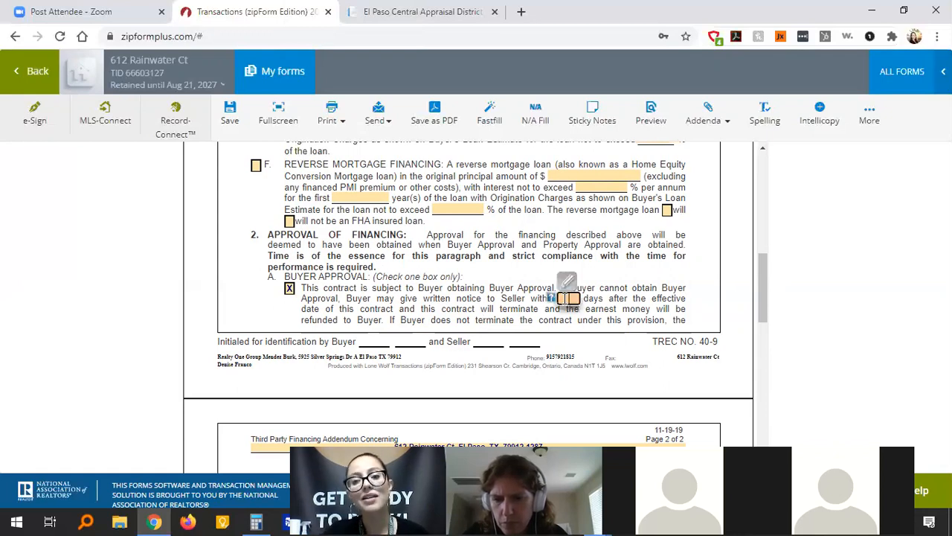
text(15)
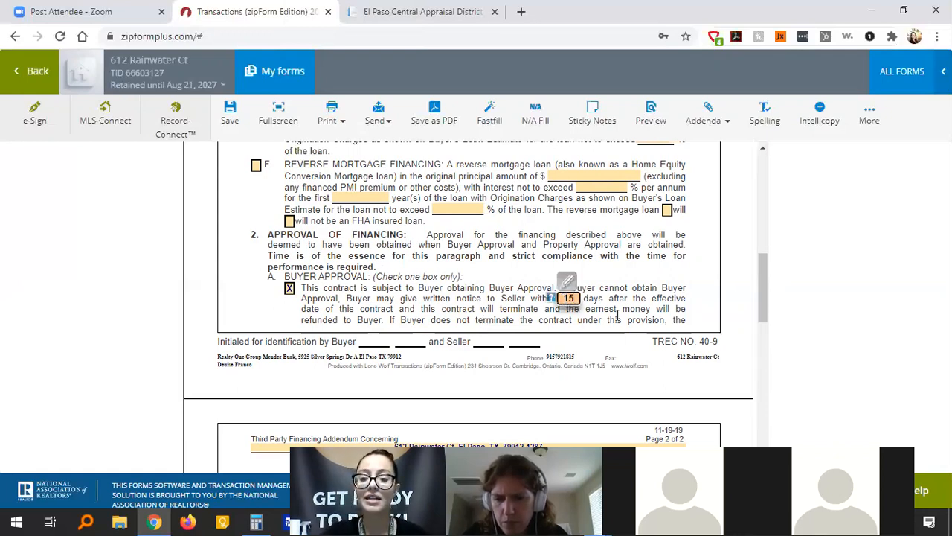
click(622, 317)
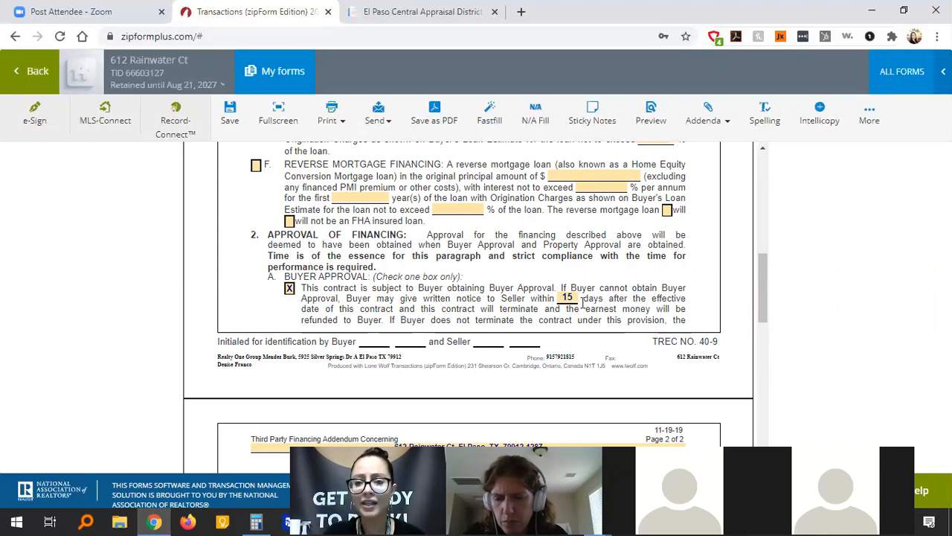
click(577, 297)
text(3)
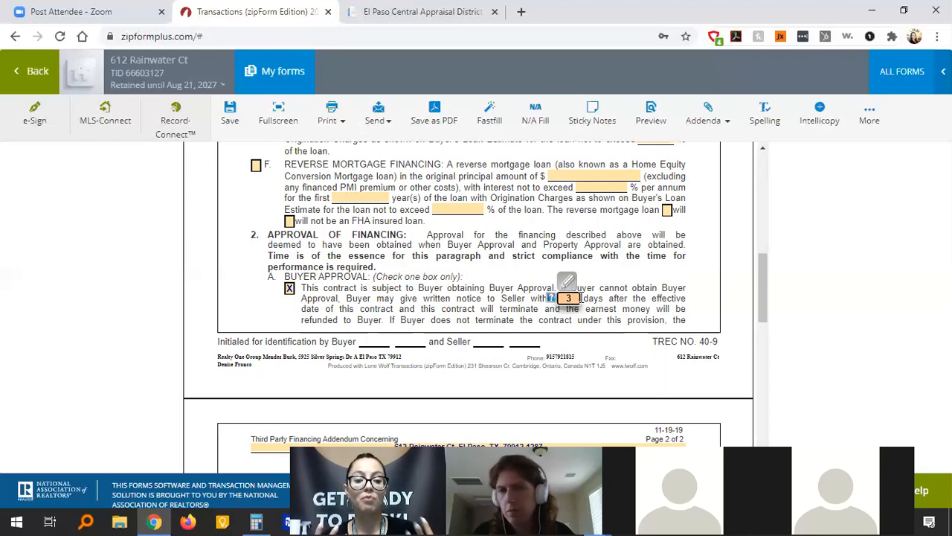
click(699, 292)
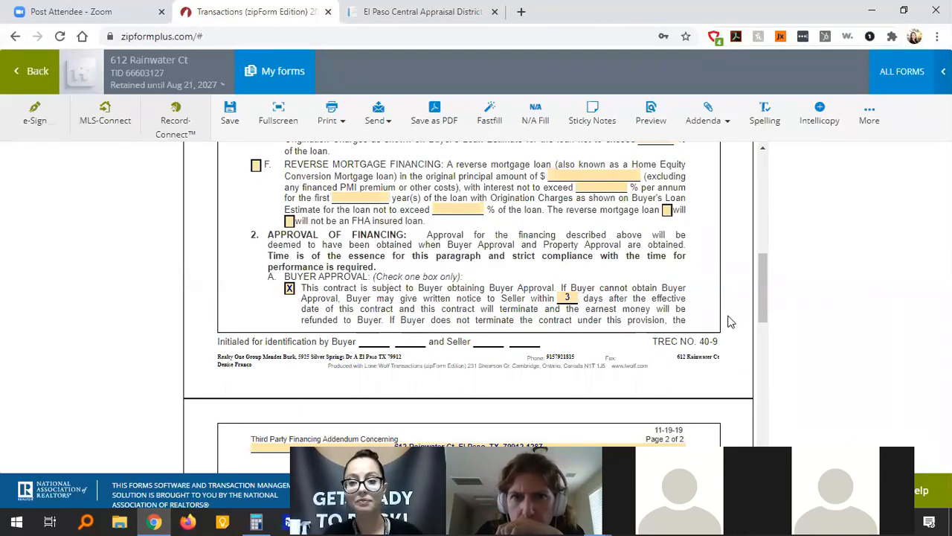
drag(760, 273, 756, 368)
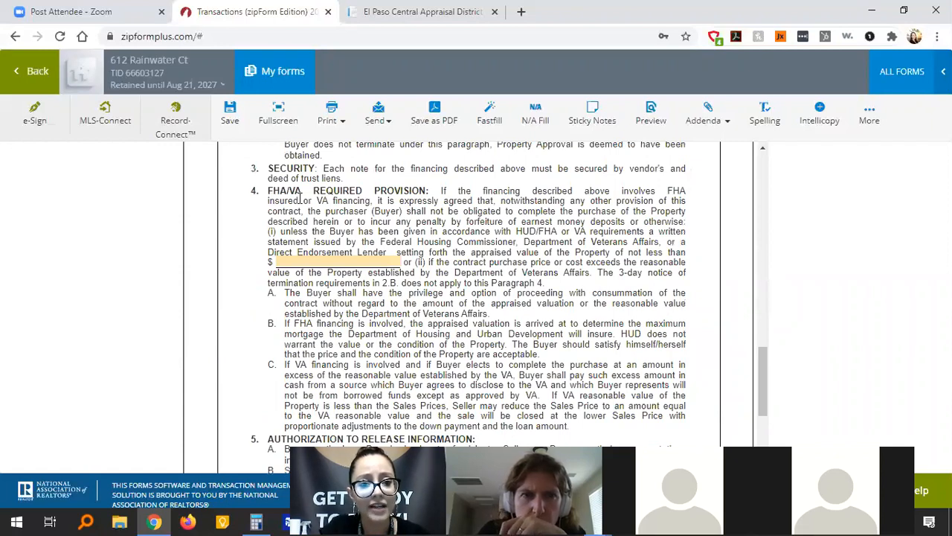
Enter $250,000.00 as the FHA/VA Required Provision appraised value in paragraph 4, then return to the top.
click(324, 263)
text(250000)
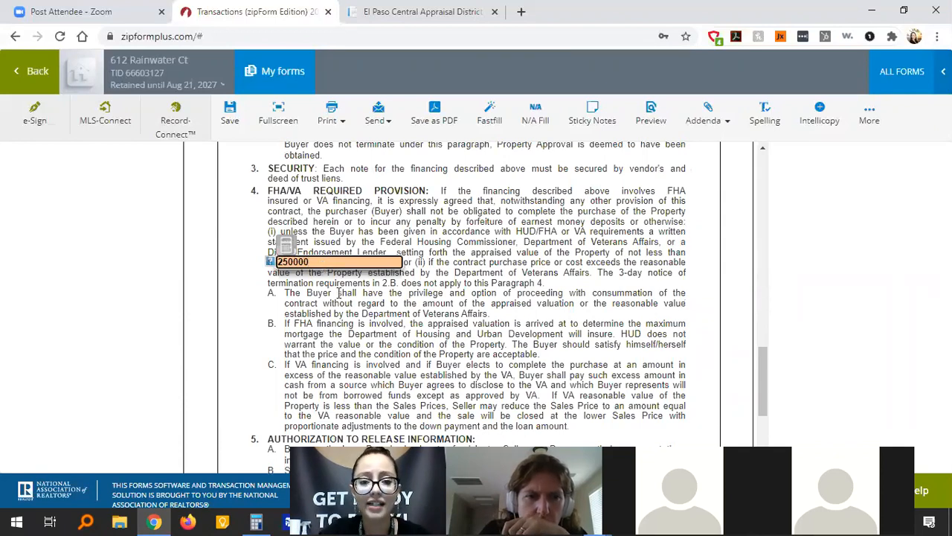
click(612, 260)
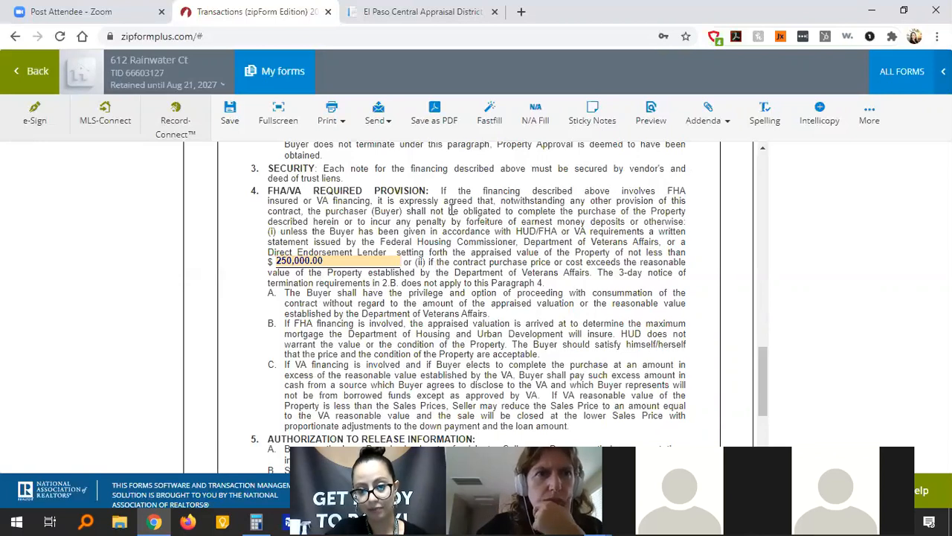
scroll(501, 269, down, 3)
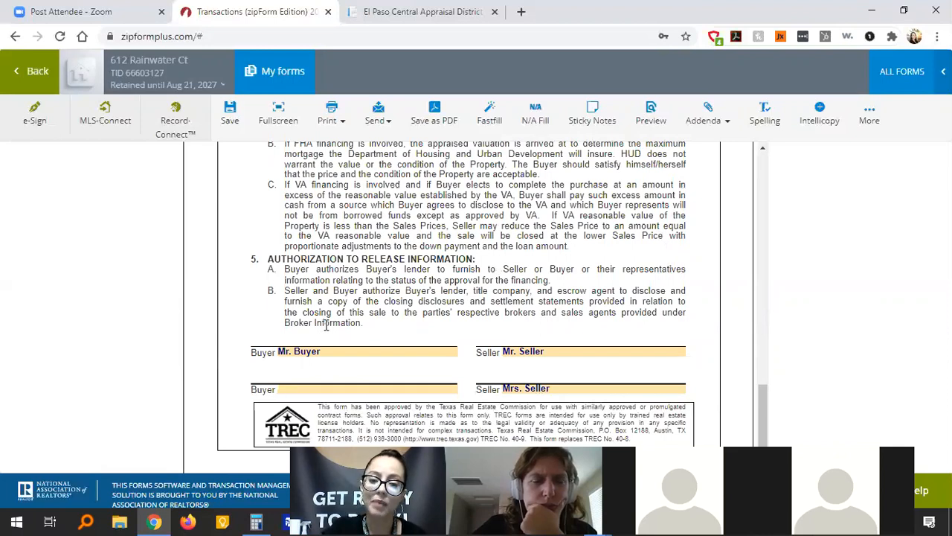
drag(763, 350, 759, 159)
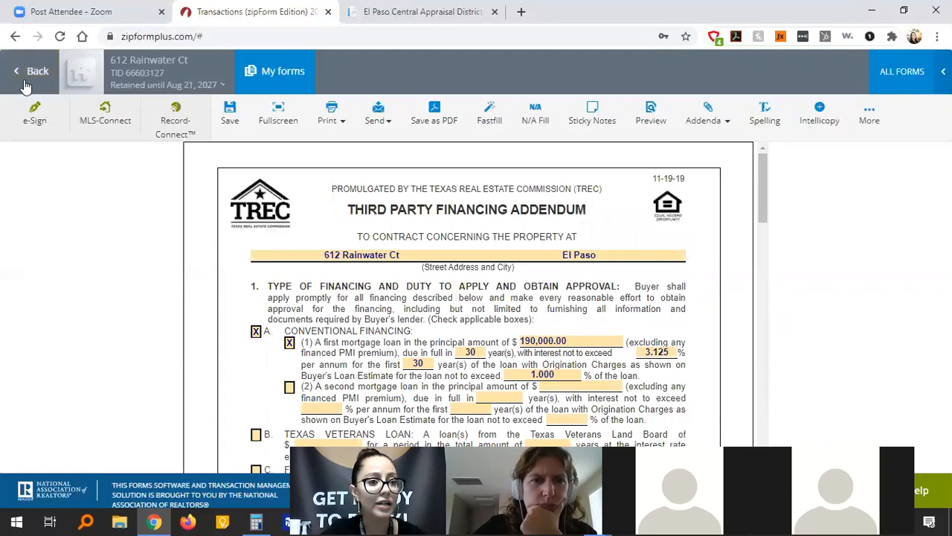
Close the financing addendum to the documents list and open the Lender's Appraisal right-to-terminate addendum.
click(24, 82)
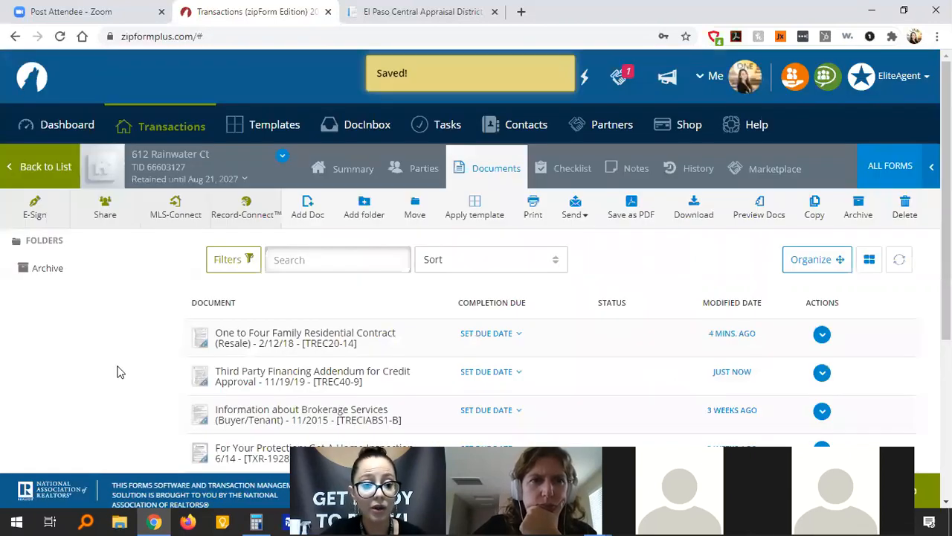
scroll(117, 372, down, 4)
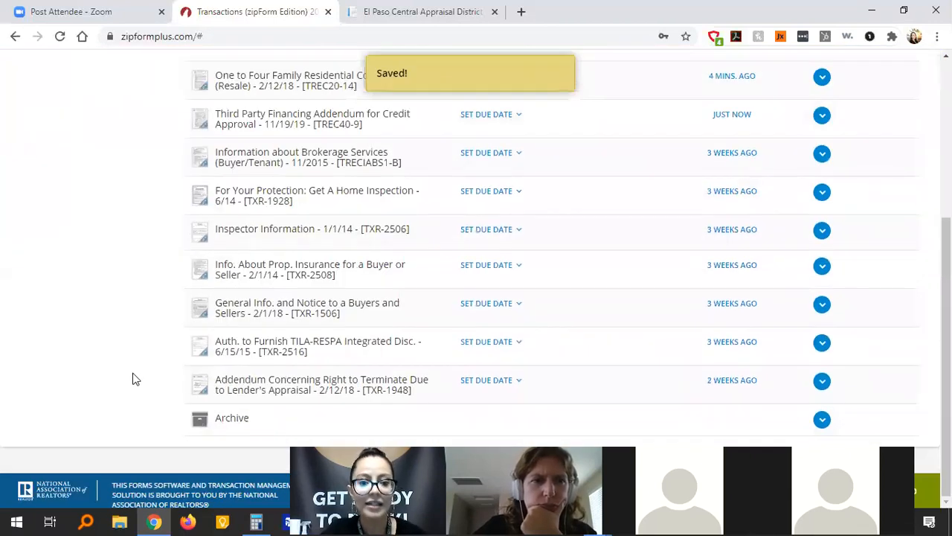
click(256, 386)
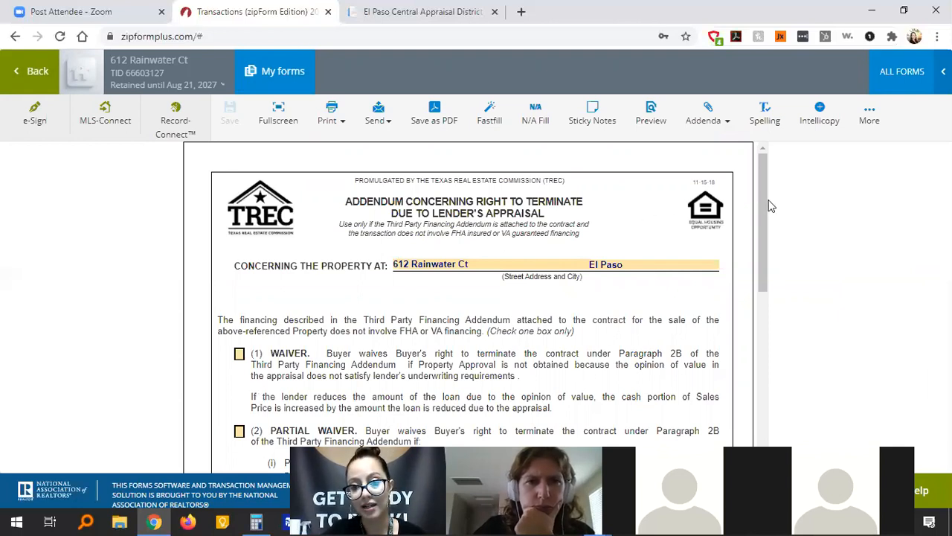
Enter a 250,000 opinion of value and check the Partial Waiver option.
mouse_move(761, 191)
mouse_down()
mouse_move(774, 316)
mouse_move(776, 276)
mouse_up()
click(451, 299)
text(250000)
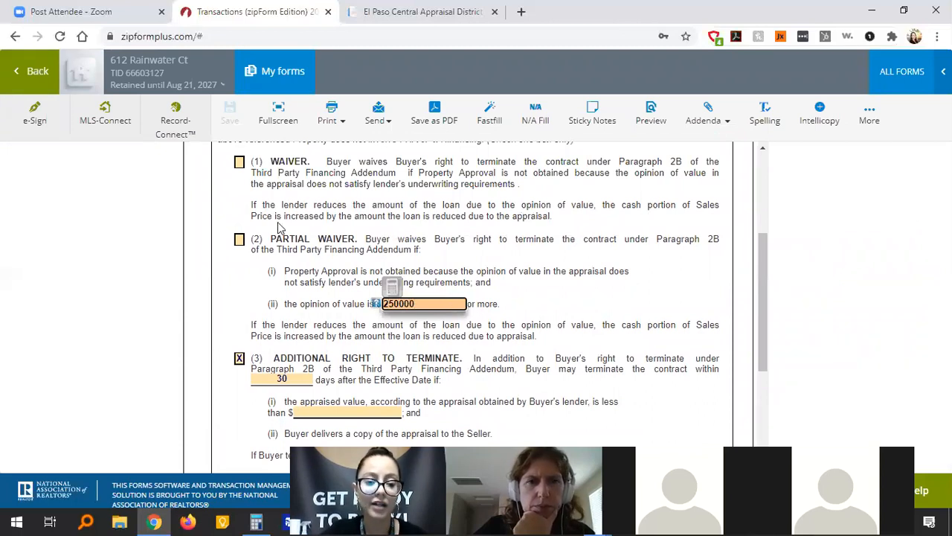
click(239, 240)
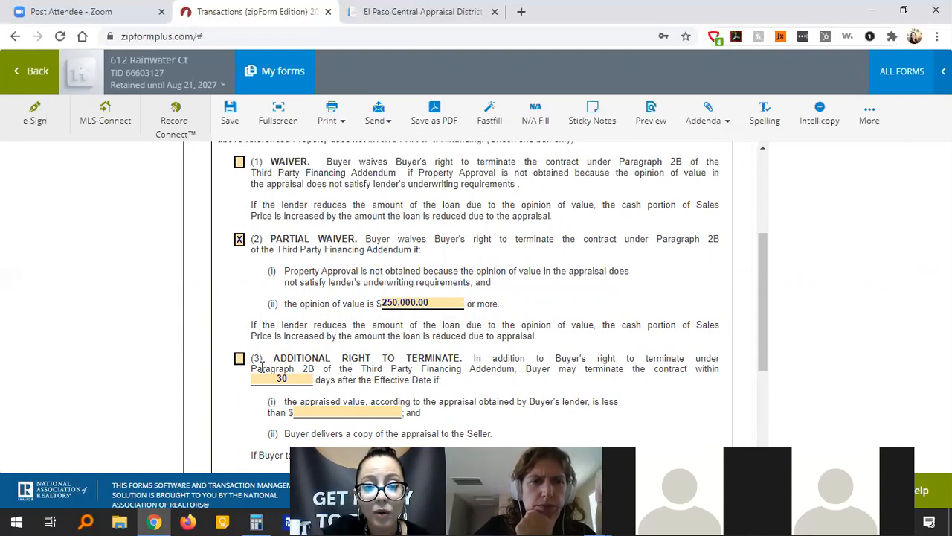
Switch to option (3), Additional Right to Terminate, and change its period from 30 to 40 days.
click(289, 379)
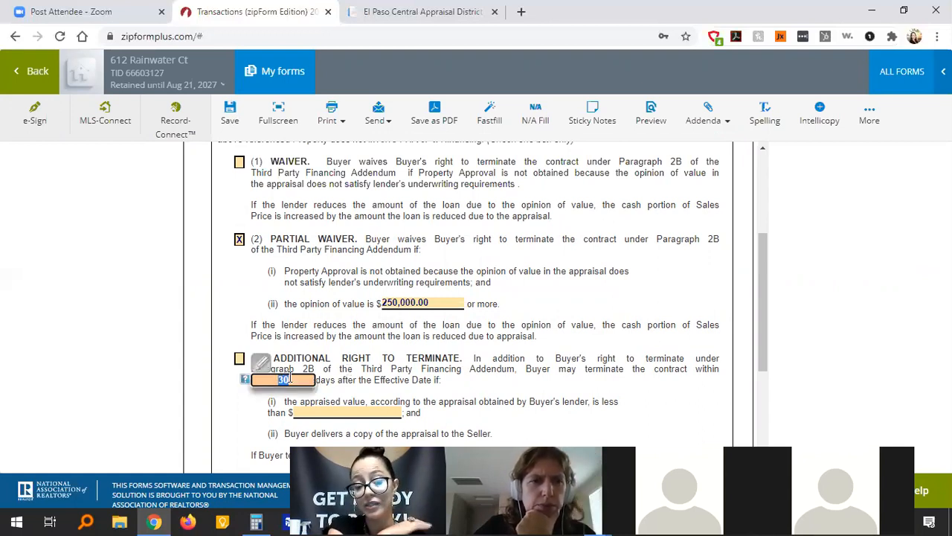
click(239, 360)
click(305, 380)
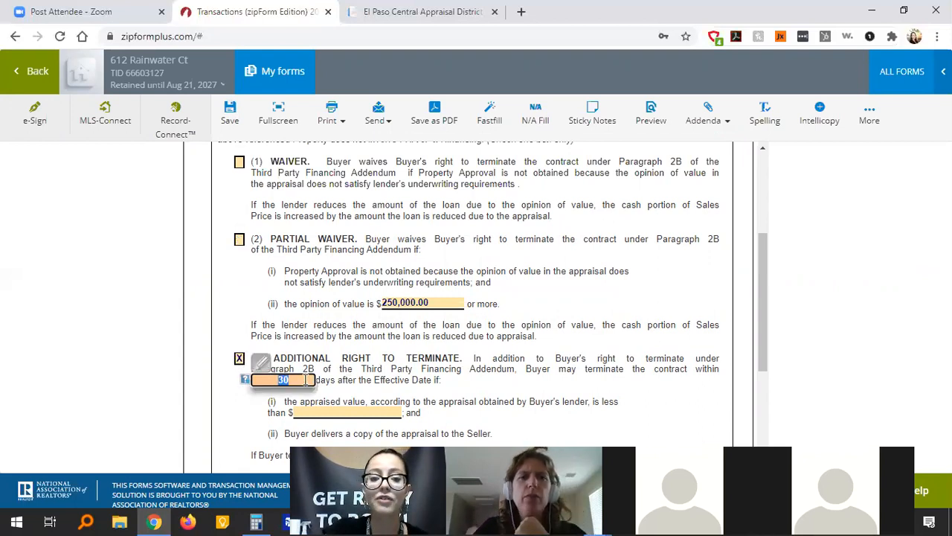
text(40)
key(BackSpace)
key(BackSpace)
key(BackSpace)
key(BackSpace)
text(40)
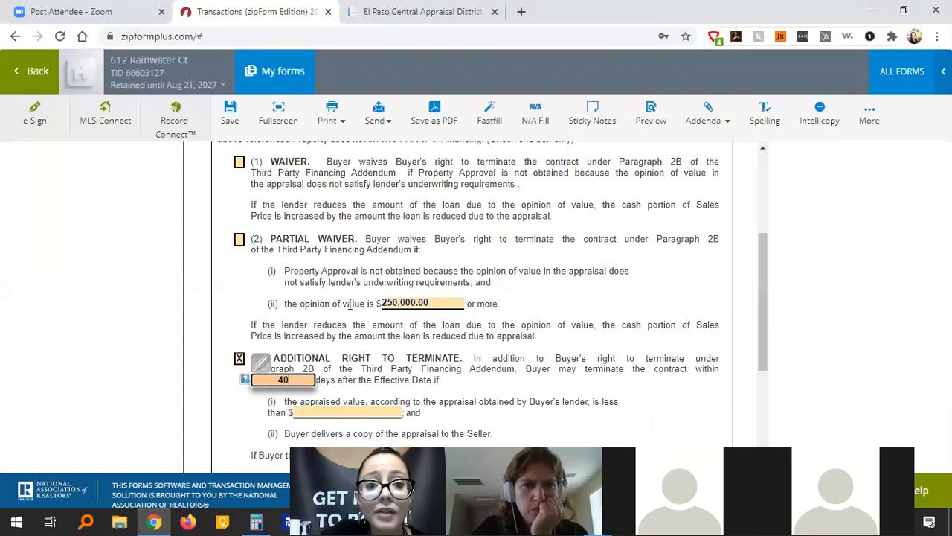
click(444, 258)
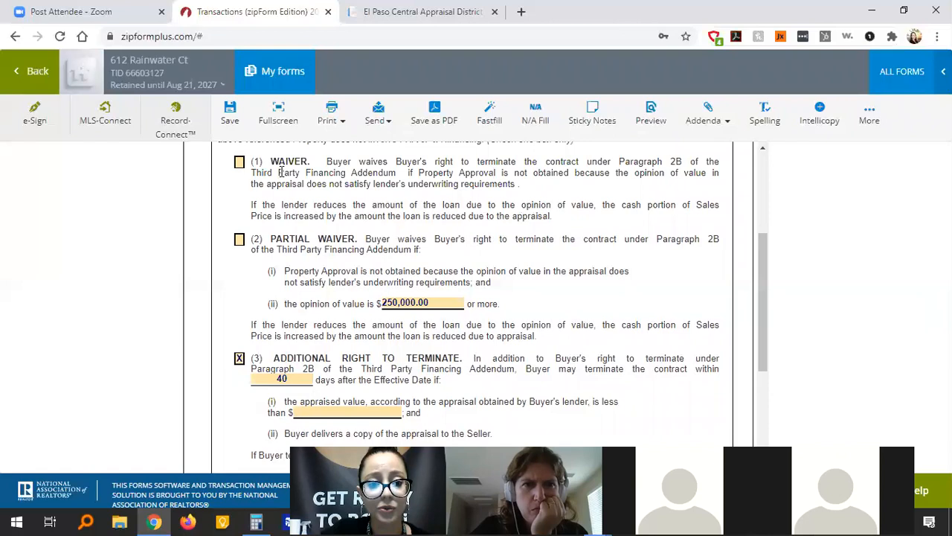
After toggling options (2) and (3), check Waiver (1) and erase the 250,000.00 opinion-of-value amount.
click(239, 242)
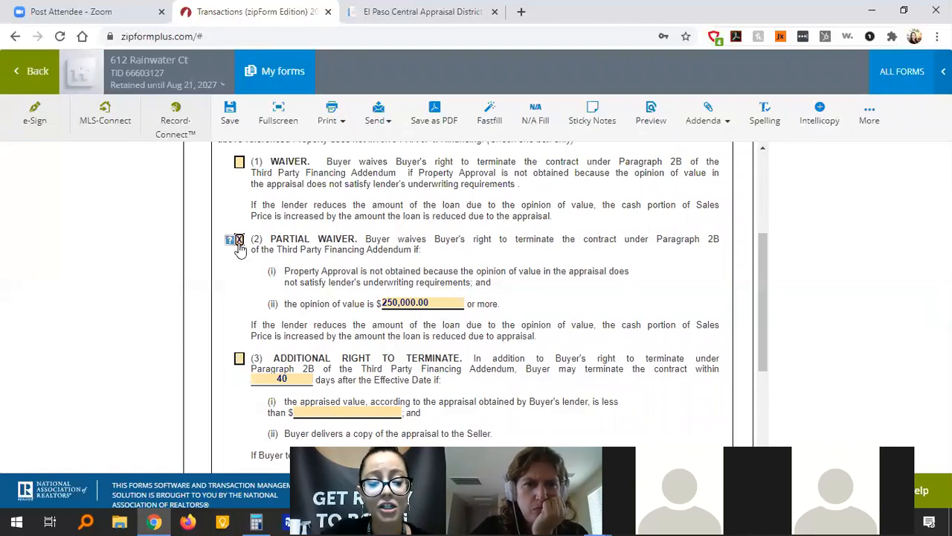
click(239, 359)
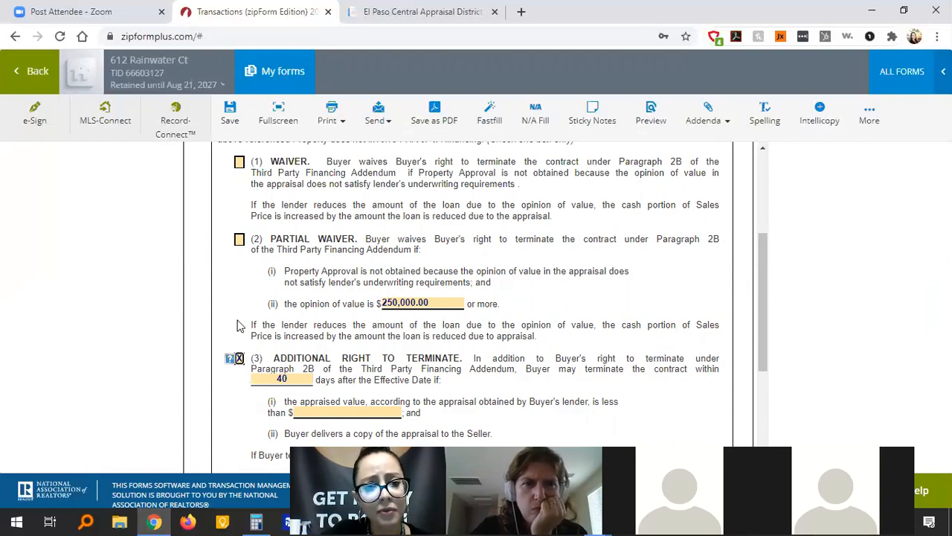
click(239, 239)
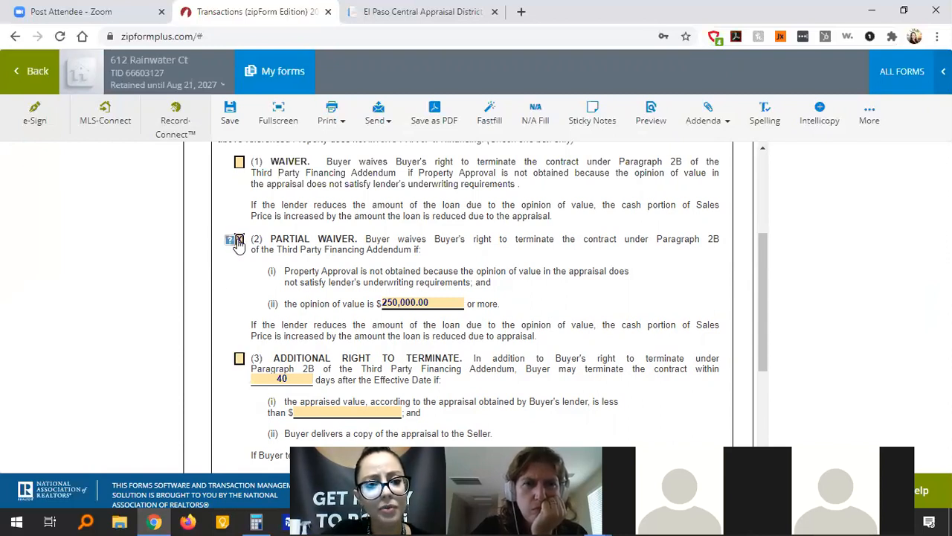
click(239, 359)
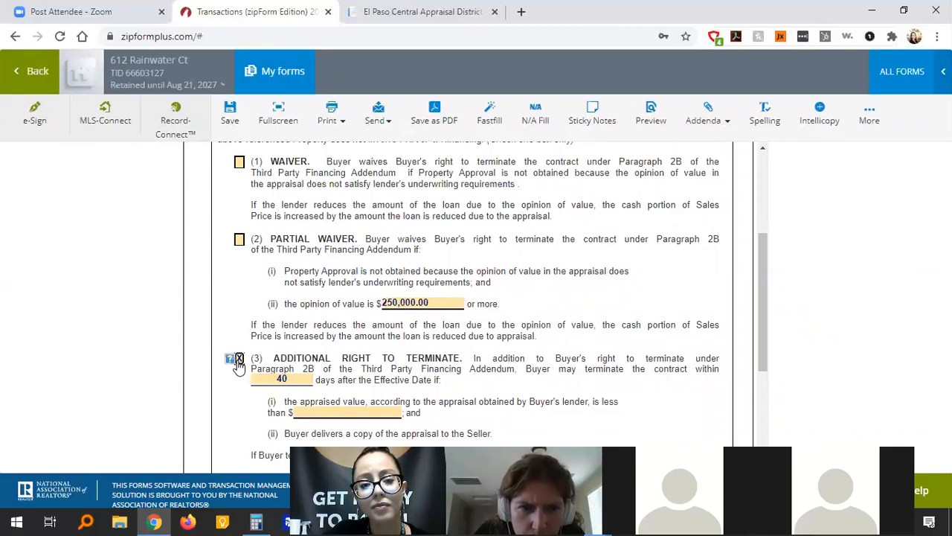
click(239, 162)
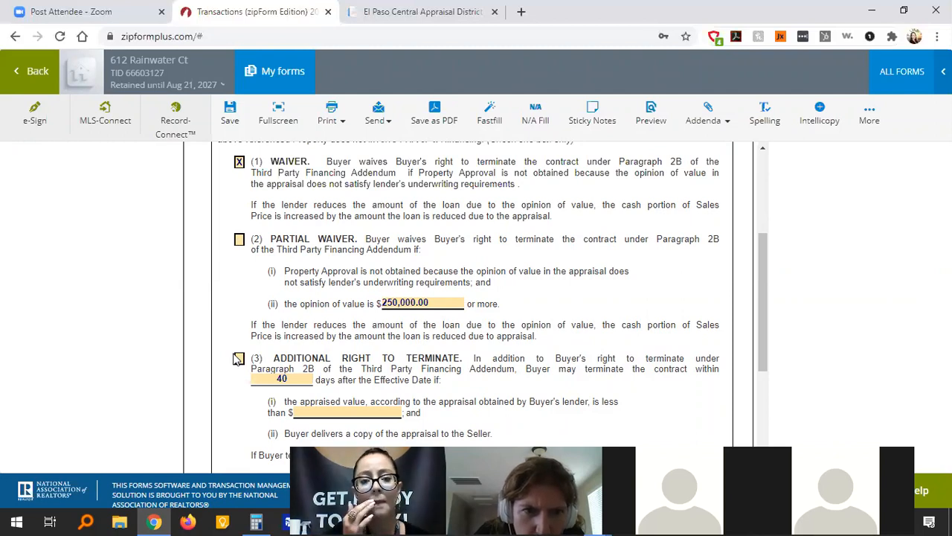
click(450, 299)
key(BackSpace)
Re-check option (3) and enter 250000 as its appraised-value threshold, formatted as $250,000.00.
scroll(554, 312, down, 2)
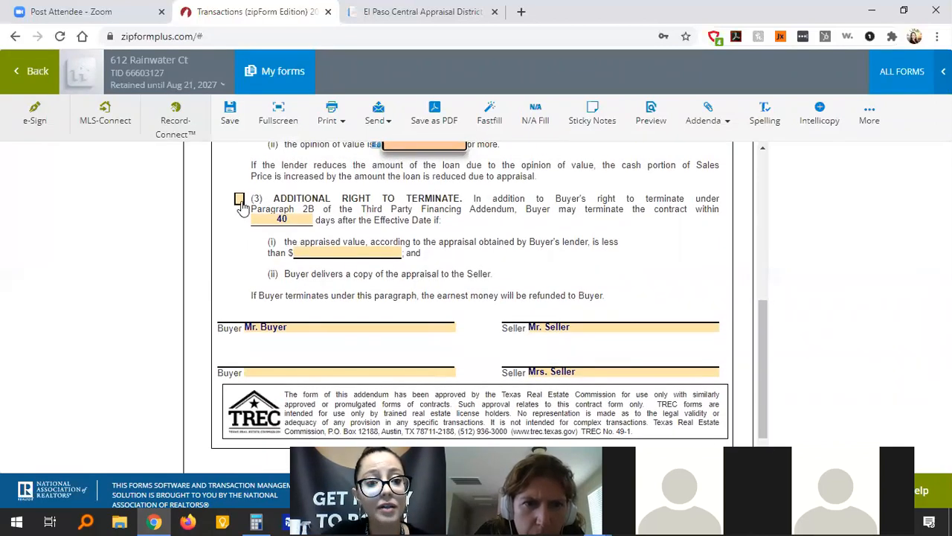
click(240, 199)
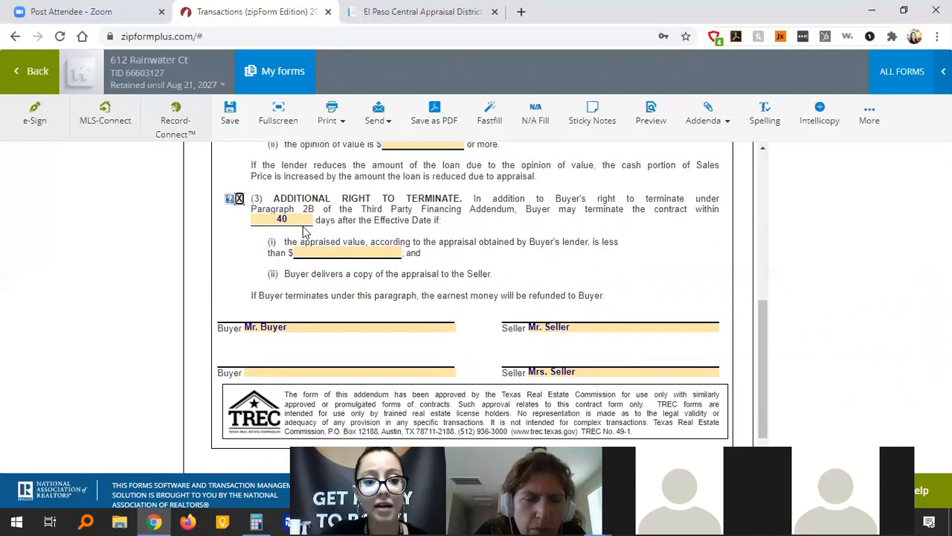
click(325, 252)
text(250000)
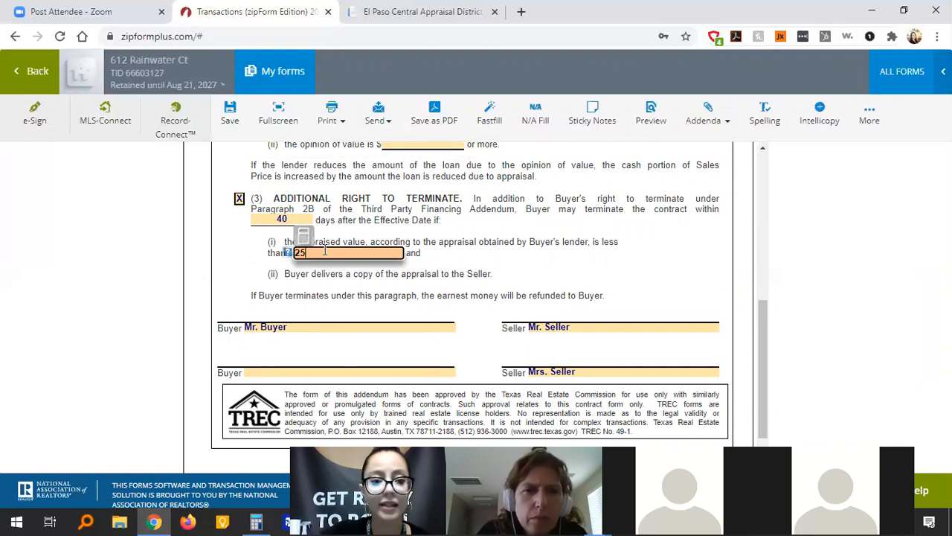
click(505, 284)
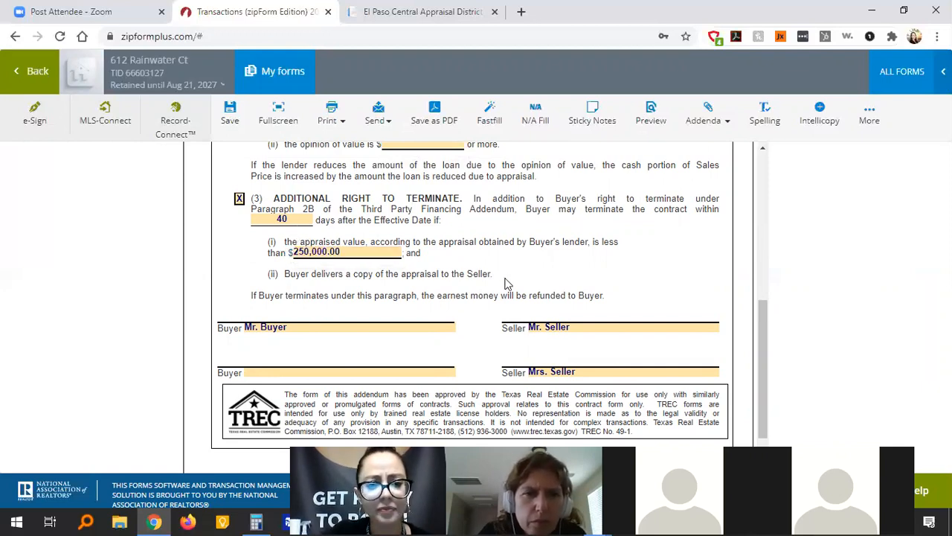
Scroll through the completed addendum to review it and return to the top.
scroll(585, 177, up, 4)
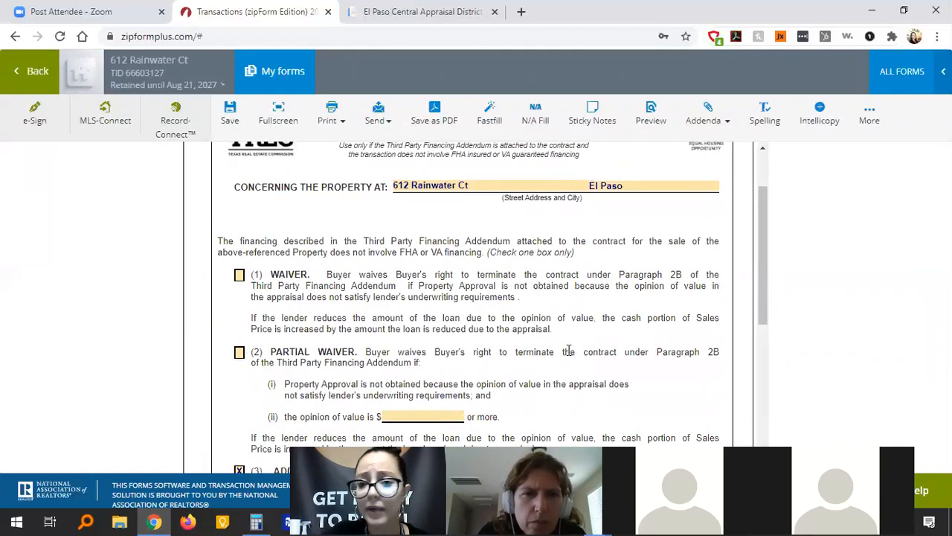
scroll(567, 350, down, 2)
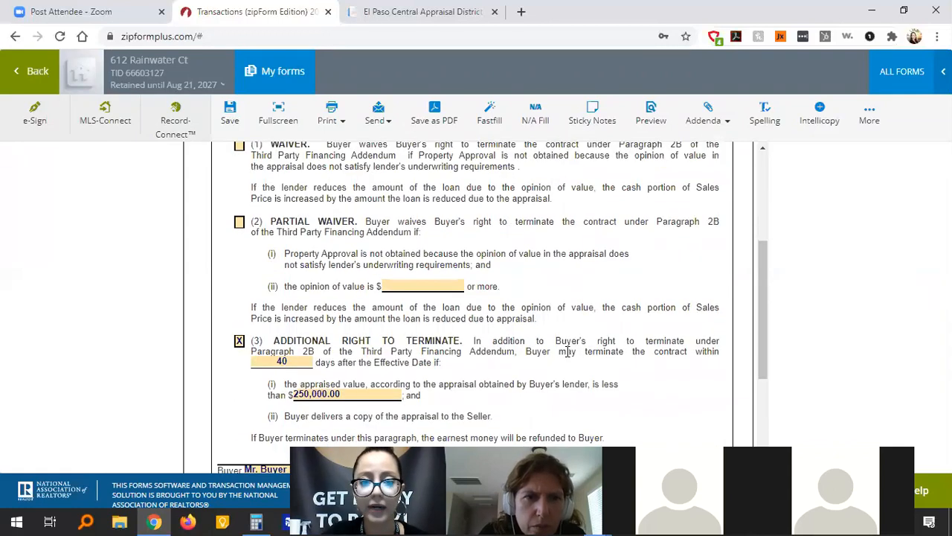
scroll(568, 351, down, 1)
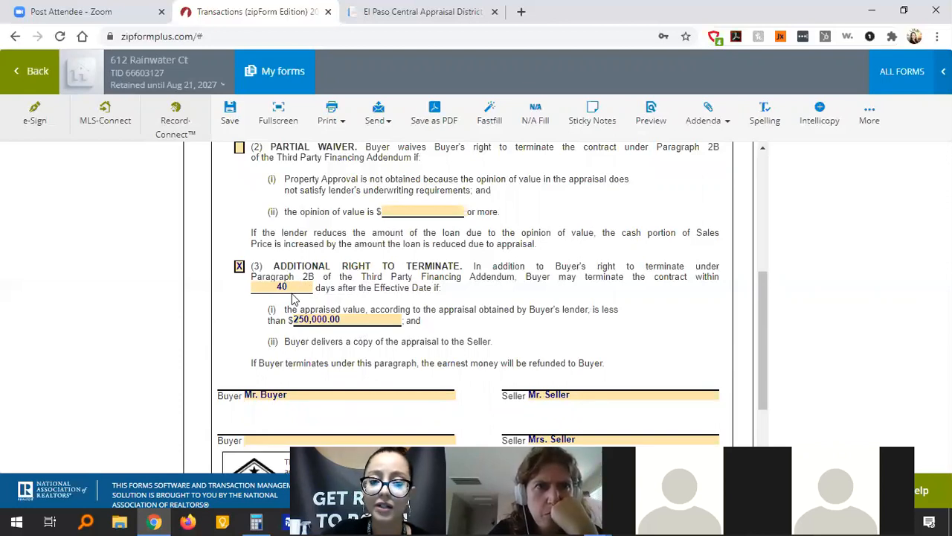
scroll(562, 294, down, 2)
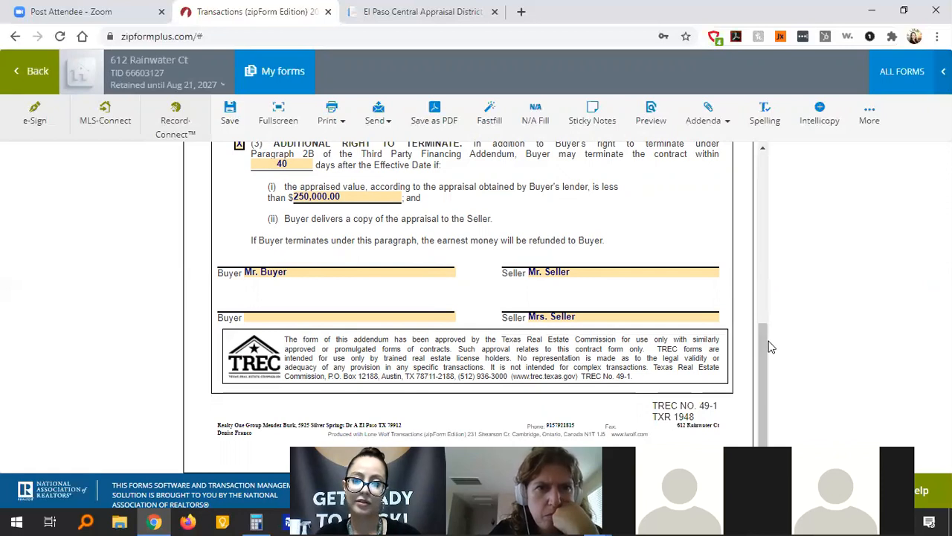
drag(764, 349, 744, 175)
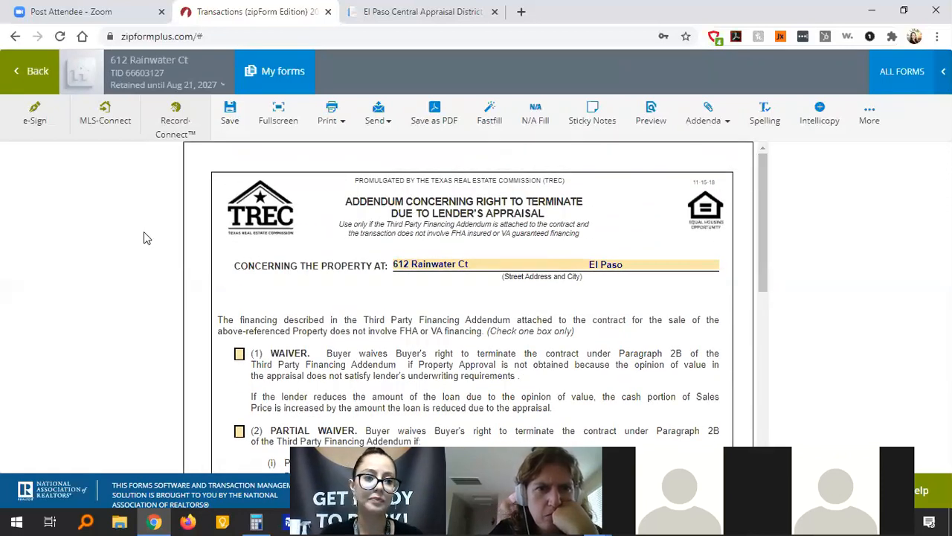
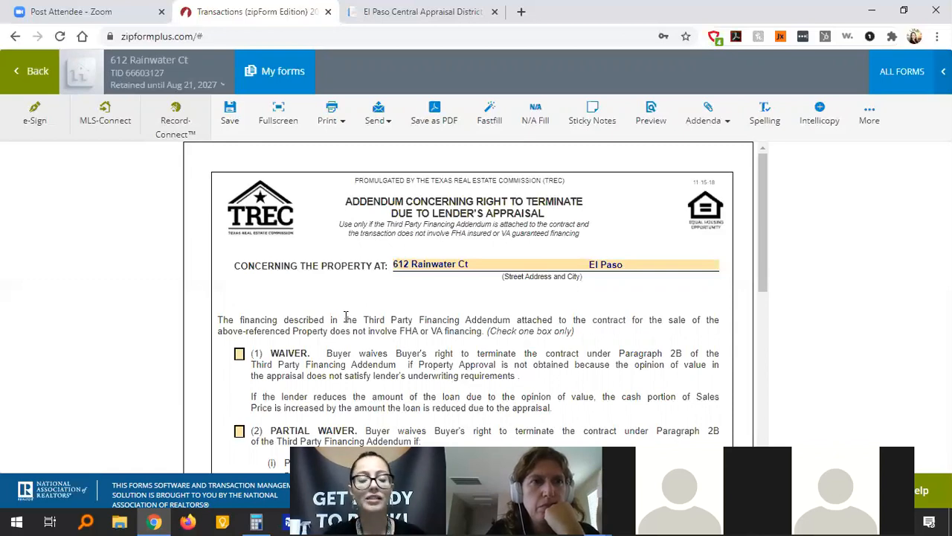
click(25, 90)
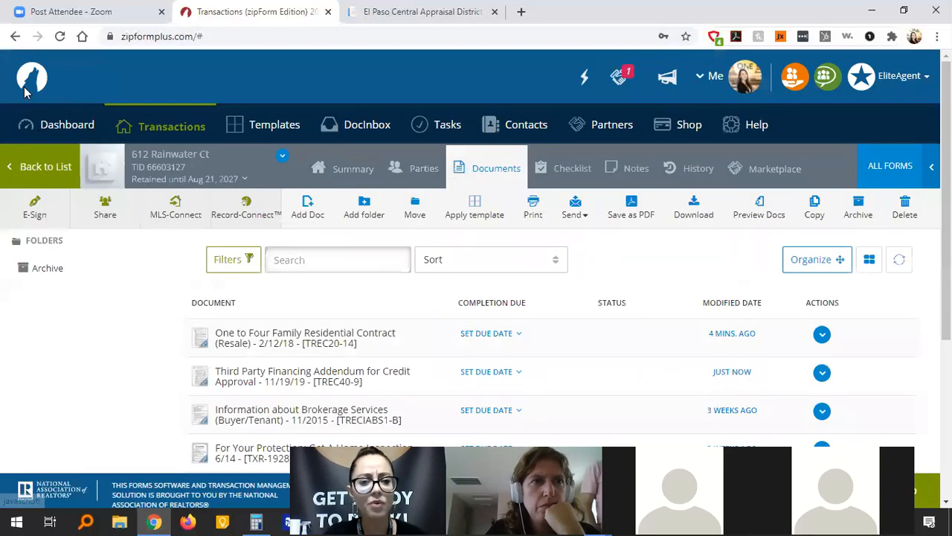
scroll(453, 369, down, 2)
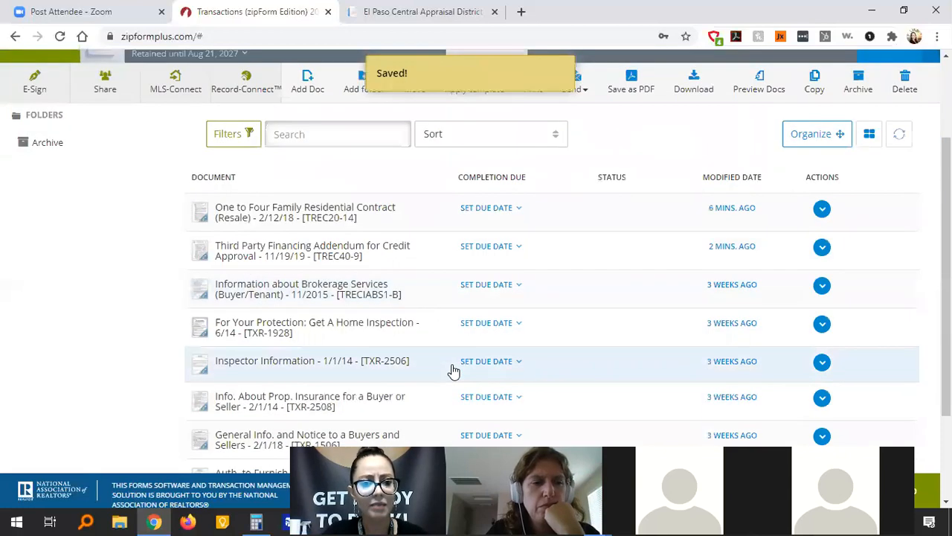
scroll(453, 370, down, 2)
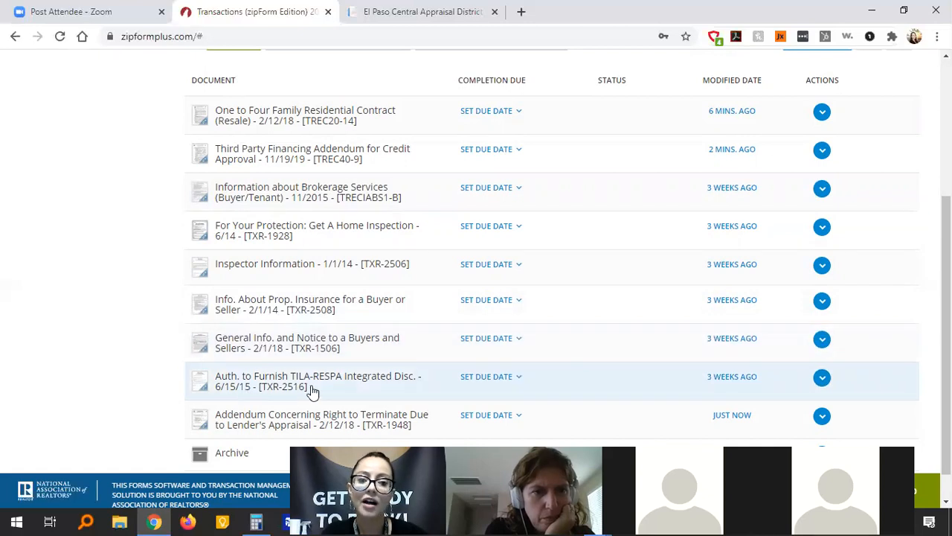
scroll(386, 384, down, 1)
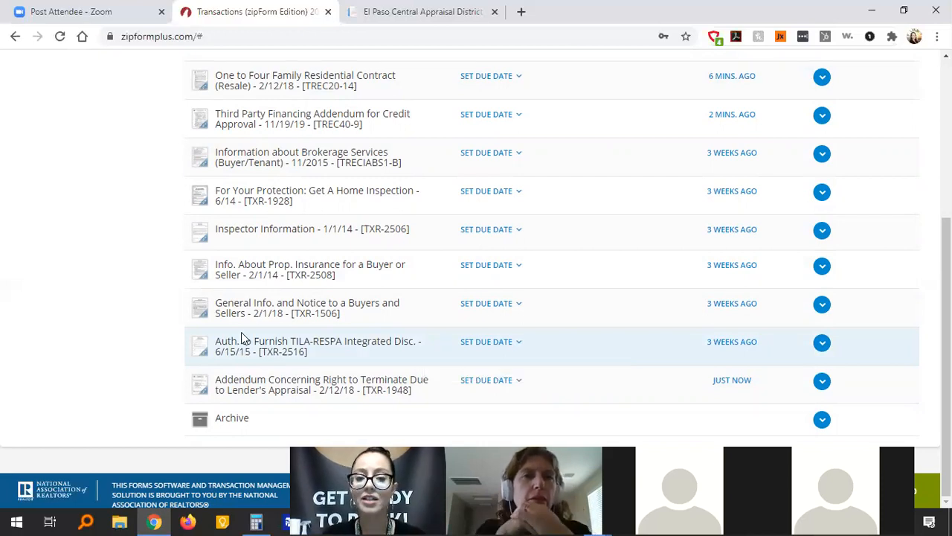
scroll(127, 246, up, 4)
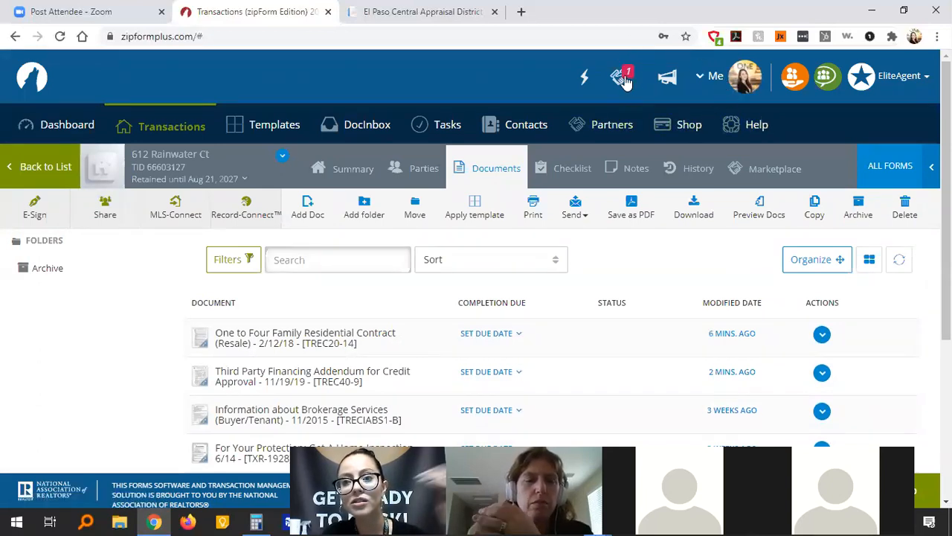
click(626, 81)
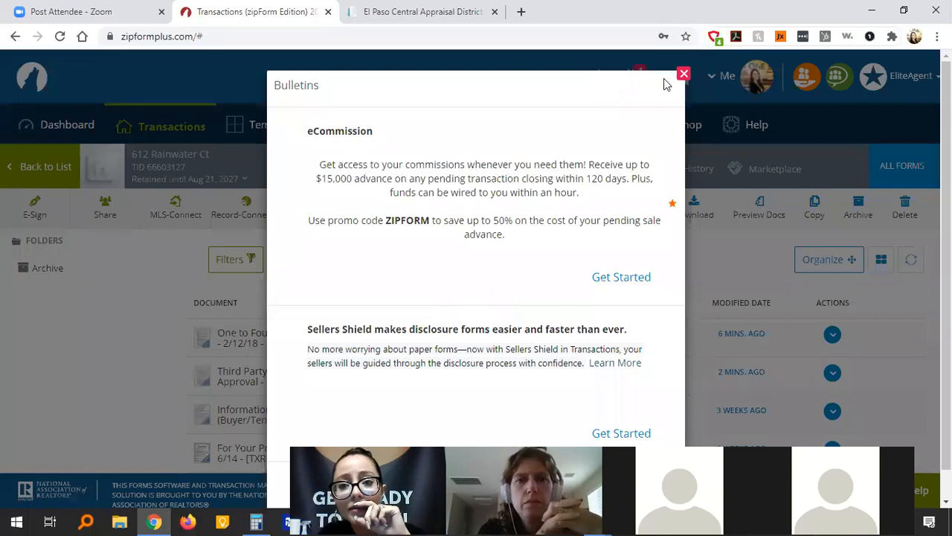
click(684, 73)
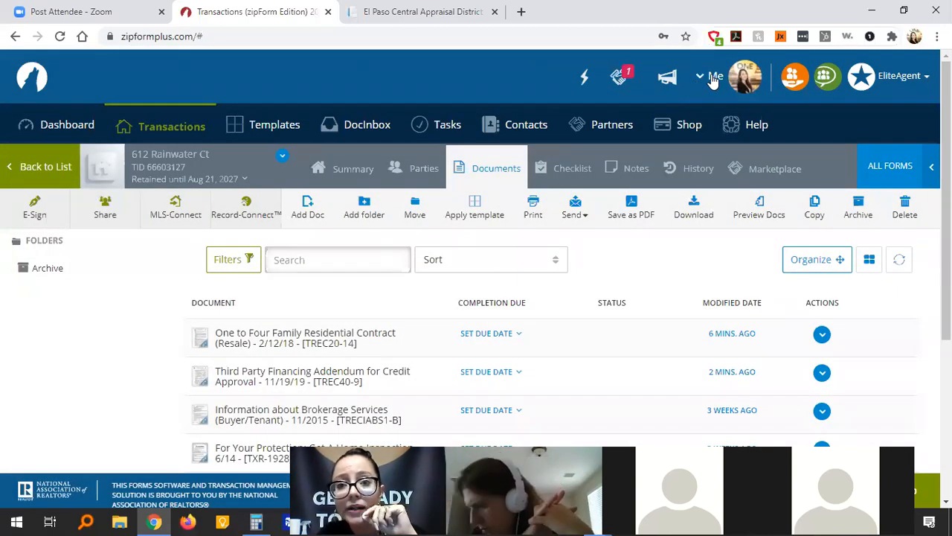
click(713, 81)
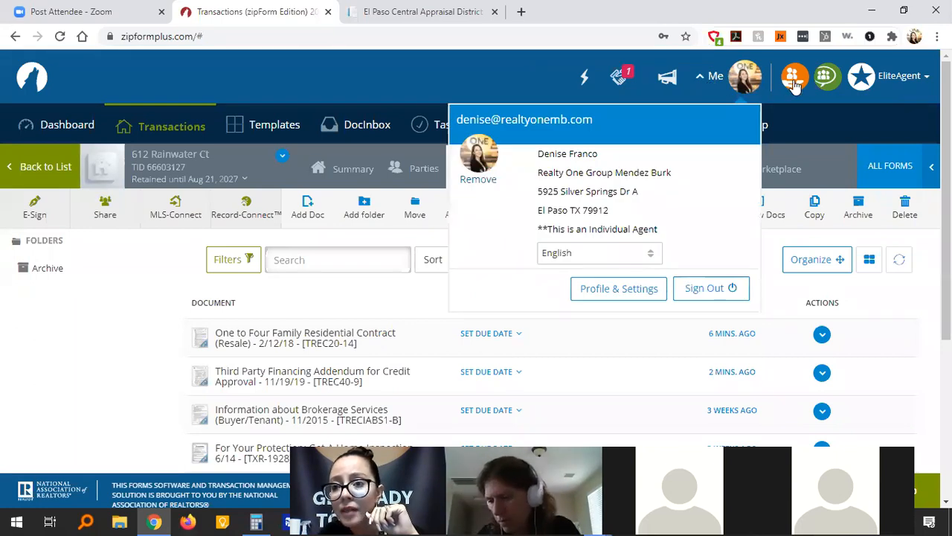
click(796, 81)
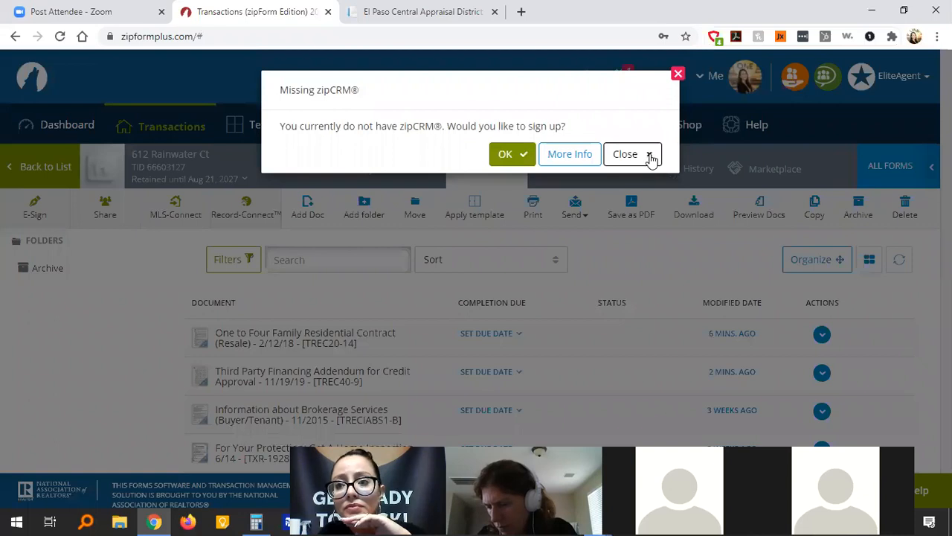
click(649, 154)
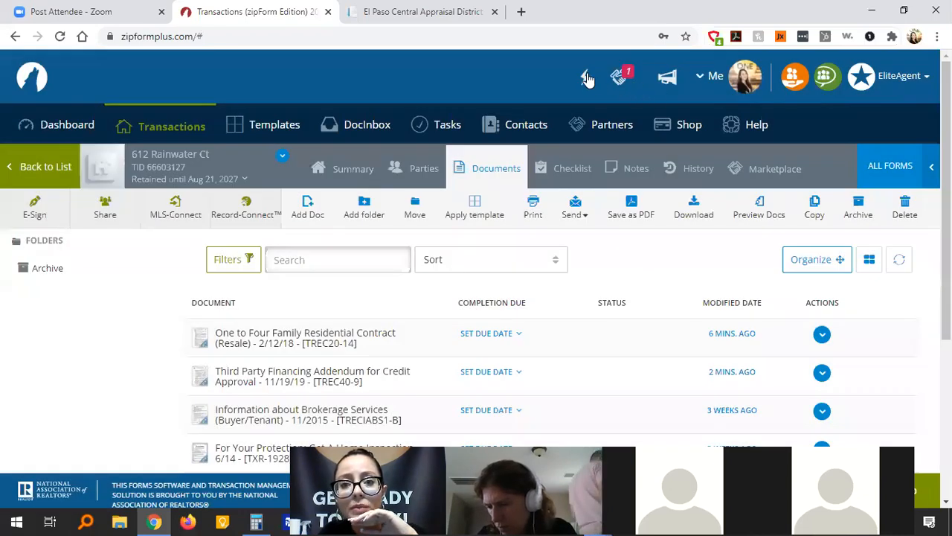
click(587, 78)
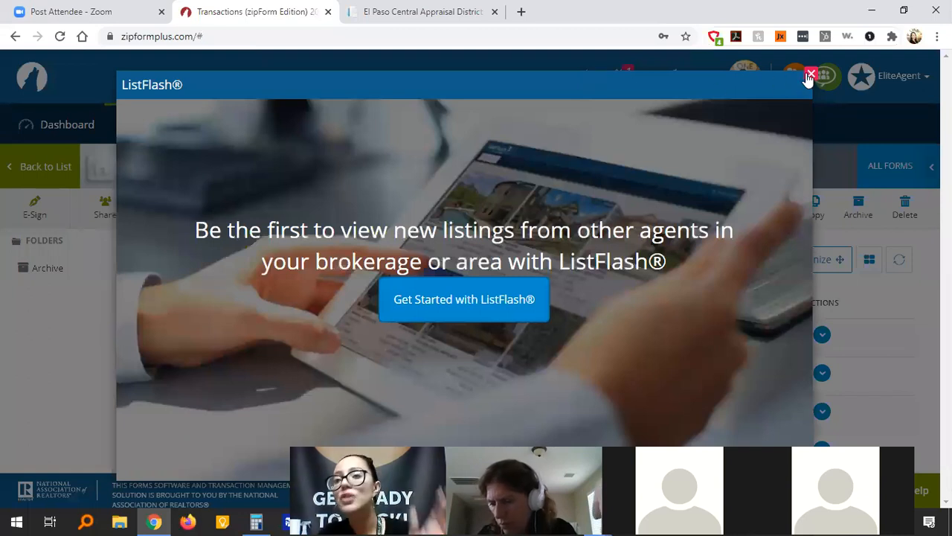
click(810, 74)
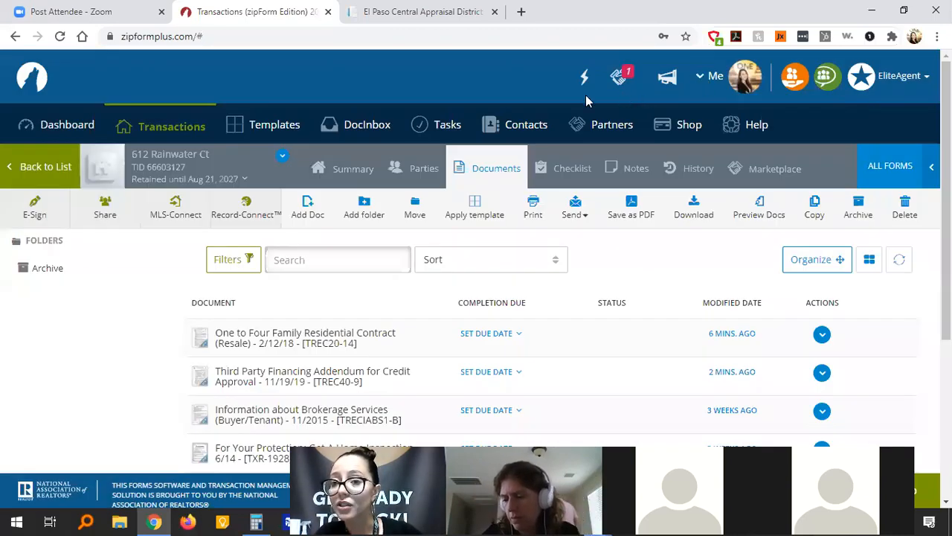